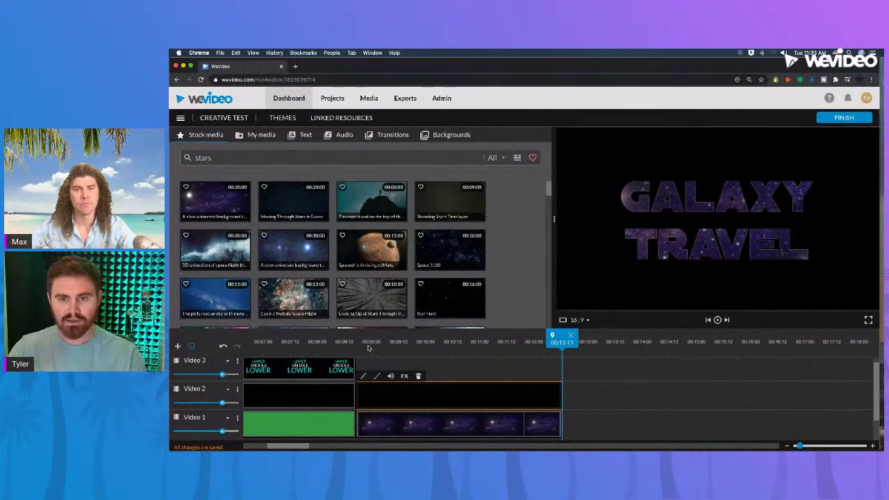
# Step: Return the playhead from the galaxy title to the start of the timeline and play the first title with its blurred reflection
pyautogui.click(455, 342)
pyautogui.moveTo(455, 342); pyautogui.dragTo(365, 343)
pyautogui.hscroll(-5, 364, 355)
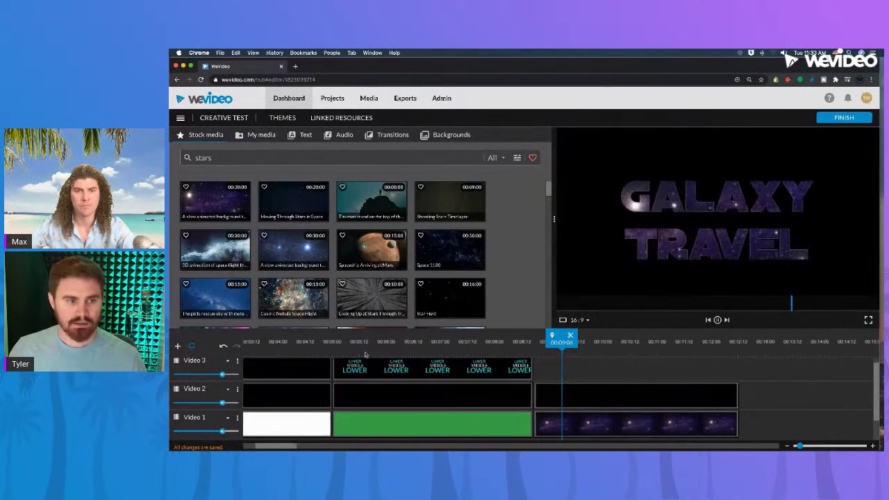
pyautogui.hscroll(2, 365, 355)
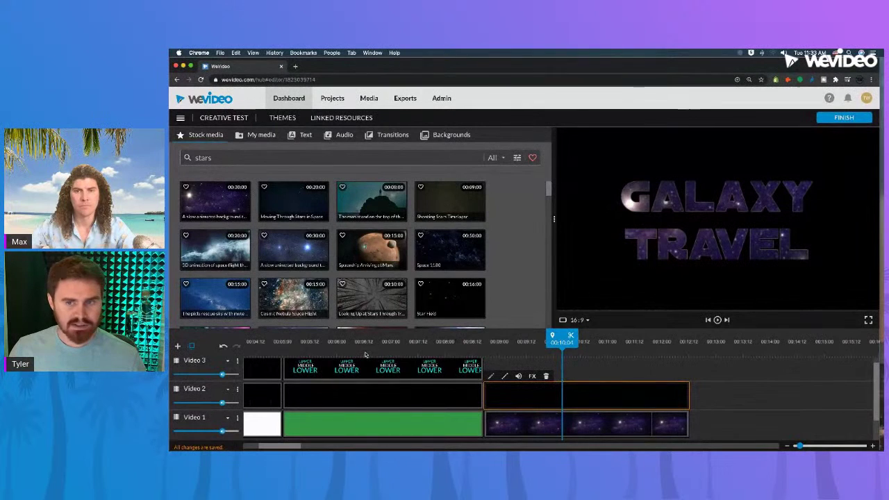
pyautogui.moveTo(374, 346); pyautogui.dragTo(289, 351)
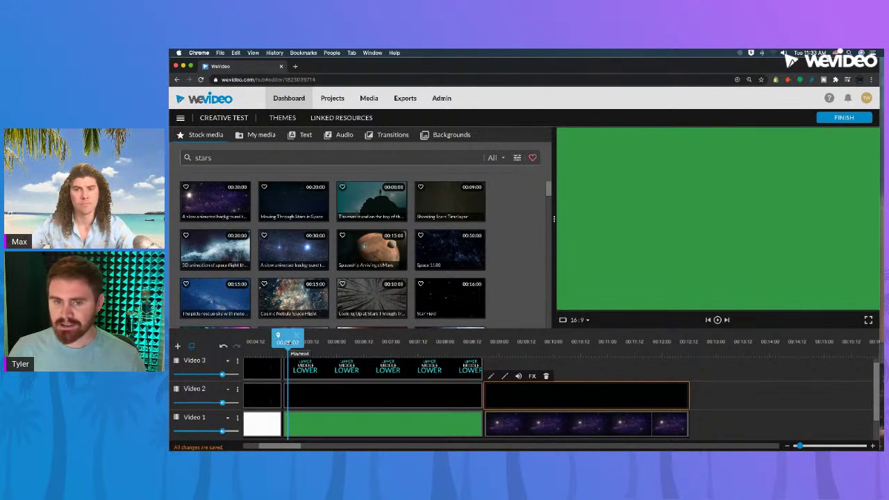
pyautogui.moveTo(288, 341); pyautogui.dragTo(242, 343)
pyautogui.press('space')
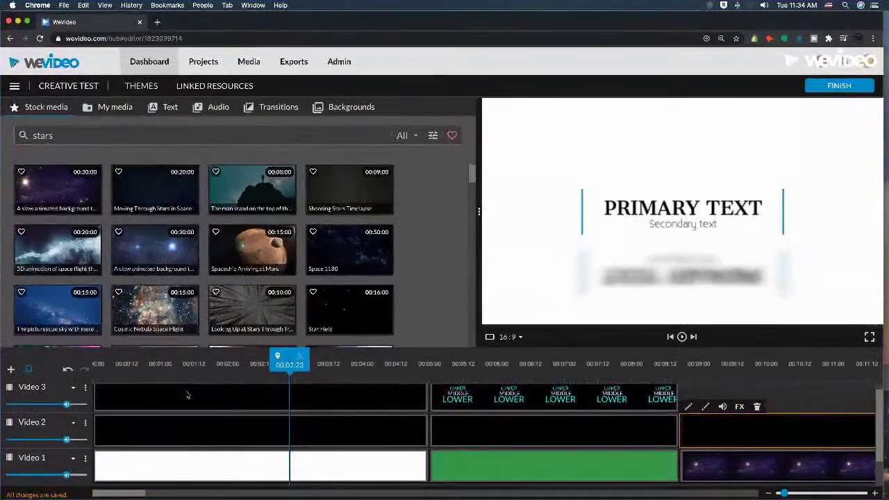
# Step: Delete the blurred reflection title clip on Video 2 above the white background
pyautogui.click(227, 425)
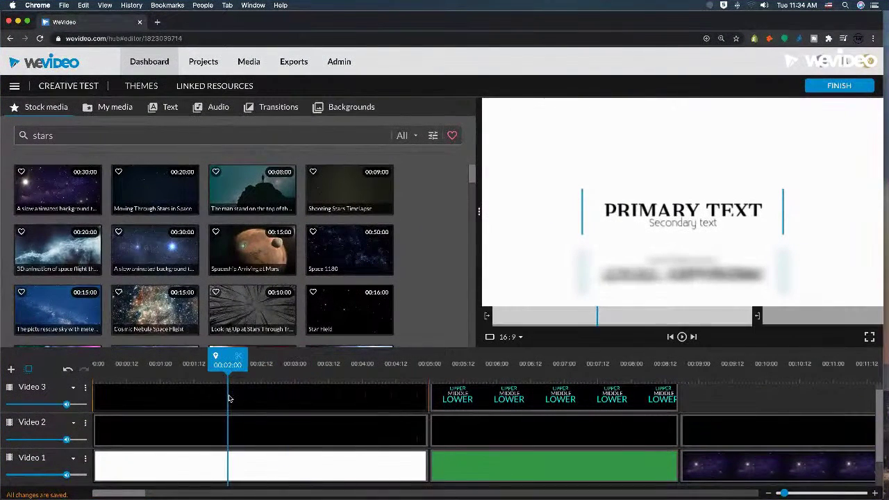
pyautogui.click(225, 434)
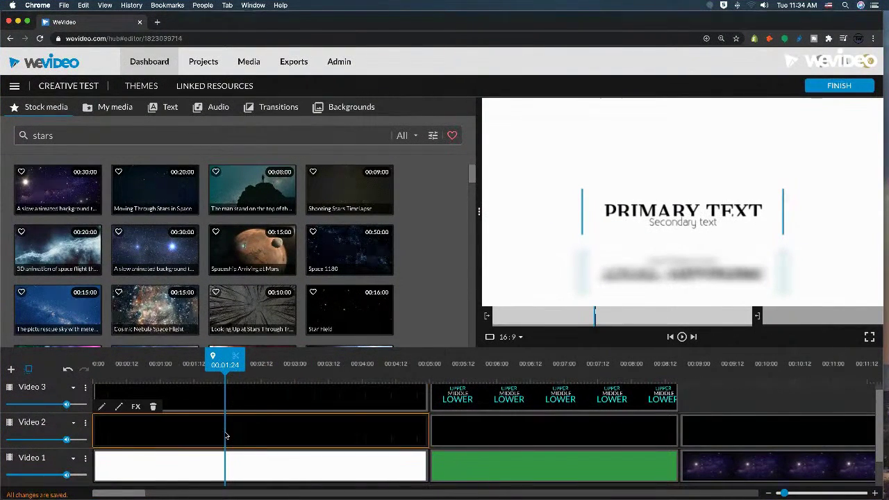
pyautogui.press('Delete')
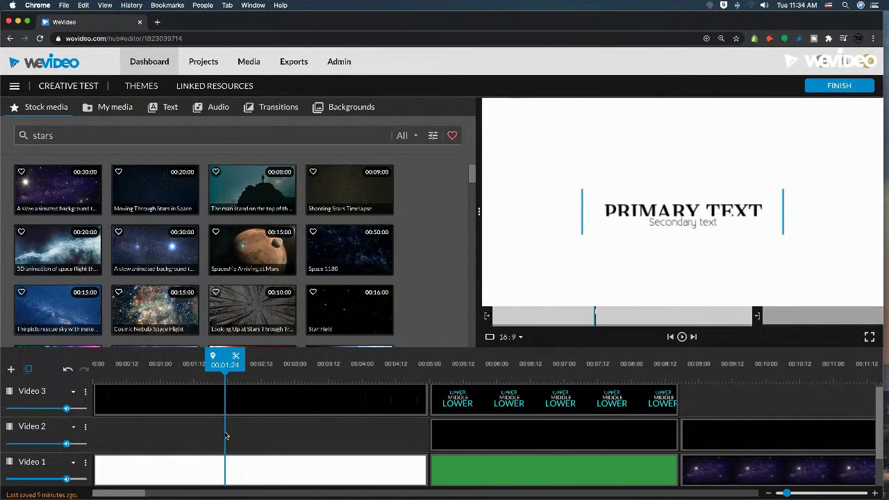
# Step: Replay the first title's opening animation from the start of the timeline twice, without the reflection
pyautogui.moveTo(172, 370); pyautogui.dragTo(90, 368)
pyautogui.press('space')
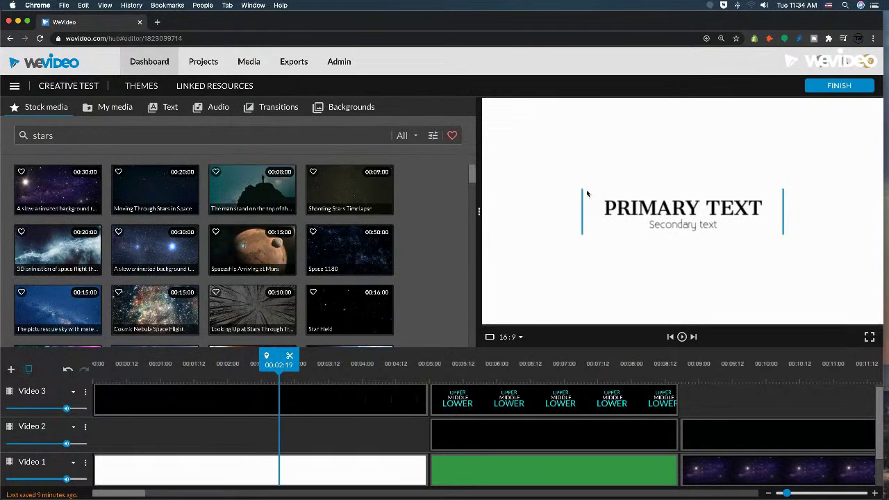
pyautogui.moveTo(295, 347); pyautogui.dragTo(89, 358)
pyautogui.press('space')
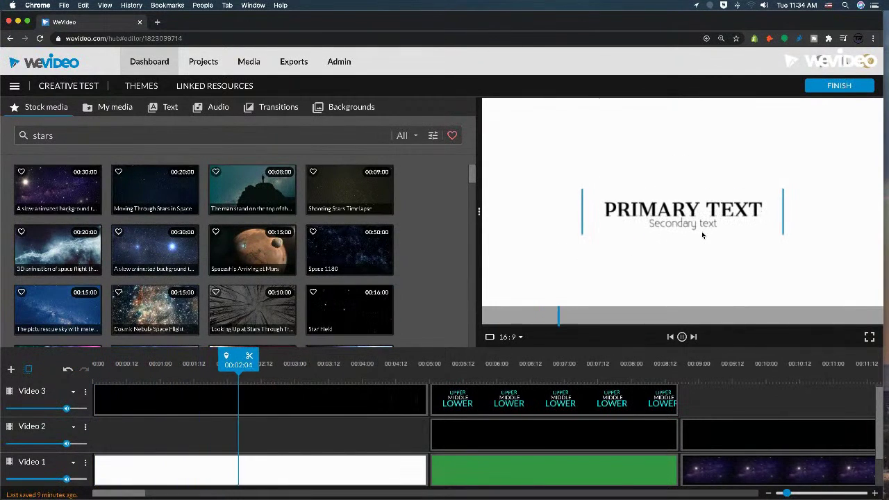
pyautogui.press('space')
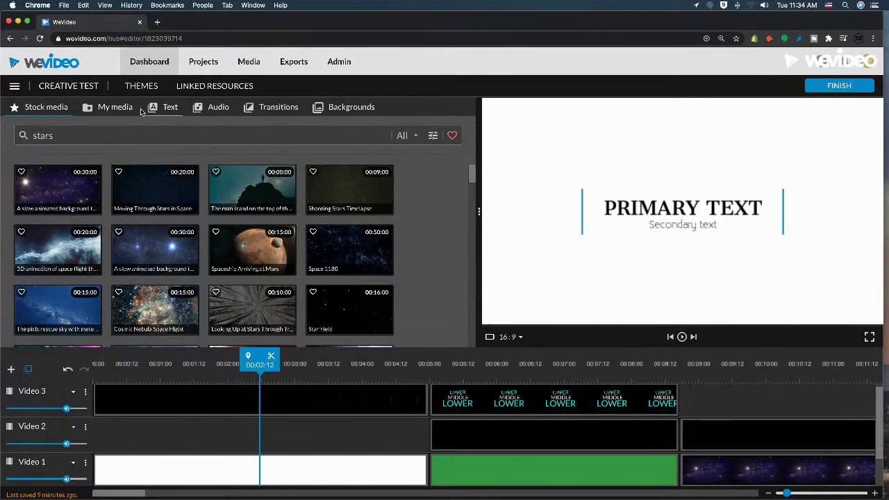
# Step: Look through the Motion text templates and preview the Split - Title template
pyautogui.click(167, 107)
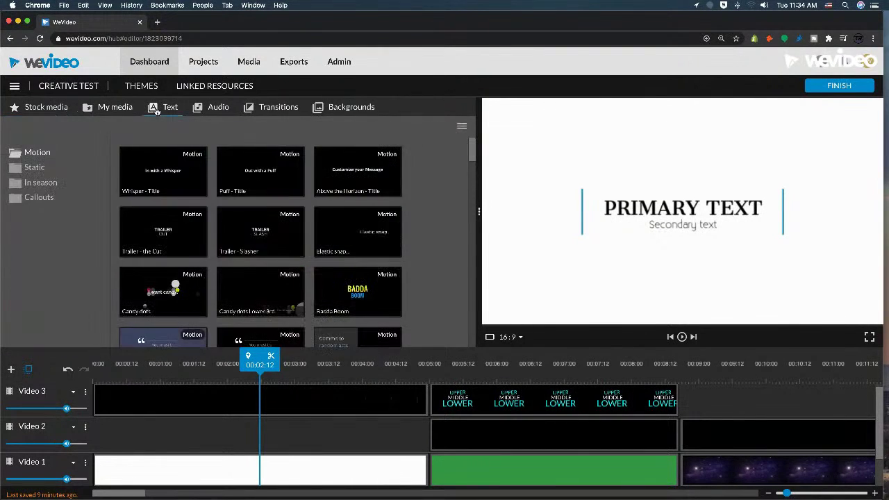
pyautogui.scroll(-1, 185, 235)
pyautogui.scroll(-8, 185, 235)
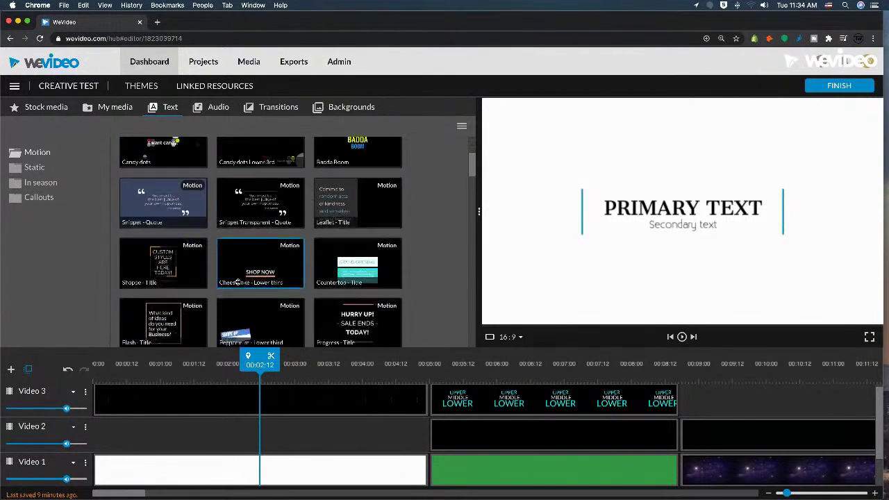
pyautogui.scroll(-10, 237, 281)
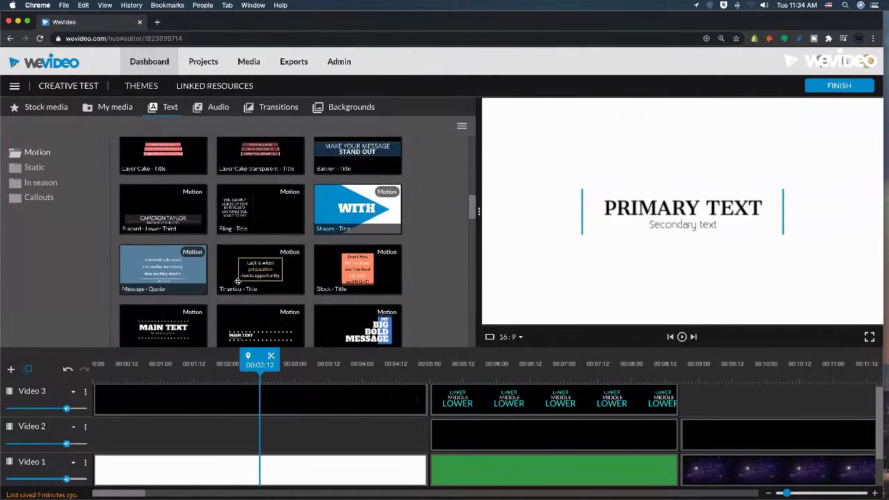
pyautogui.scroll(-10, 237, 281)
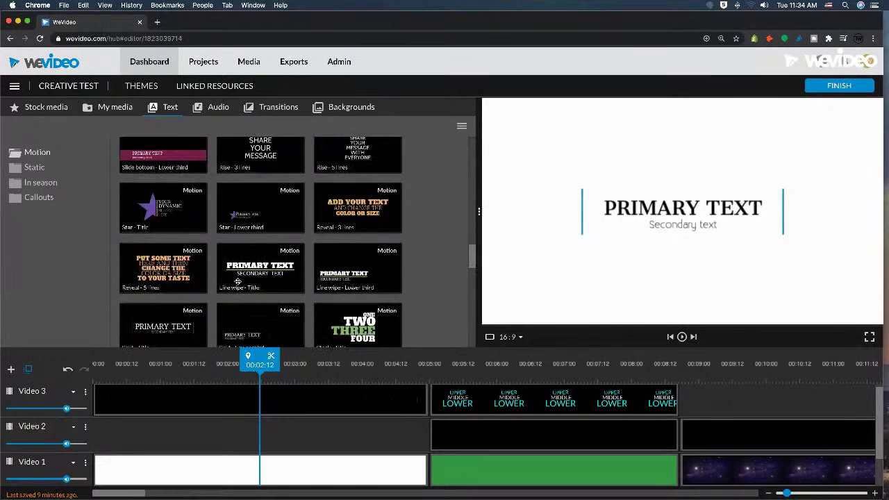
pyautogui.scroll(-2, 237, 282)
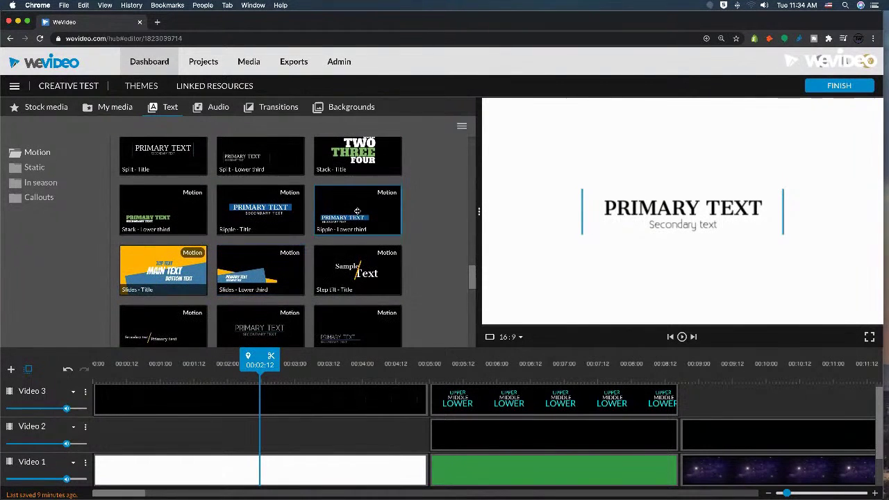
pyautogui.scroll(-6, 349, 241)
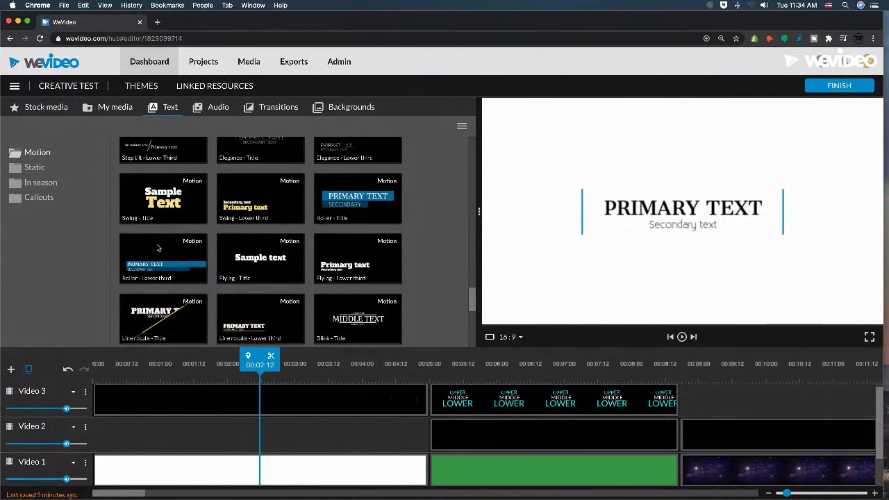
pyautogui.scroll(-6, 158, 248)
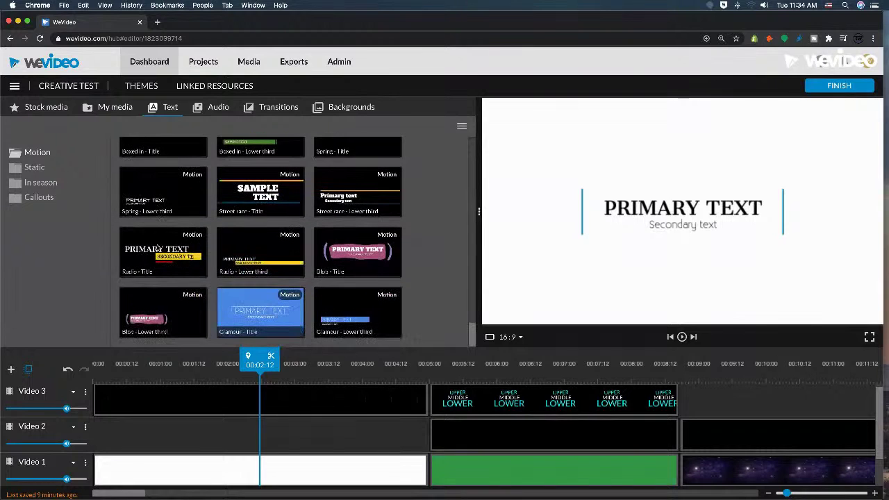
pyautogui.scroll(8, 158, 246)
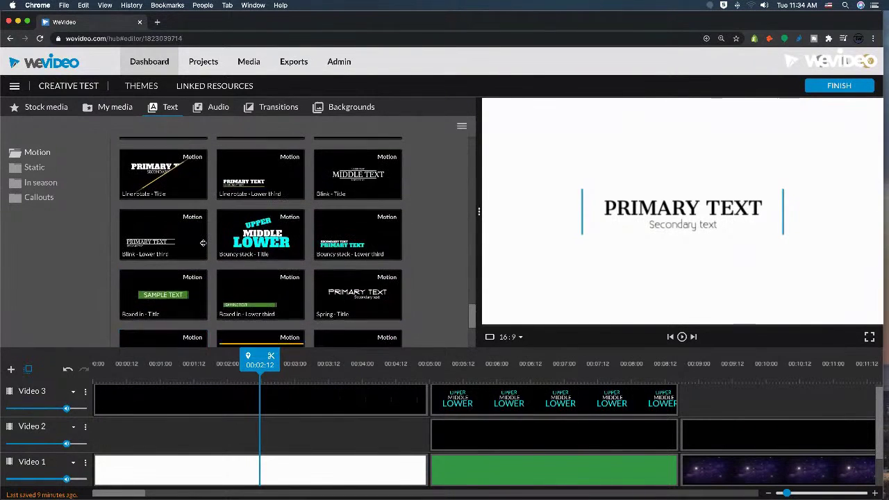
pyautogui.scroll(5, 203, 242)
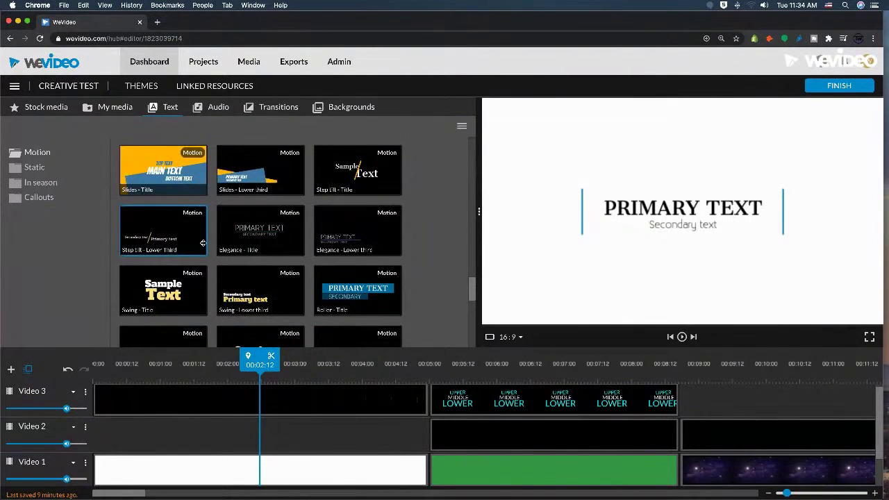
pyautogui.scroll(2, 202, 243)
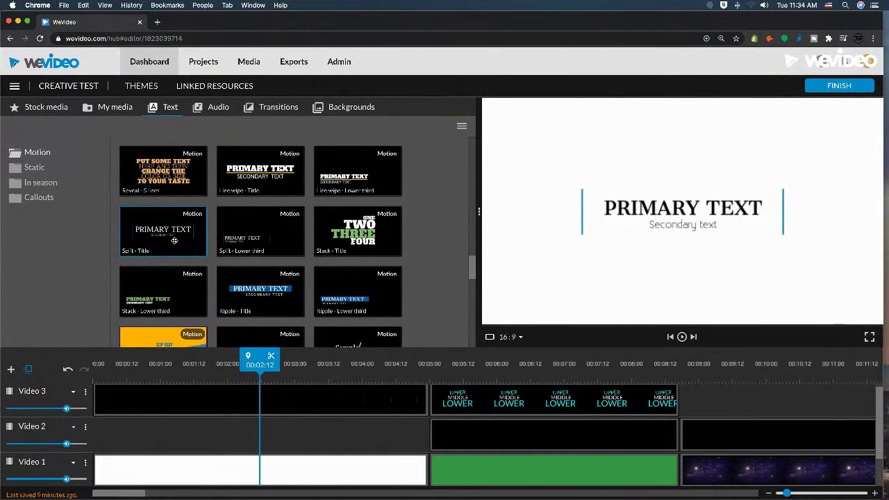
pyautogui.click(174, 240)
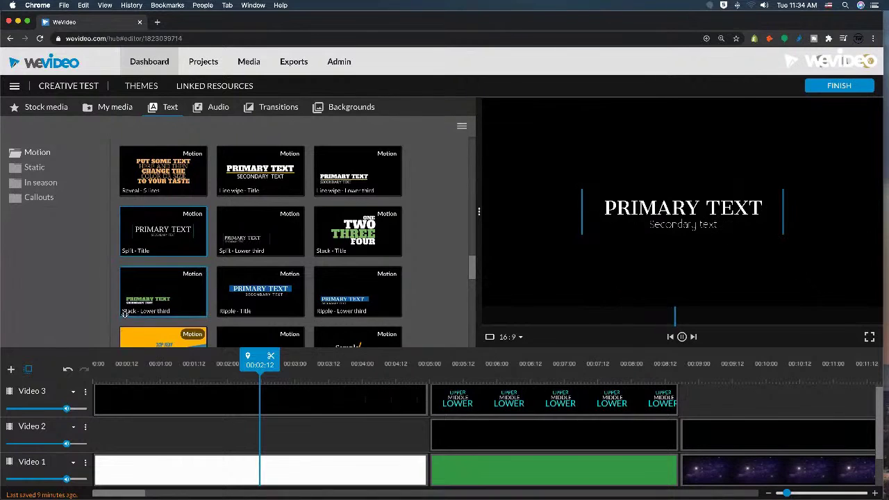
# Step: Play the project from 00:00:00 to watch the Split title animate over the white background
pyautogui.moveTo(209, 376); pyautogui.dragTo(93, 377)
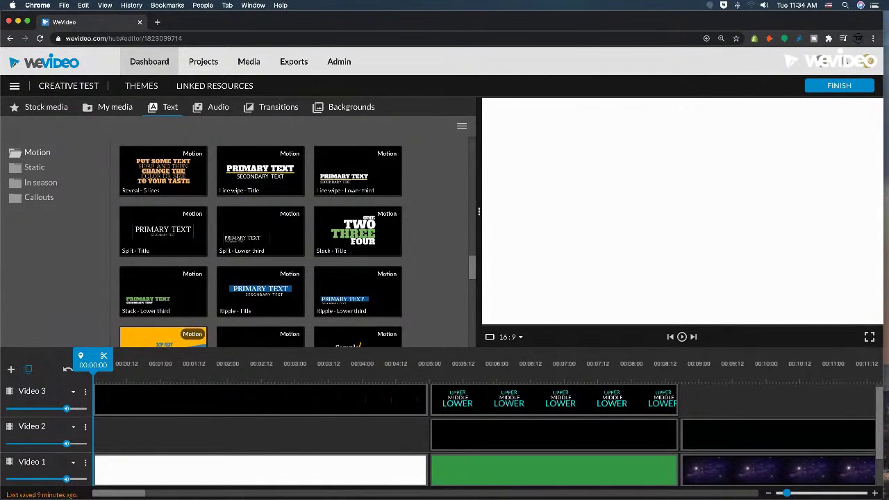
pyautogui.press('space')
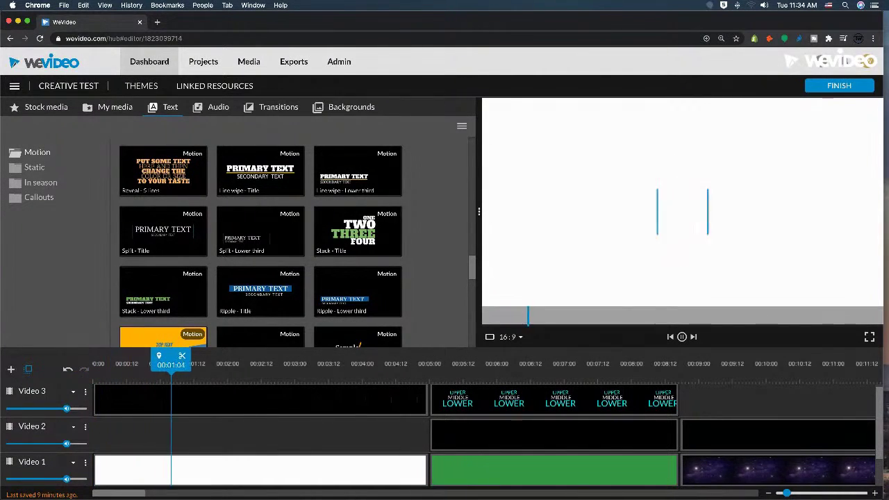
pyautogui.press('space')
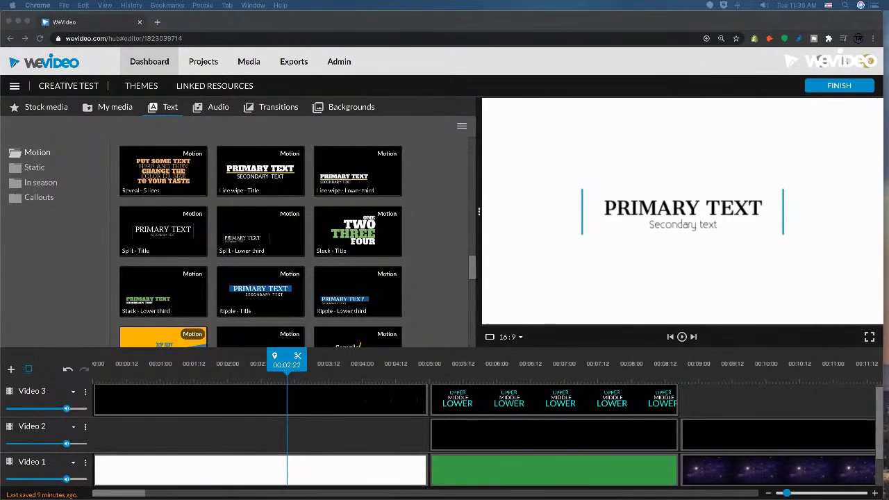
# Step: Open the Split title on Video 3 for editing and set its color palette to dark grey text with red side lines
pyautogui.click(189, 404)
pyautogui.click(186, 404)
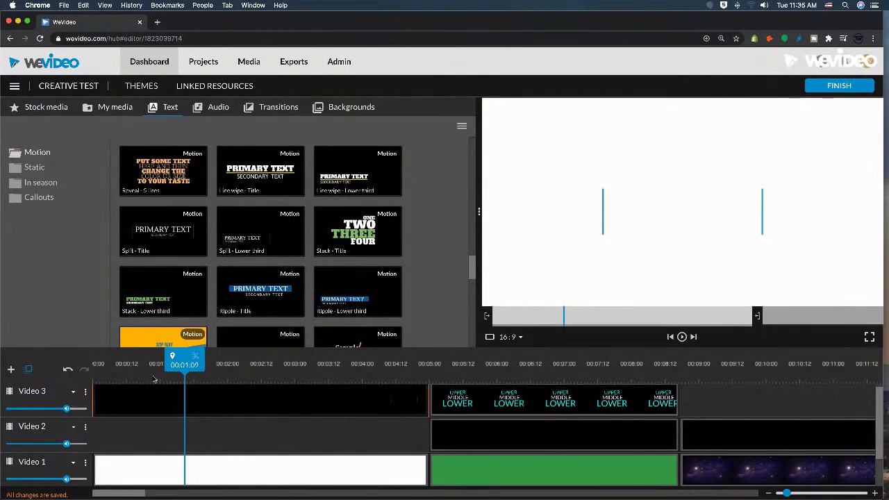
pyautogui.press('space')
pyautogui.doubleClick(157, 403)
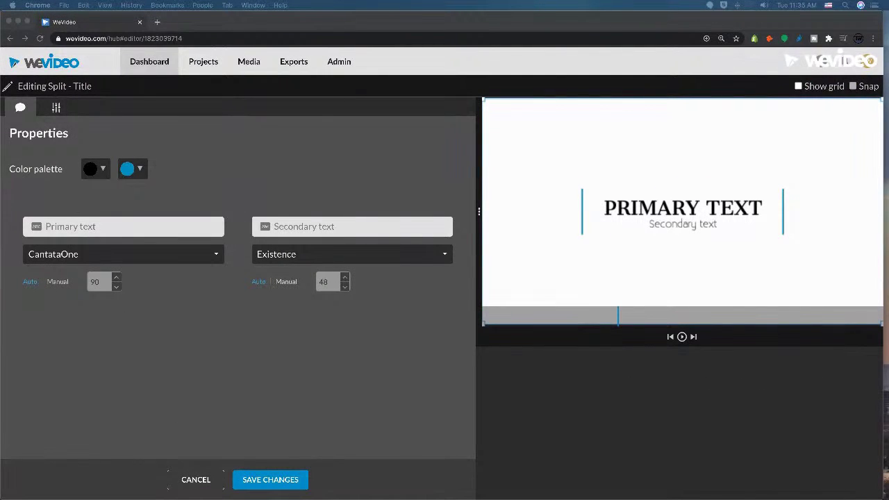
pyautogui.click(117, 227)
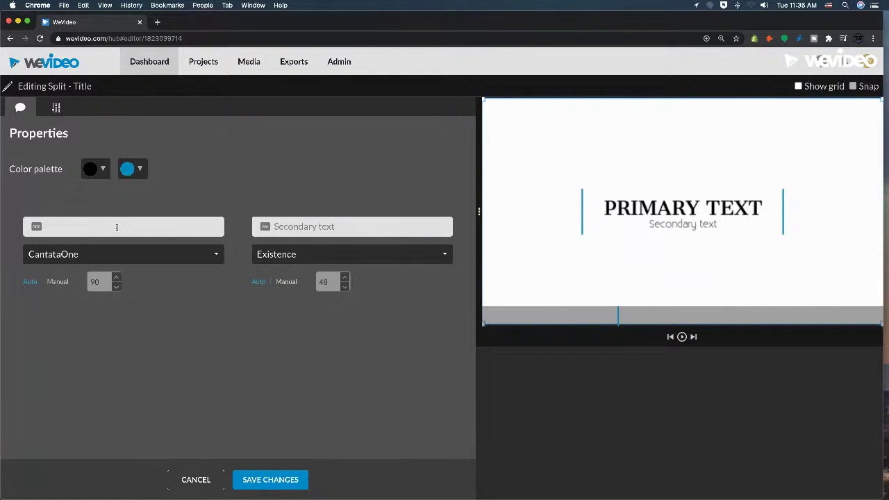
pyautogui.click(105, 169)
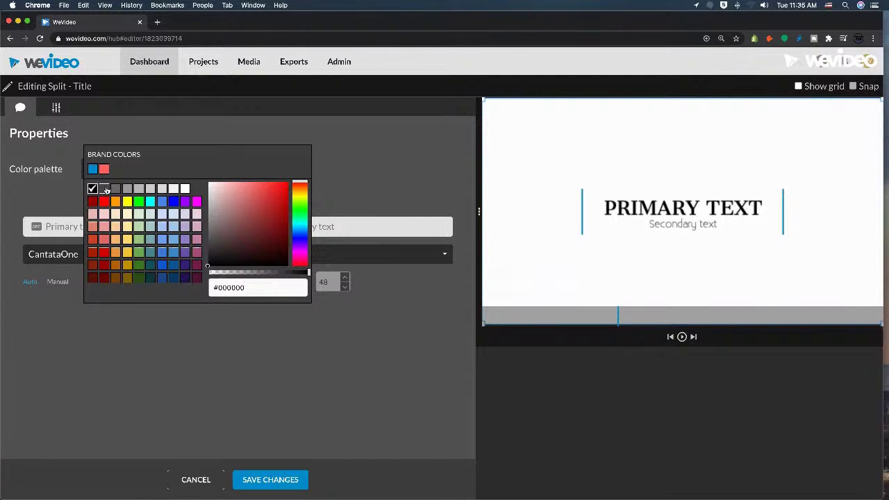
pyautogui.click(105, 189)
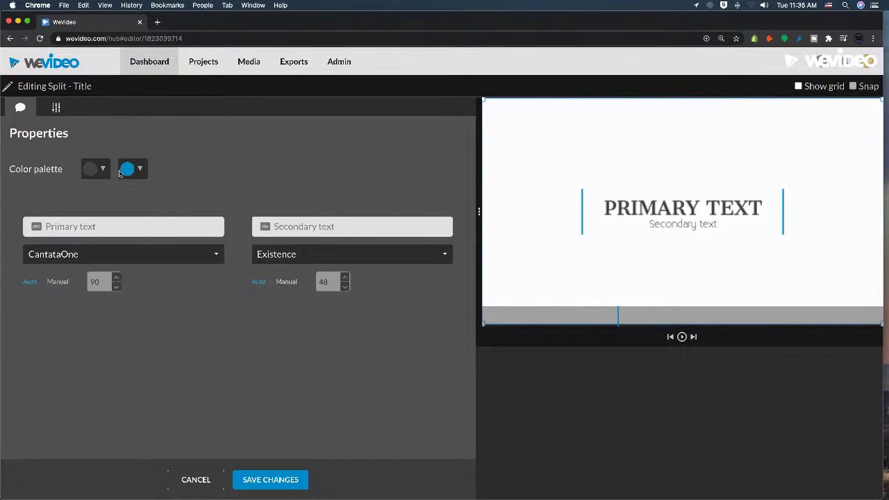
pyautogui.click(135, 169)
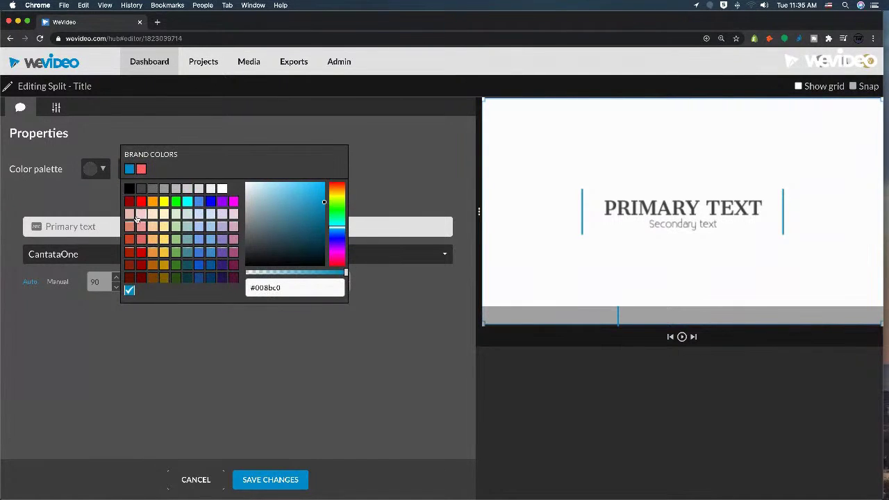
pyautogui.click(141, 202)
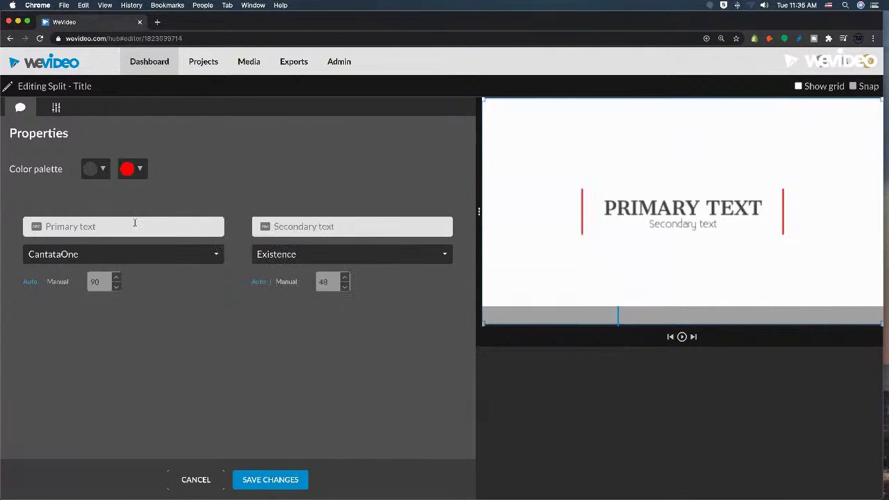
# Step: Set the title's primary text to "Tuesday" and its secondary text to "Tips"
pyautogui.click(128, 228)
pyautogui.write('Tuesday')
pyautogui.click(289, 226)
pyautogui.write('Tips')
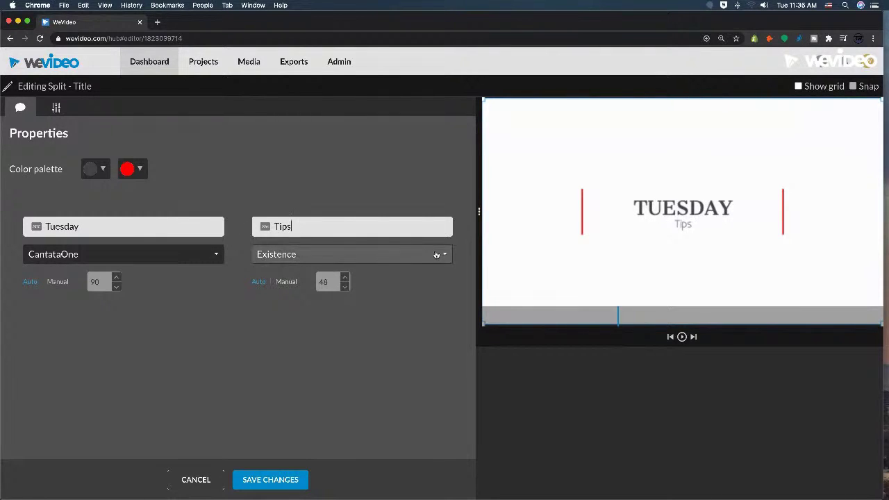
# Step: Set the primary text's font to Montserrat and the secondary text's font to Alfa Slab One
pyautogui.click(214, 254)
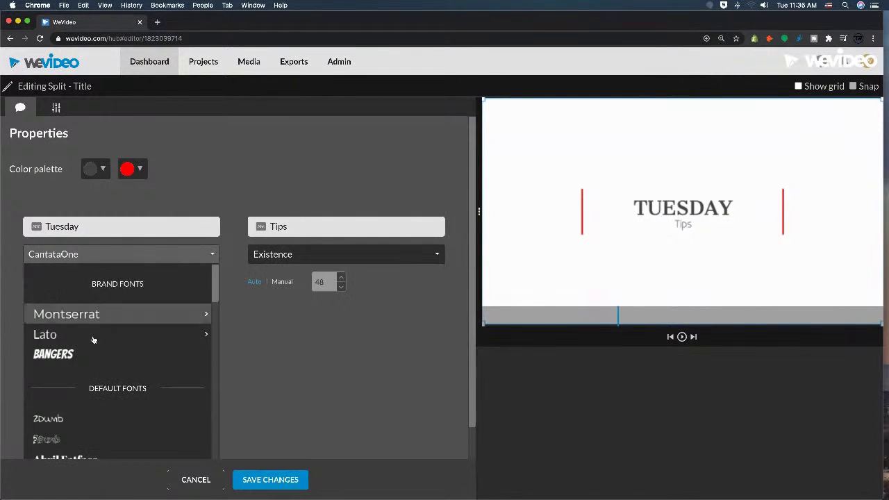
pyautogui.click(101, 314)
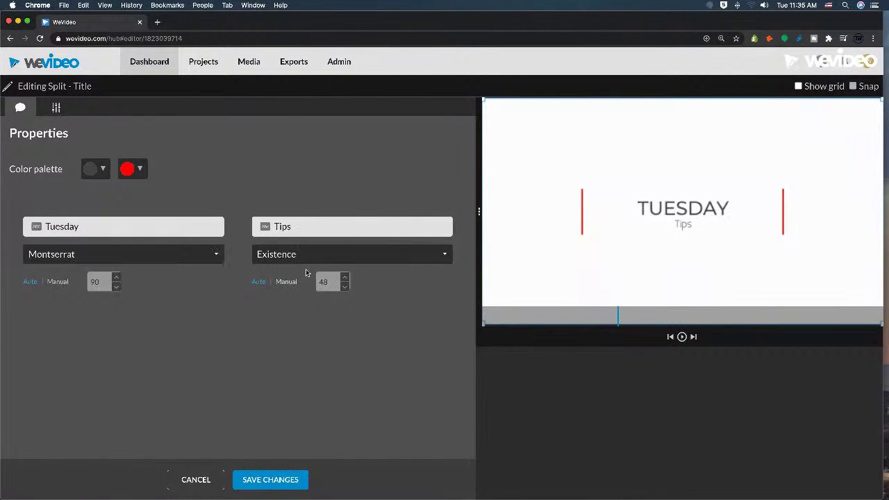
pyautogui.click(433, 254)
pyautogui.scroll(-5, 337, 361)
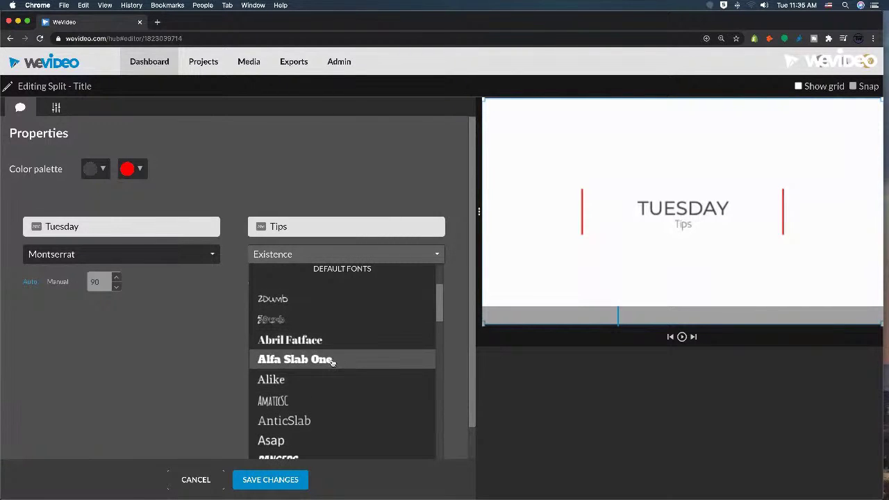
pyautogui.click(334, 364)
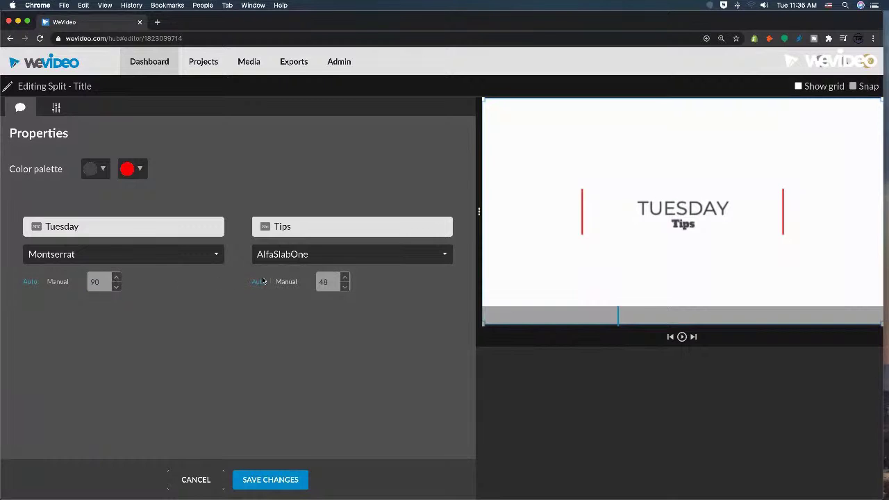
# Step: Scale the Split title up to about 1.32 and save the changes
pyautogui.click(58, 114)
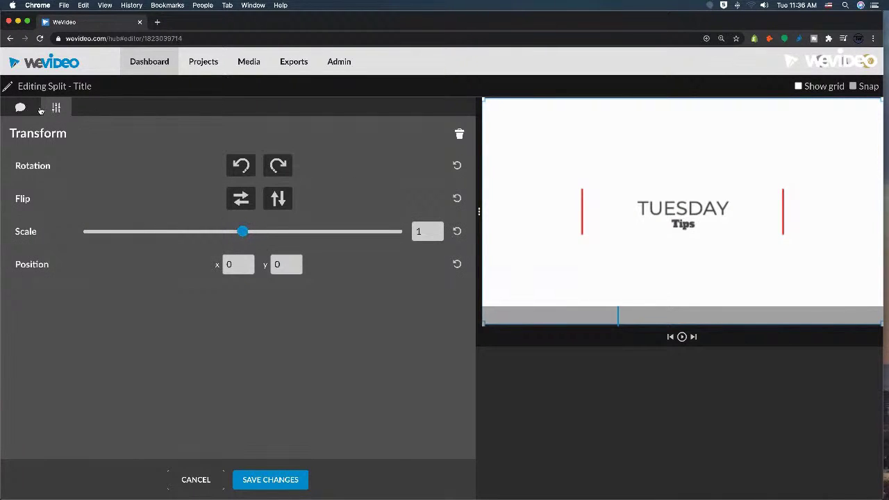
pyautogui.moveTo(243, 233); pyautogui.dragTo(256, 234)
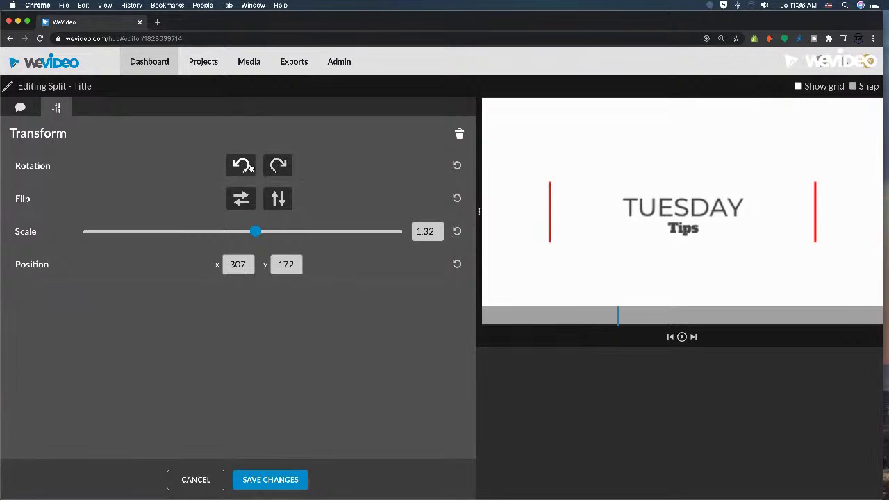
pyautogui.click(261, 478)
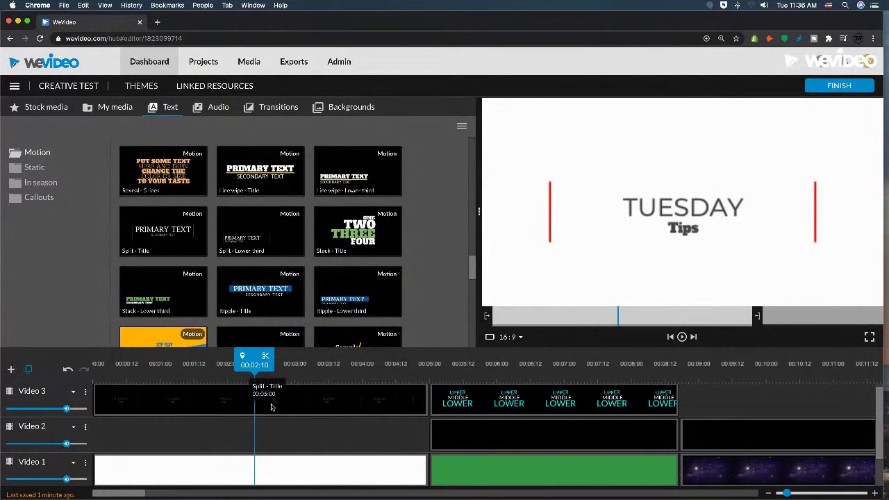
# Step: Copy the Split title from Video 3 onto Video 2 directly beneath it and play the project from 00:00:00
pyautogui.click(196, 403)
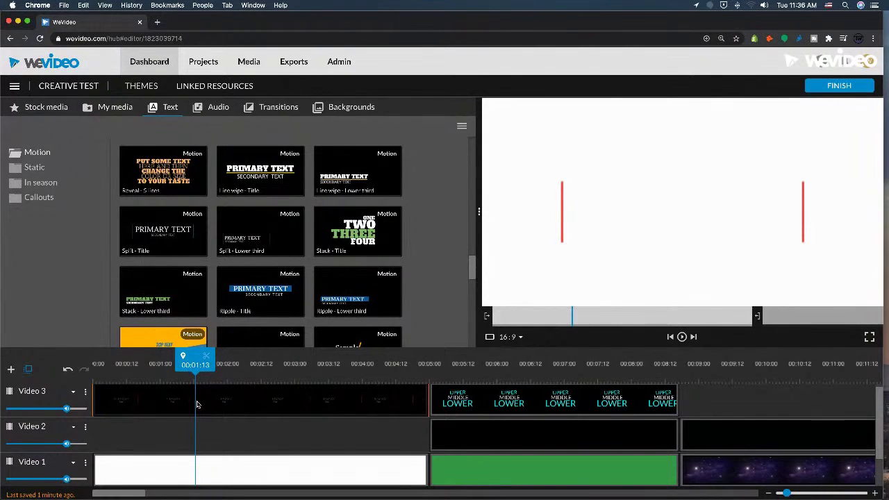
pyautogui.moveTo(199, 399); pyautogui.dragTo(198, 428)
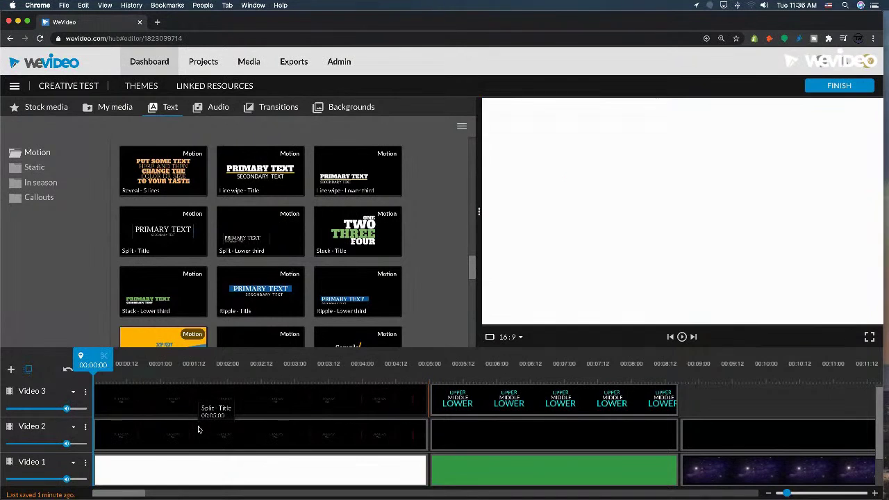
pyautogui.press('space')
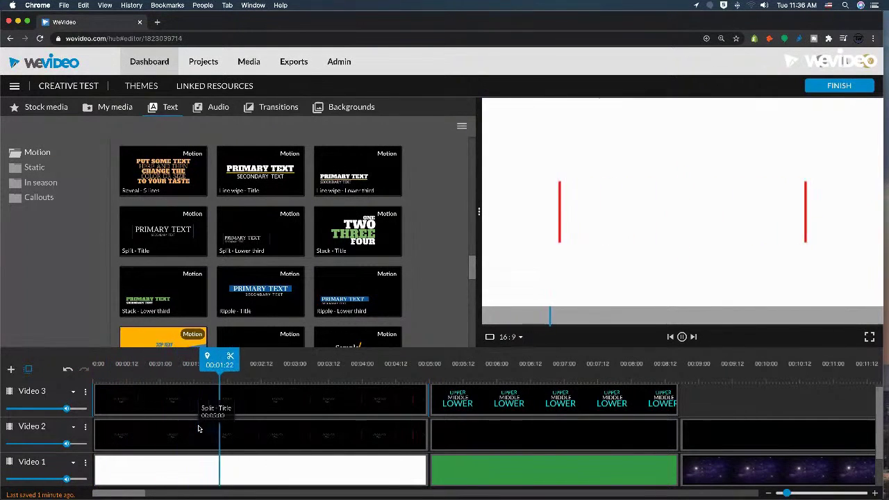
pyautogui.press('space')
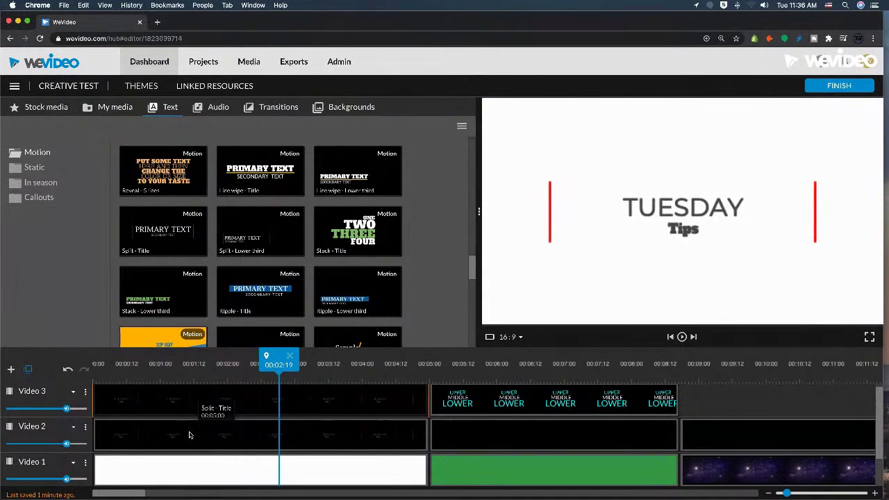
# Step: Open the Video 2 title copy for editing, move it below the original to about x -304, y 139, and rotate it 180 degrees
pyautogui.click(188, 435)
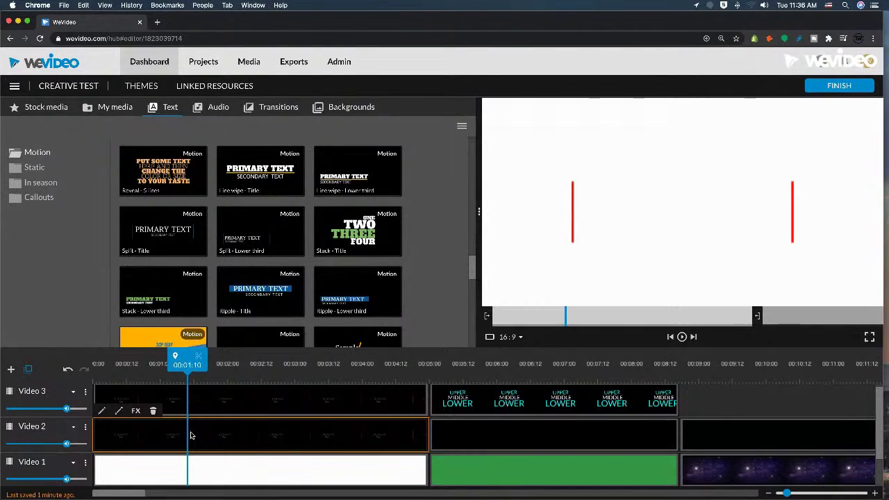
pyautogui.doubleClick(225, 436)
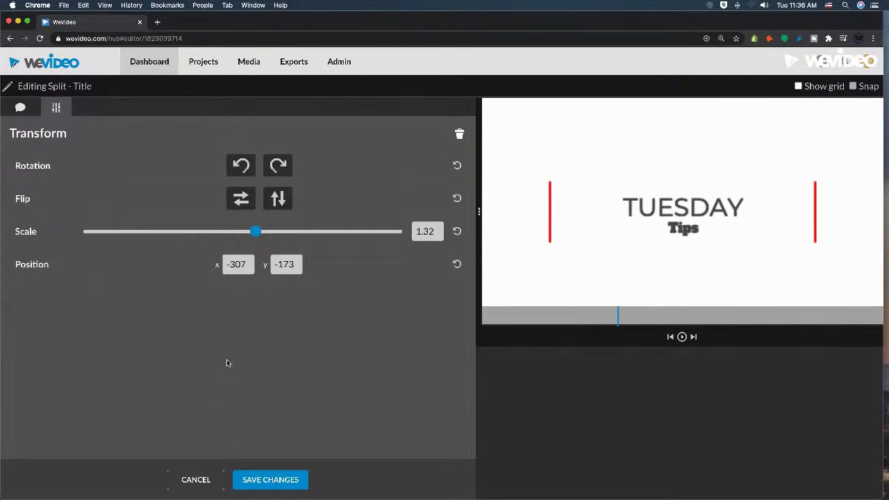
pyautogui.moveTo(570, 224); pyautogui.dragTo(579, 287)
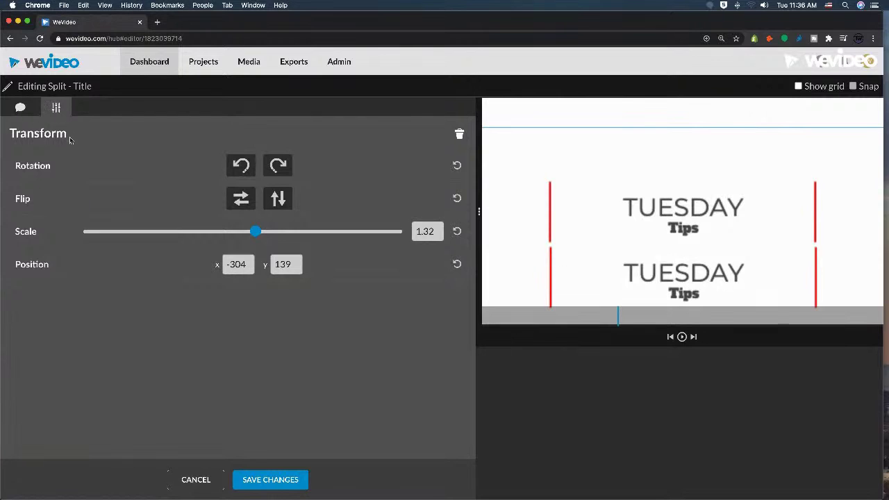
pyautogui.click(279, 167)
pyautogui.click(278, 167)
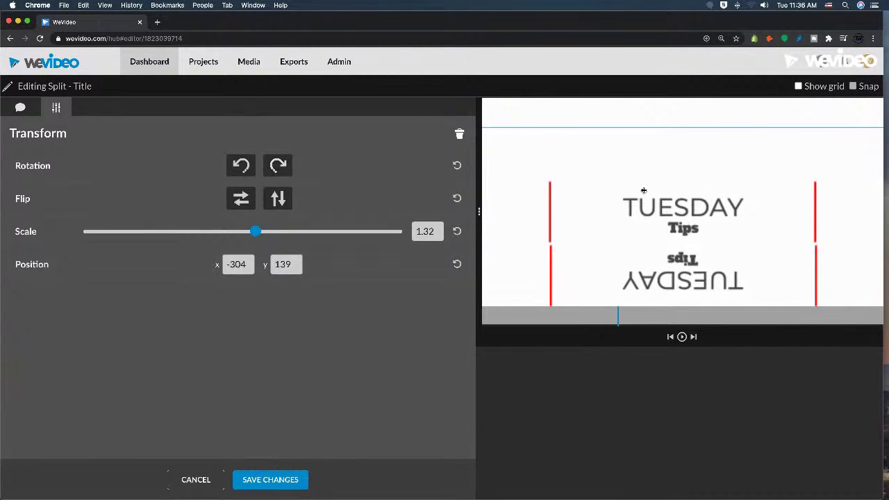
# Step: Shift the flipped title to about x -307, y 203, save the changes and play the result
pyautogui.moveTo(650, 258); pyautogui.dragTo(666, 270)
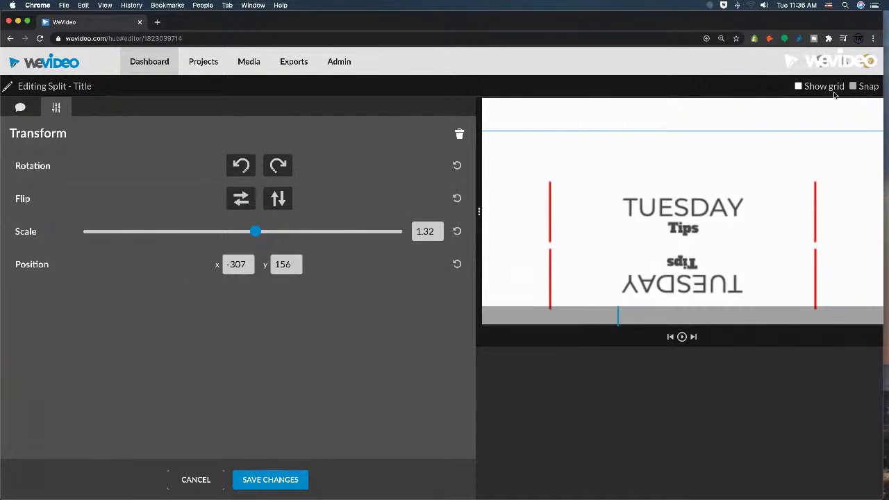
pyautogui.moveTo(639, 270); pyautogui.dragTo(645, 276)
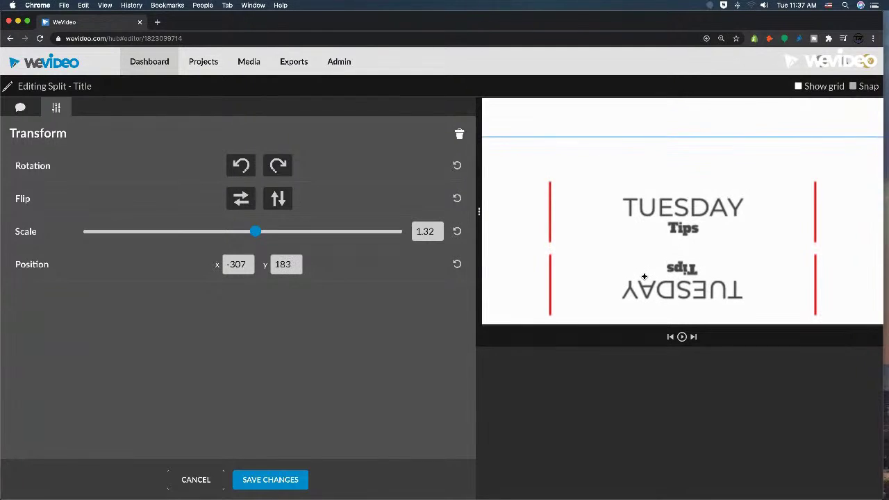
pyautogui.moveTo(653, 267); pyautogui.dragTo(655, 279)
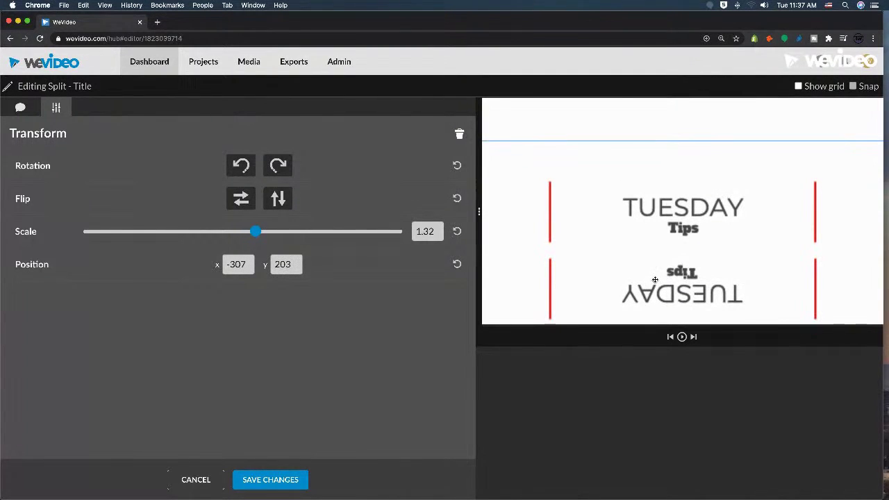
pyautogui.click(270, 479)
pyautogui.press('space')
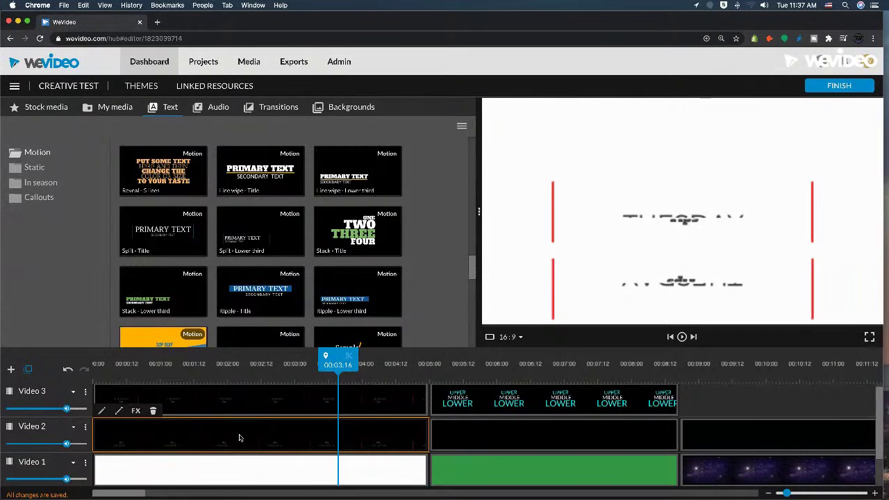
# Step: Lower the opacity of the Video 2 title evenly at its start and end, and play it from 00:00:00
pyautogui.click(120, 411)
pyautogui.moveTo(94, 419); pyautogui.dragTo(94, 436)
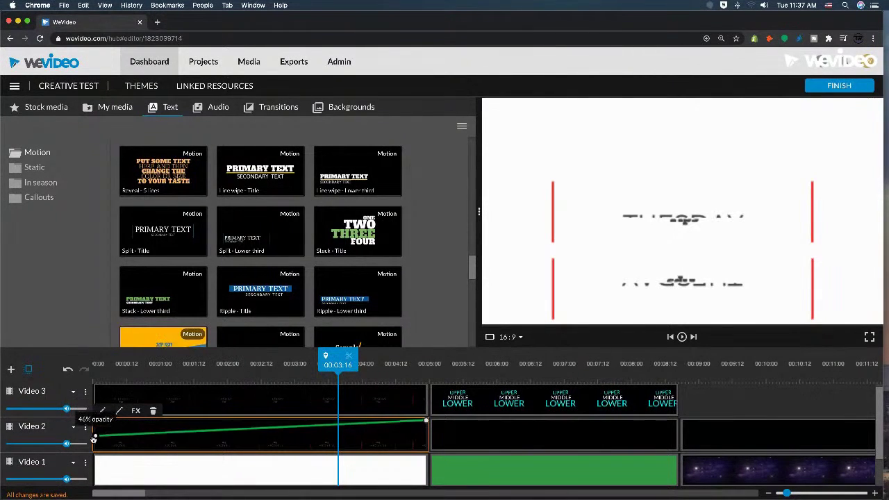
pyautogui.moveTo(426, 421); pyautogui.dragTo(427, 442)
pyautogui.moveTo(97, 441); pyautogui.dragTo(95, 443)
pyautogui.click(98, 364)
pyautogui.press('space')
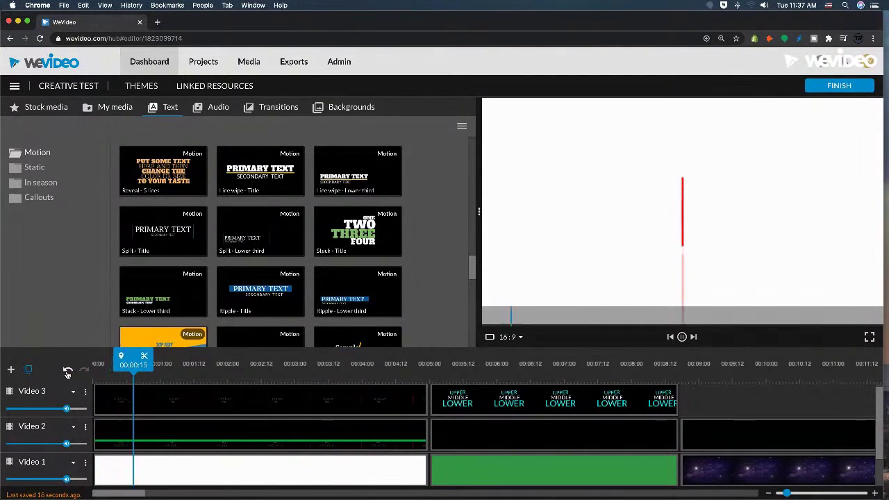
# Step: Apply the Blur effect to the Video 2 reflection clip only and play the title from 00:00:00
pyautogui.click(157, 413)
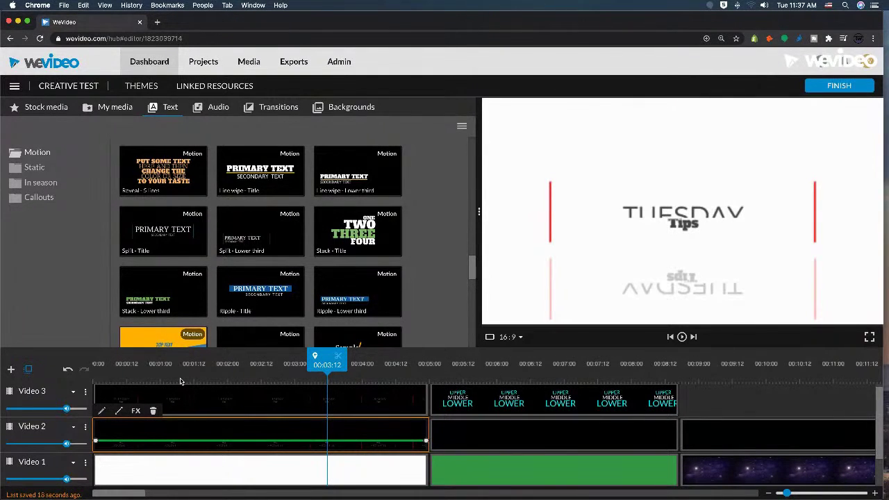
pyautogui.click(181, 378)
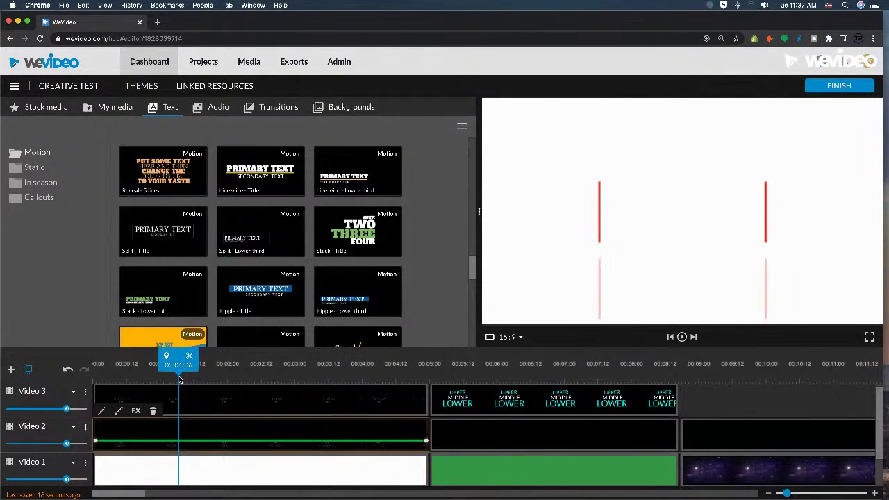
pyautogui.click(137, 411)
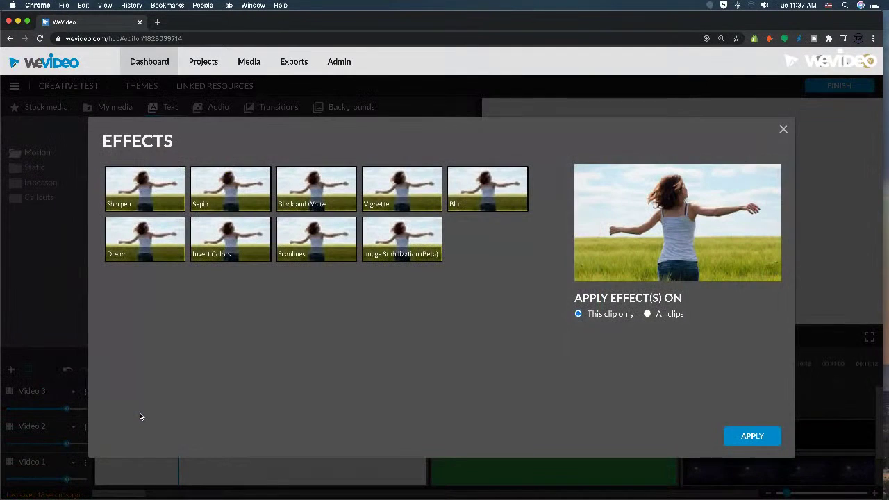
pyautogui.click(783, 130)
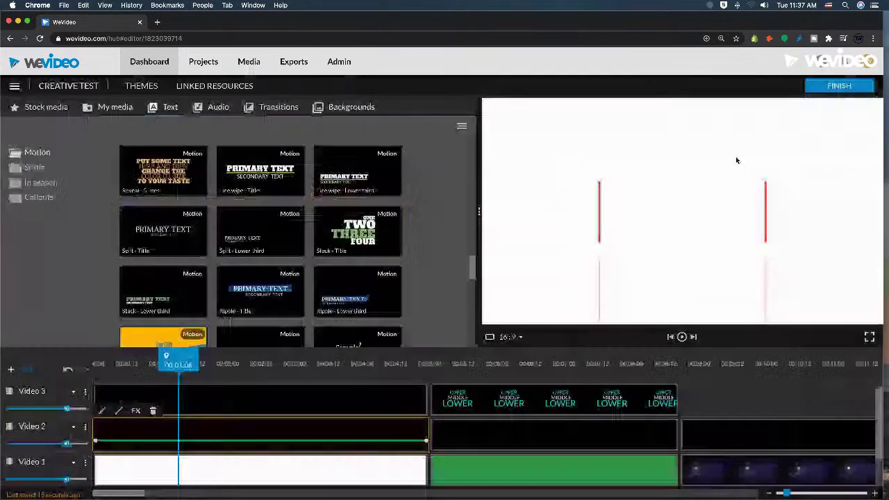
pyautogui.click(136, 411)
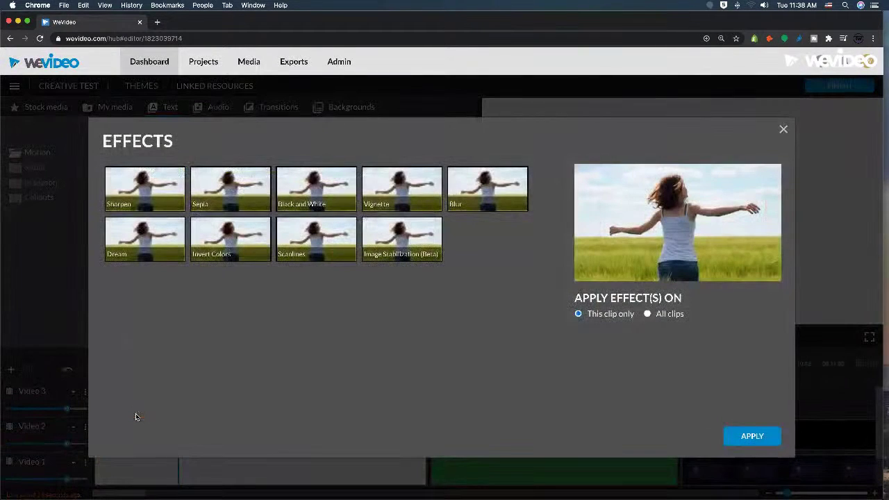
pyautogui.click(223, 209)
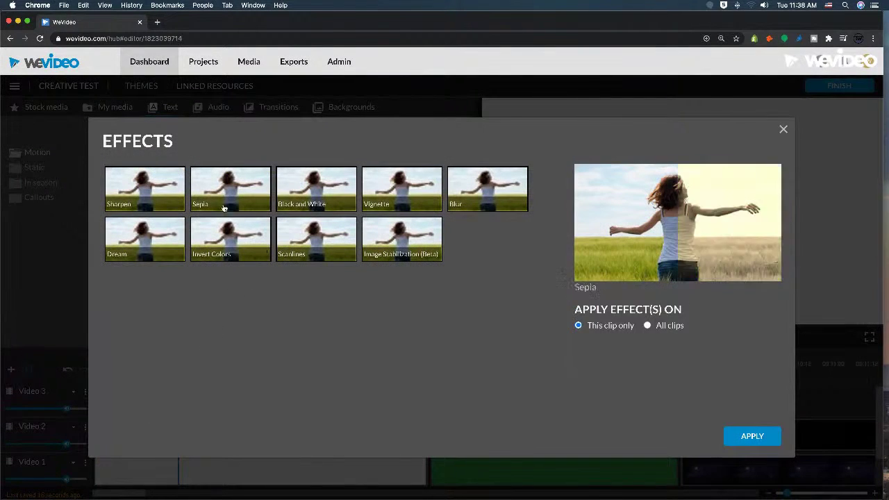
pyautogui.click(504, 206)
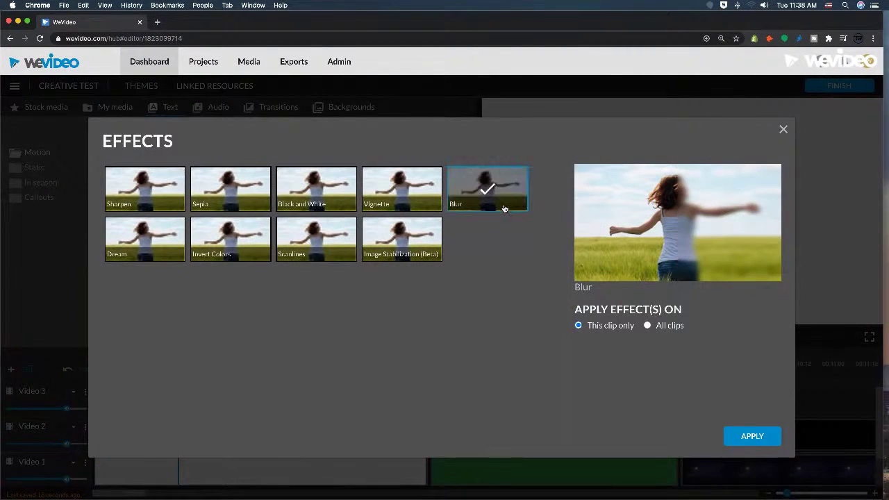
pyautogui.click(739, 435)
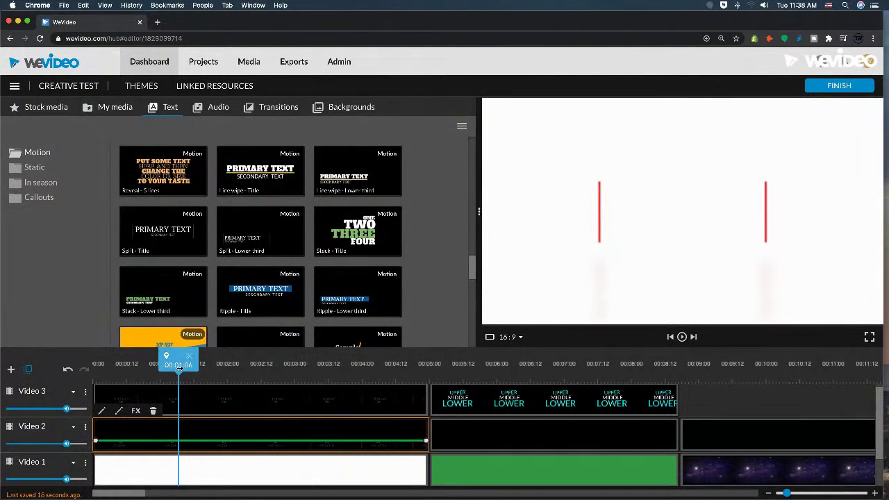
pyautogui.moveTo(180, 362); pyautogui.dragTo(95, 363)
pyautogui.press('space')
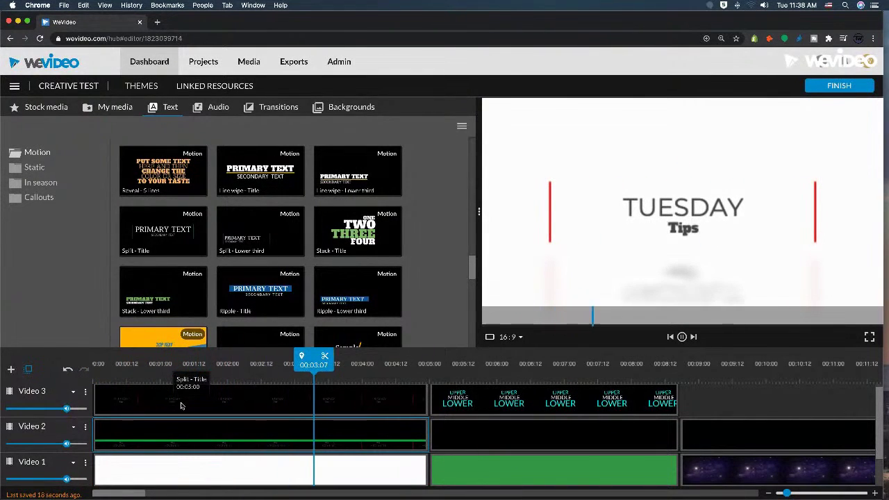
# Step: Raise the opacity of the blurred Video 2 reflection slightly at its start and end, and replay the title from the beginning
pyautogui.click(255, 444)
pyautogui.moveTo(96, 440); pyautogui.dragTo(95, 435)
pyautogui.moveTo(426, 442); pyautogui.dragTo(427, 434)
pyautogui.press('space')
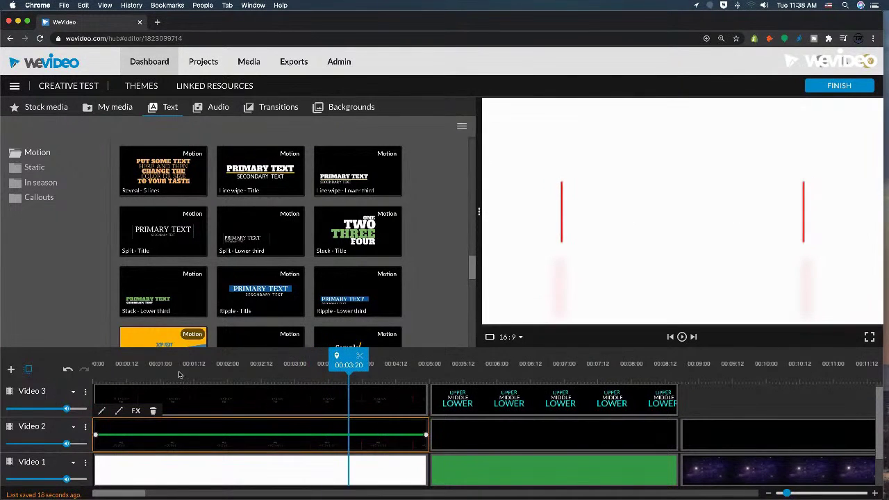
pyautogui.click(101, 363)
pyautogui.press('space')
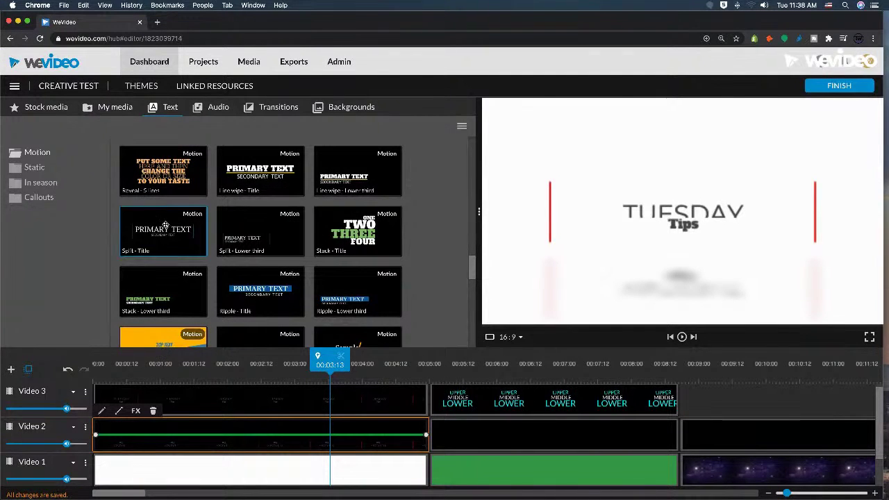
# Step: Glance at the Static and Motion text templates and replay the finished title with its reflection from 00:00:00
pyautogui.click(30, 165)
pyautogui.click(33, 152)
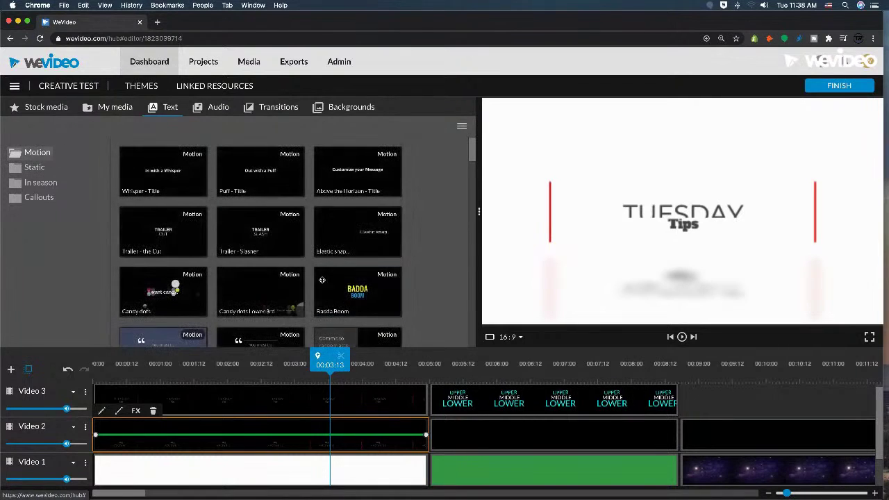
pyautogui.moveTo(322, 378); pyautogui.dragTo(92, 360)
pyautogui.press('space')
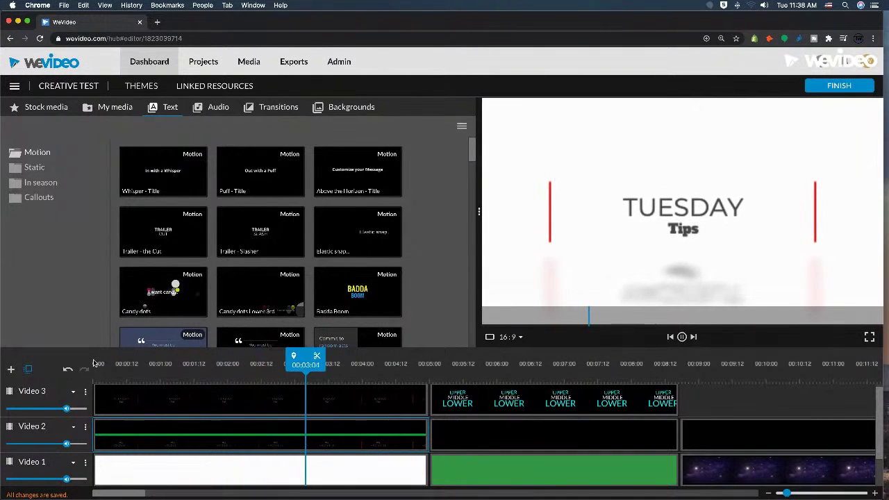
pyautogui.press('space')
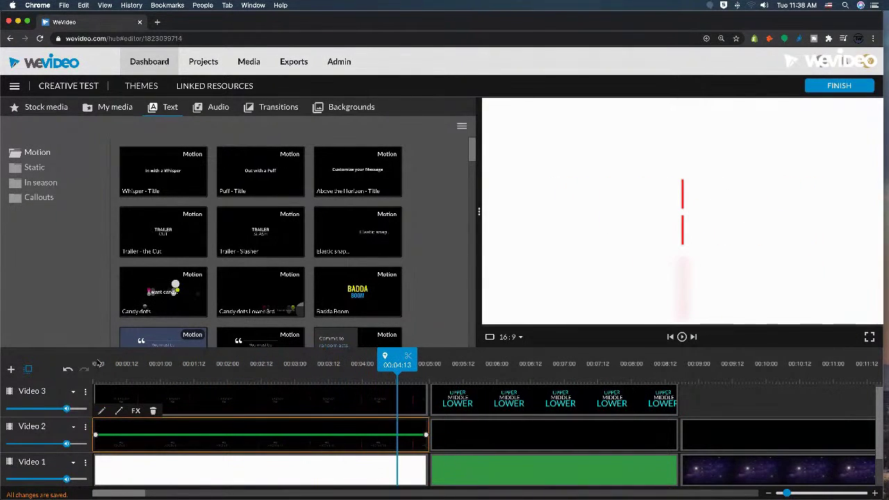
# Step: Play the timeline from the start, and replay the Bouncy stack title over the green background from about 00:05:00
pyautogui.moveTo(147, 365); pyautogui.dragTo(70, 366)
pyautogui.press('space')
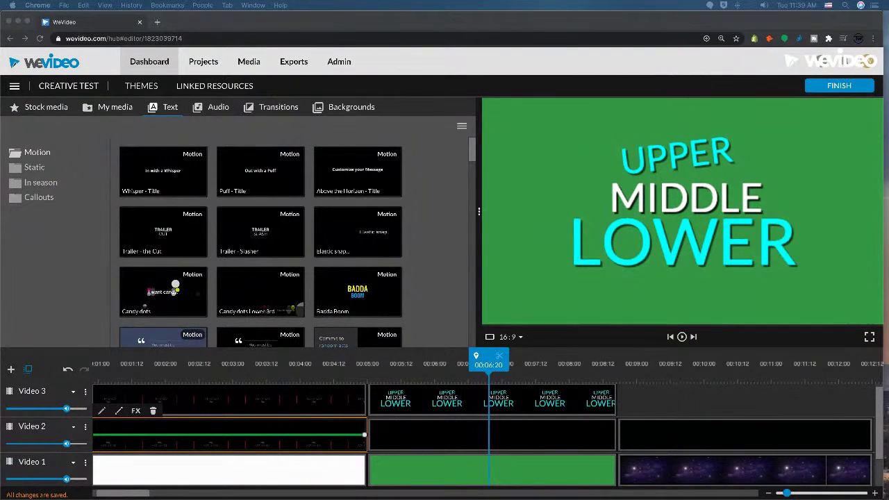
pyautogui.click(442, 374)
pyautogui.moveTo(425, 375); pyautogui.dragTo(383, 375)
pyautogui.press('space')
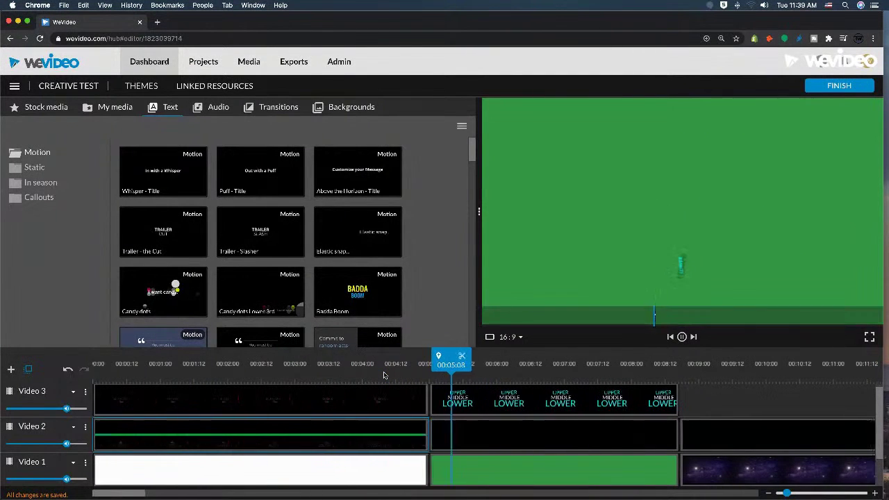
pyautogui.press('space')
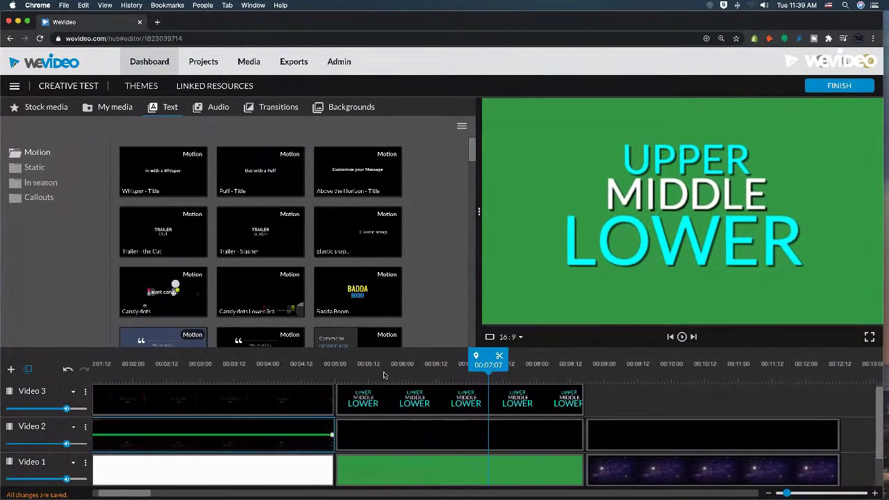
pyautogui.click(364, 375)
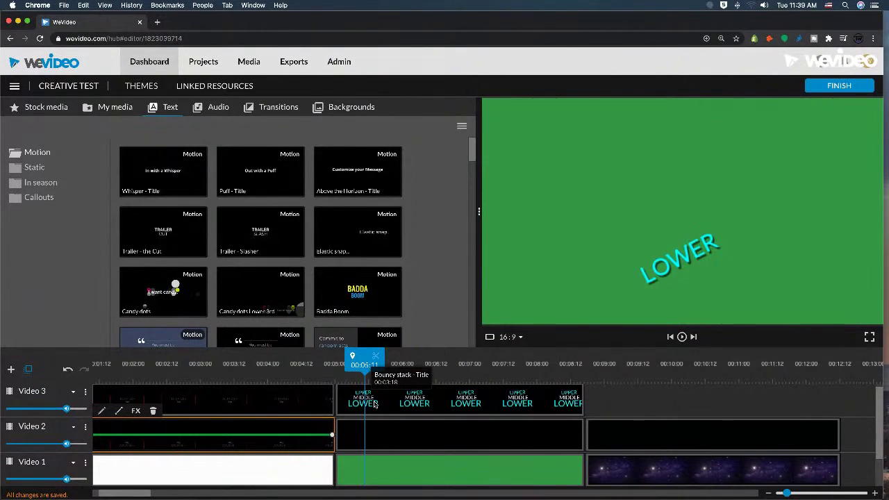
# Step: Delete the Video 2 clip beneath the Bouncy stack title and play that section from about 00:05:00
pyautogui.click(411, 432)
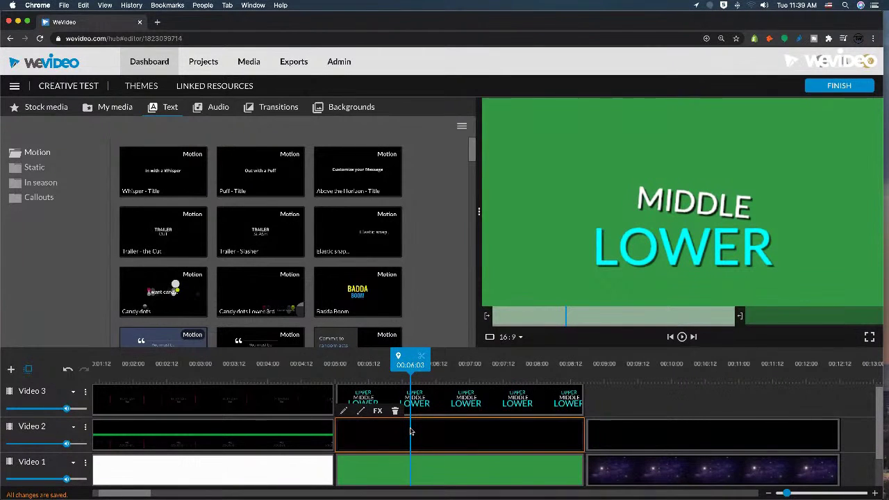
pyautogui.press('Delete')
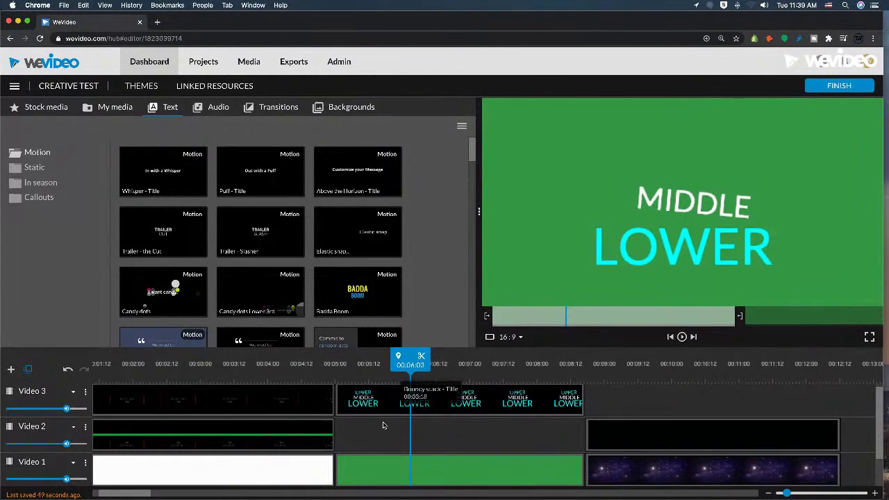
pyautogui.click(342, 379)
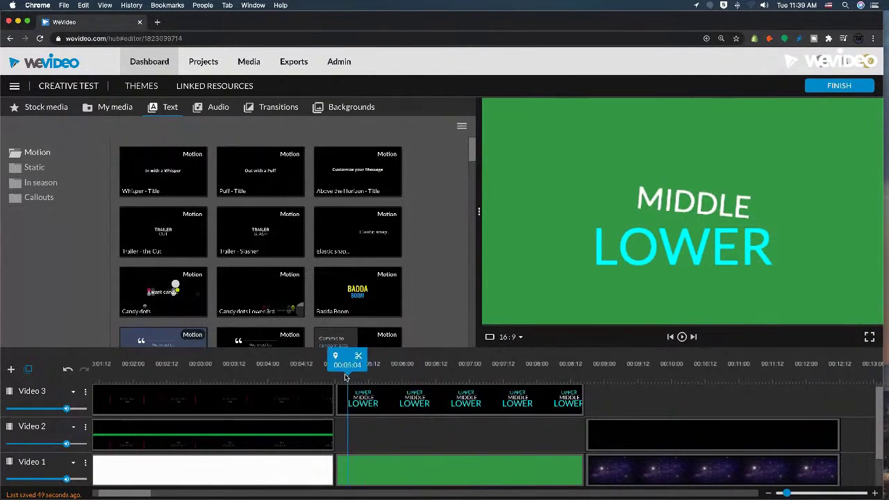
pyautogui.press('space')
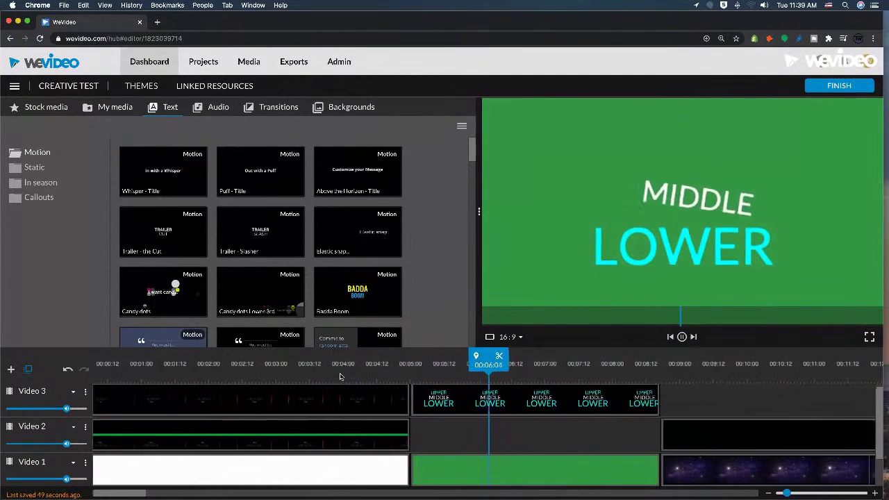
pyautogui.press('space')
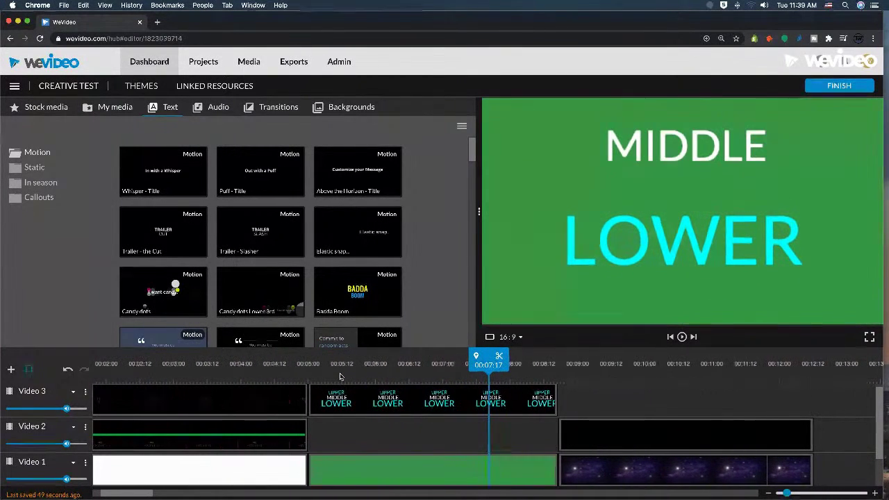
# Step: Undo the deletion of the Video 2 clip and replay the Bouncy stack title with its shadow
pyautogui.press('super+z')
pyautogui.moveTo(340, 376); pyautogui.dragTo(317, 377)
pyautogui.press('space')
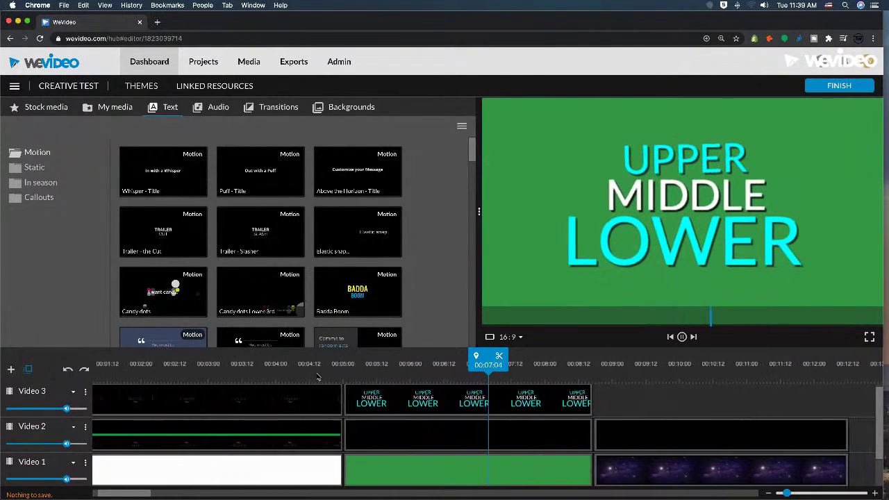
# Step: Stop playback and delete the shadow clip on Video 2 directly beneath the Bouncy stack title
pyautogui.press('space')
pyautogui.click(368, 437)
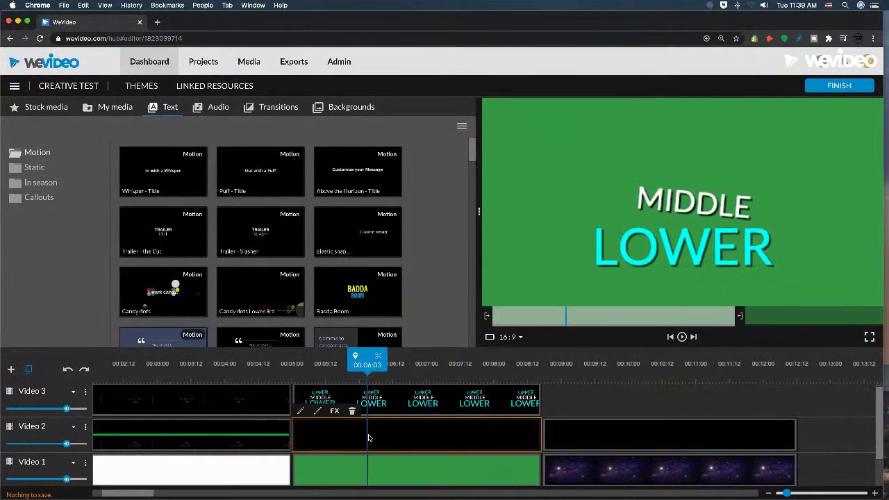
pyautogui.press('Delete')
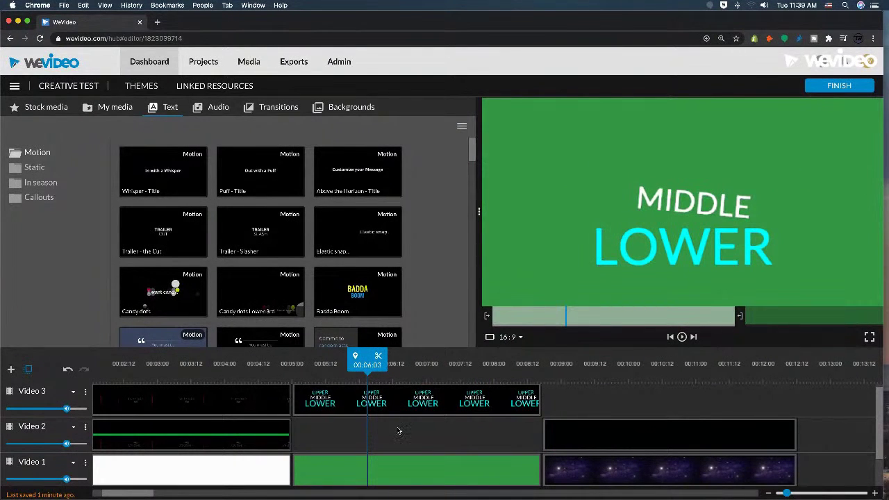
# Step: Try the blue brand color for the Bouncy stack title's first palette color, set it to purple instead, and save the changes
pyautogui.doubleClick(394, 405)
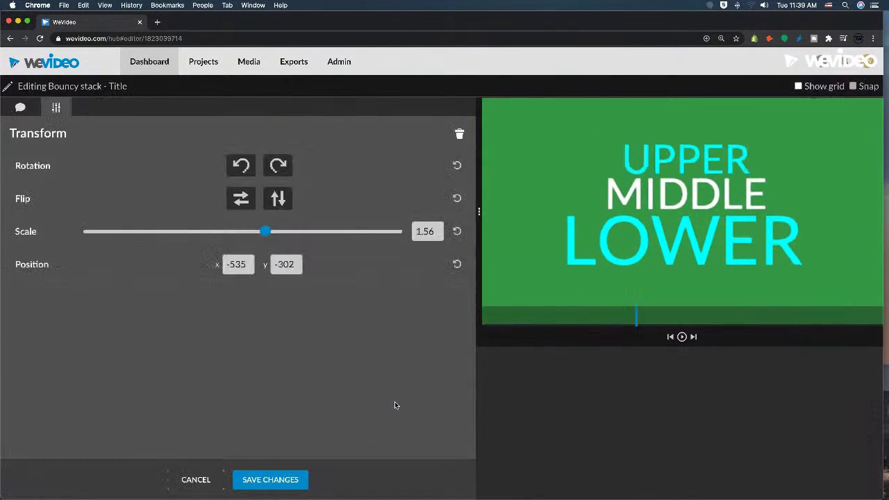
pyautogui.click(21, 109)
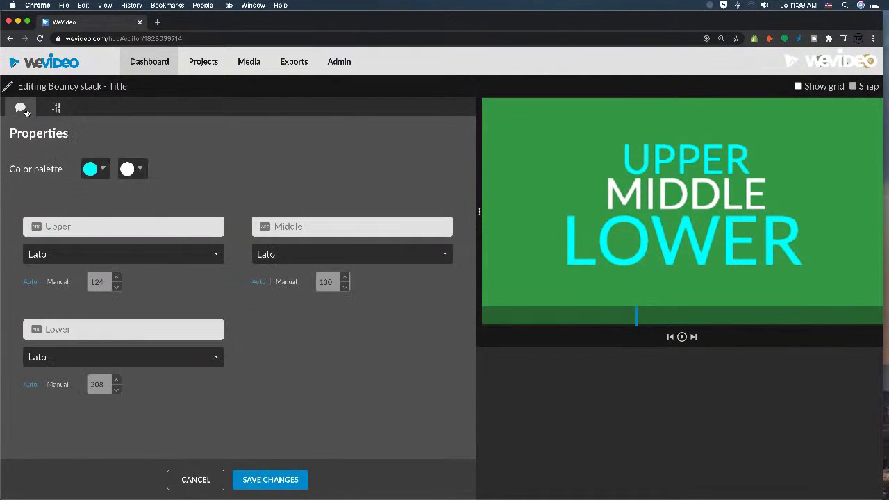
pyautogui.click(104, 172)
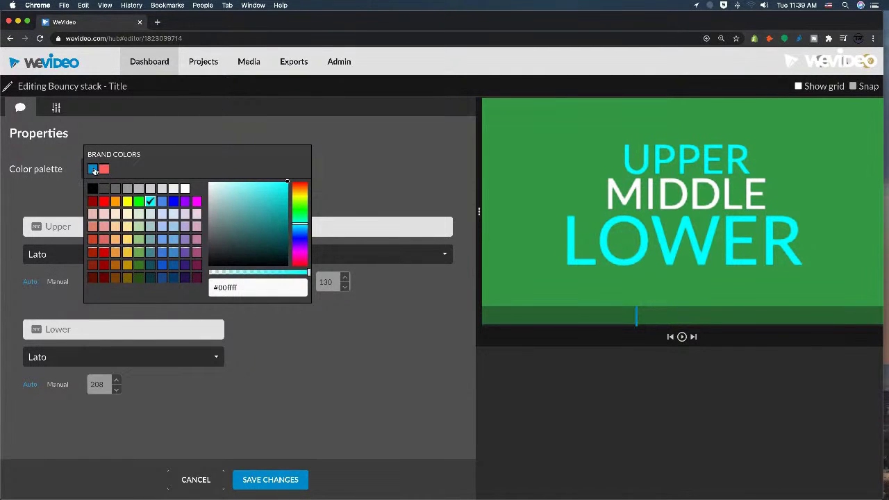
pyautogui.click(94, 170)
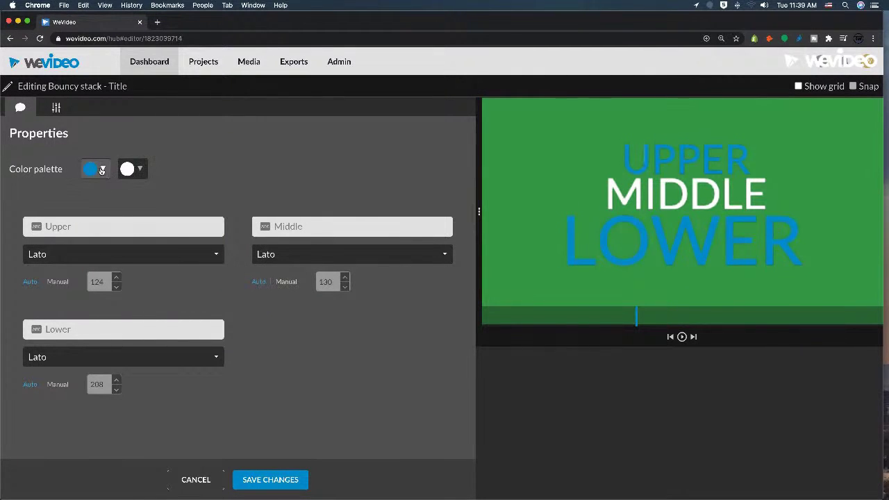
pyautogui.click(101, 170)
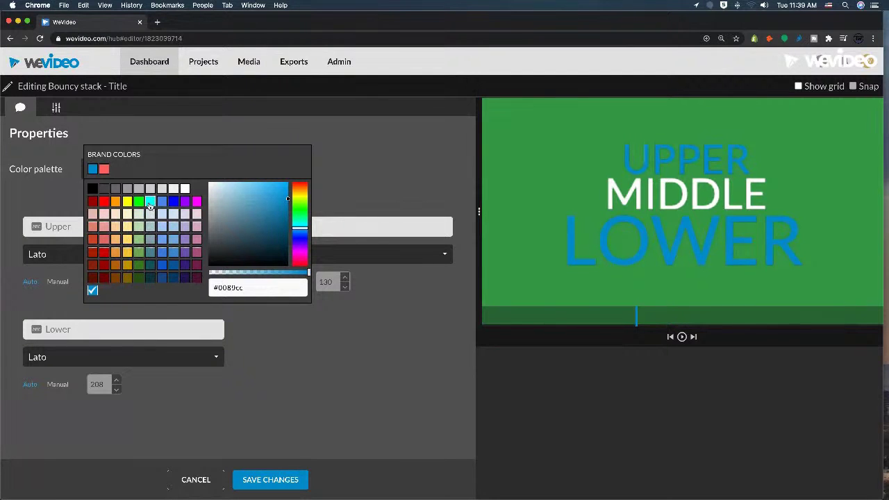
pyautogui.click(186, 203)
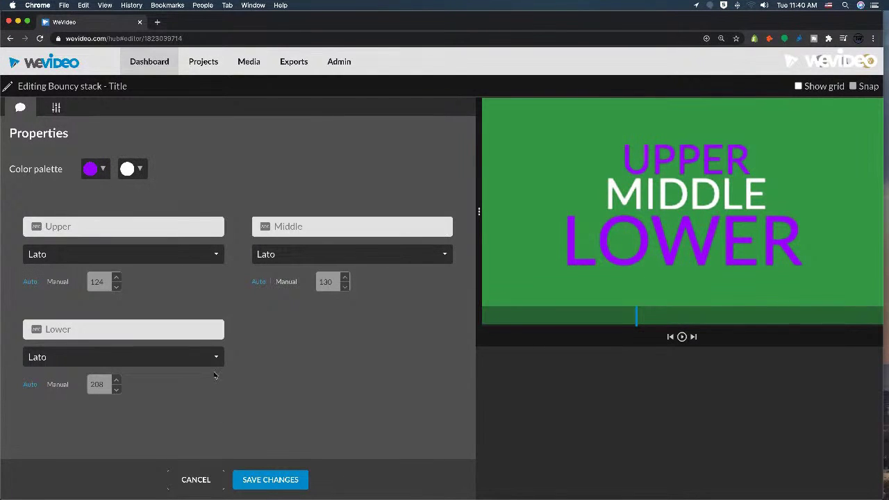
pyautogui.click(253, 479)
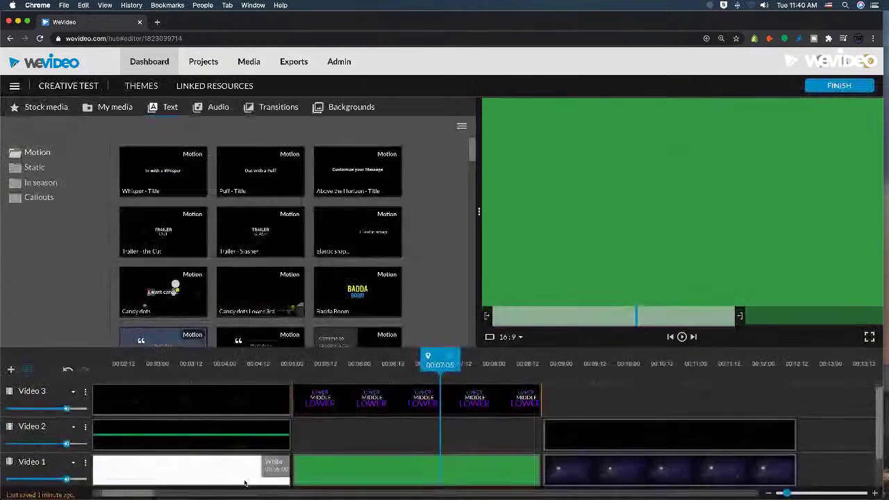
# Step: Place a copy of the purple Bouncy stack title on Video 2, aligned directly beneath the original at 00:05:00
pyautogui.click(375, 403)
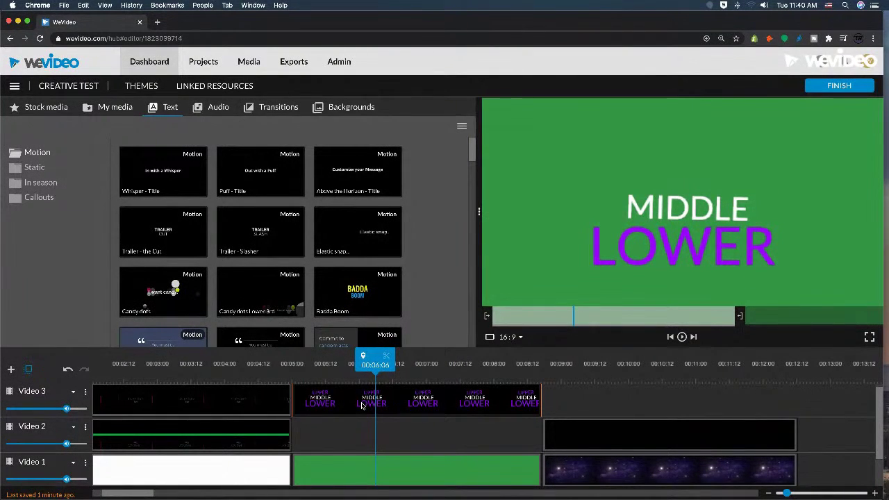
pyautogui.moveTo(363, 401); pyautogui.dragTo(364, 431)
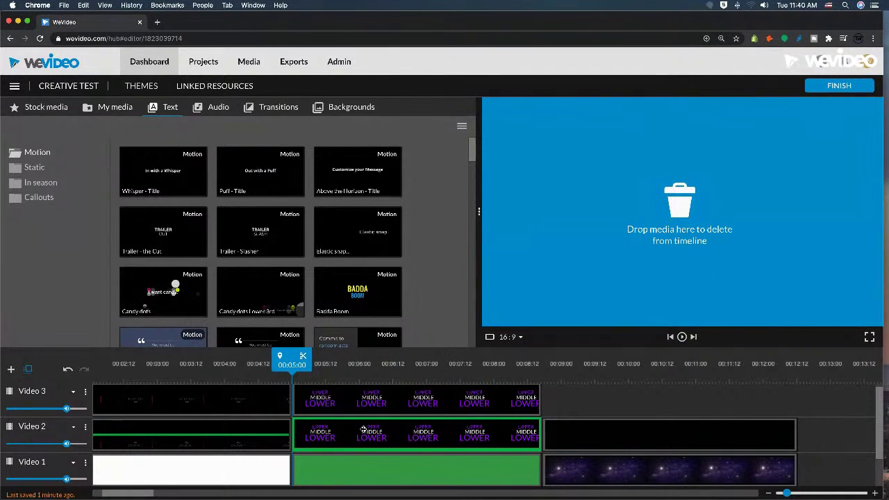
pyautogui.moveTo(363, 431); pyautogui.dragTo(362, 431)
pyautogui.click(347, 379)
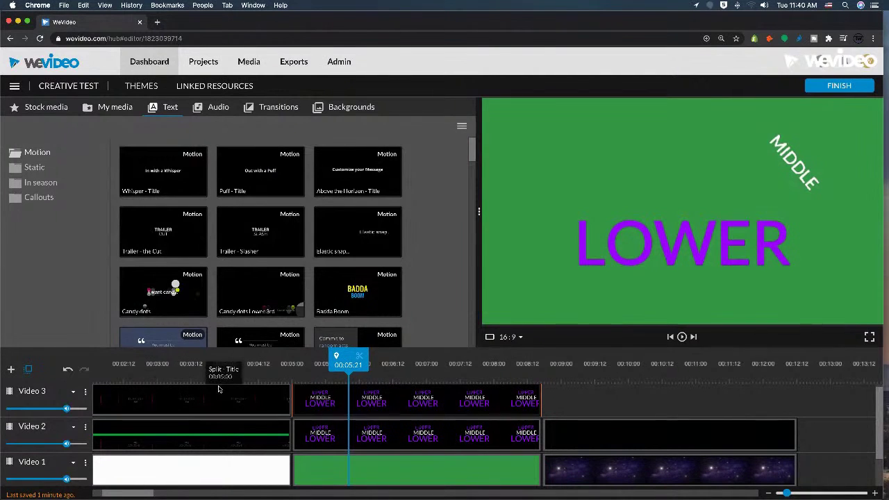
# Step: Rename the Video 2 track as Shadow
pyautogui.click(30, 426)
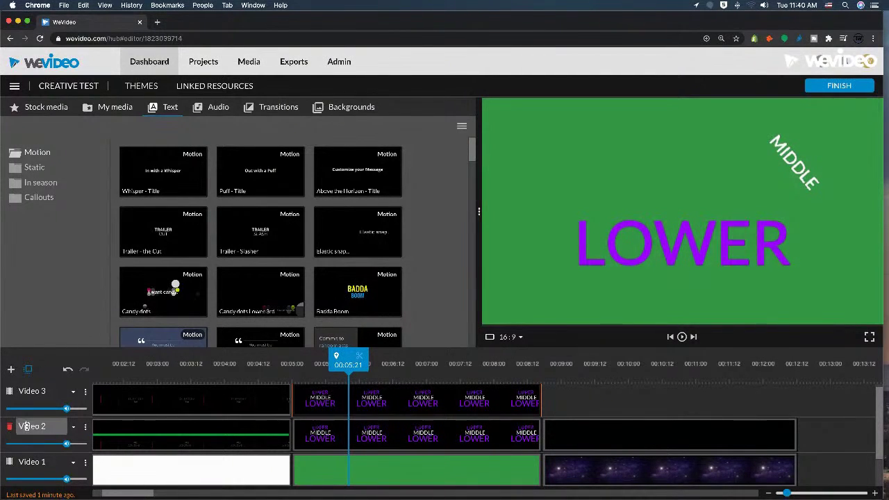
pyautogui.moveTo(50, 425); pyautogui.dragTo(18, 426)
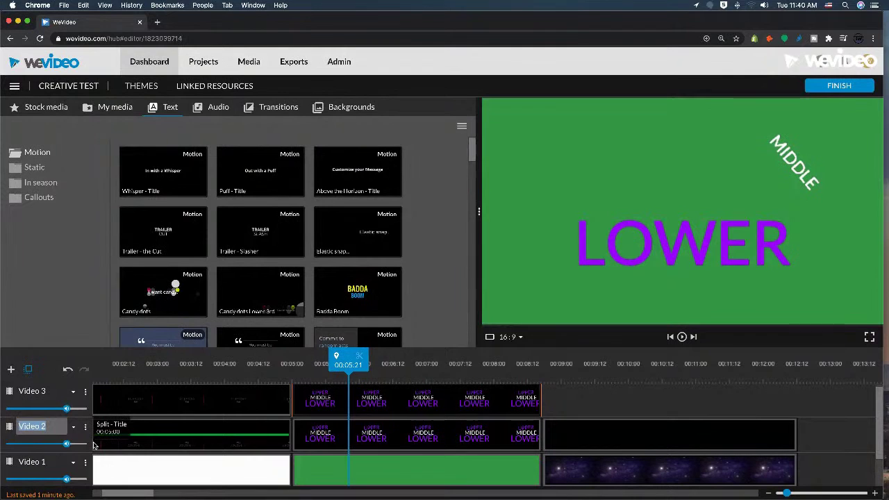
pyautogui.press('BackSpace')
pyautogui.click(57, 427)
pyautogui.write('Shadow')
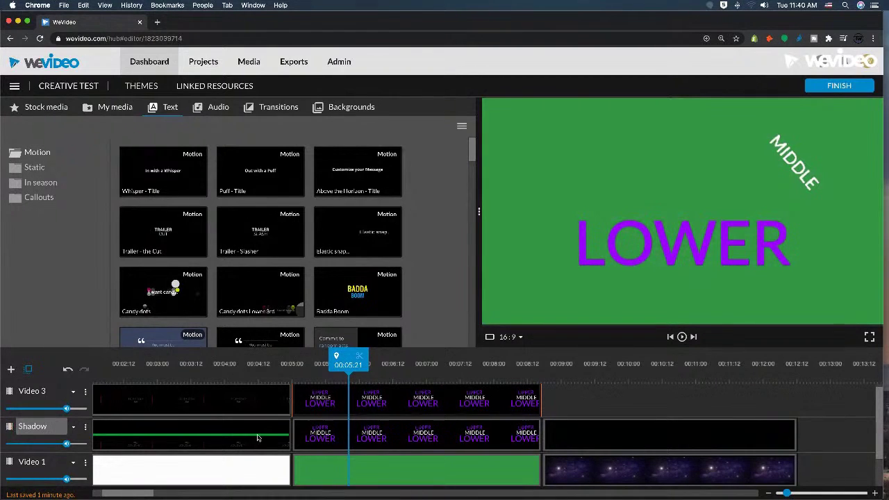
pyautogui.click(595, 409)
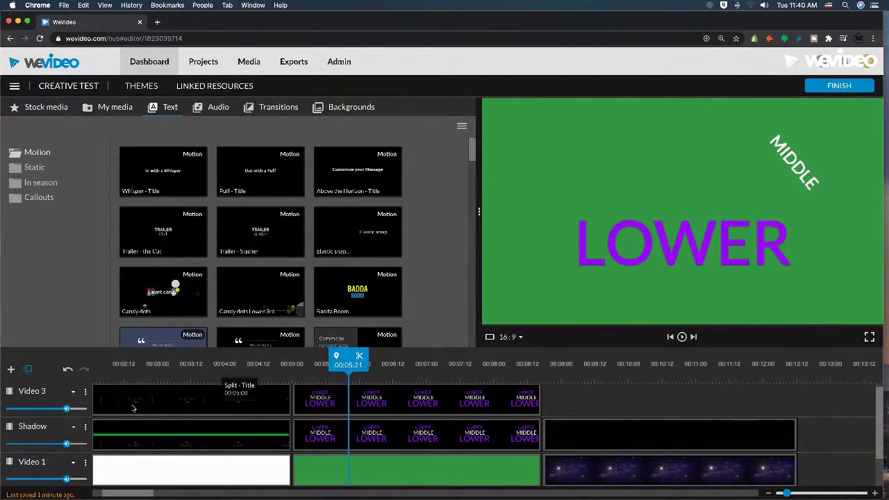
# Step: Rename the Video 3 track as Text
pyautogui.click(22, 388)
pyautogui.write('Text')
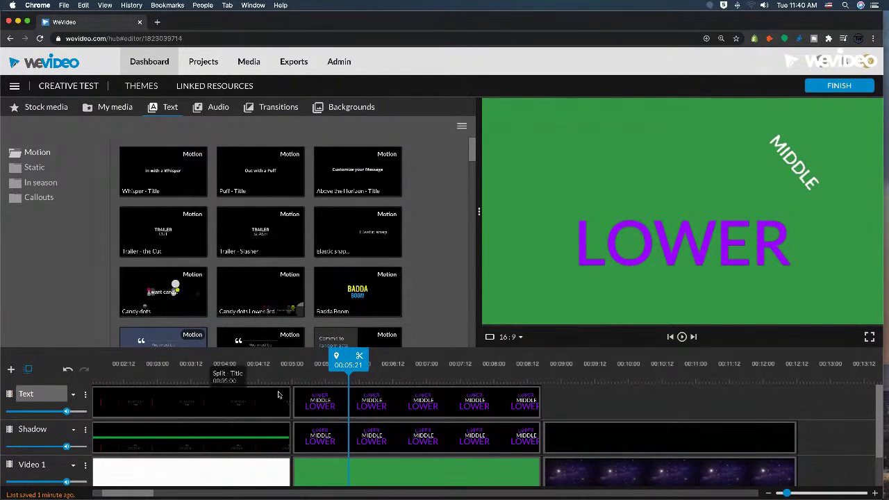
pyautogui.press('Return')
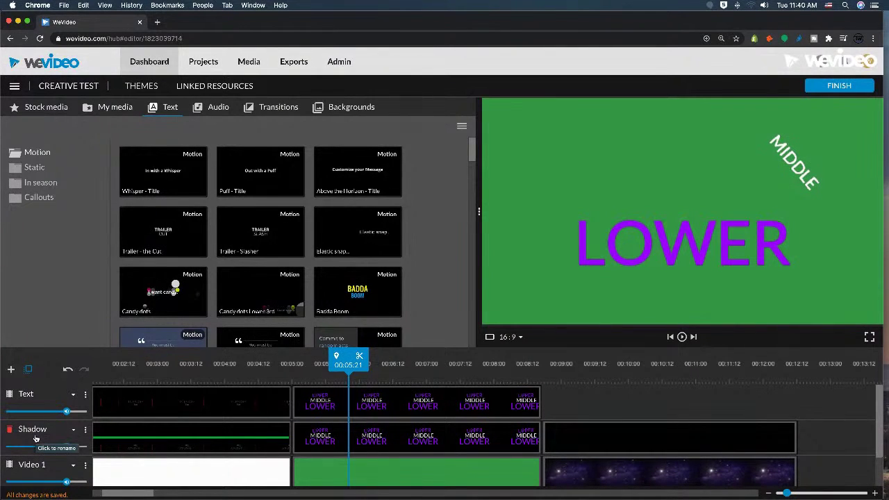
# Step: Preview several points of the Split title, and play the Bouncy stack section with its copy on the Shadow track
pyautogui.click(171, 370)
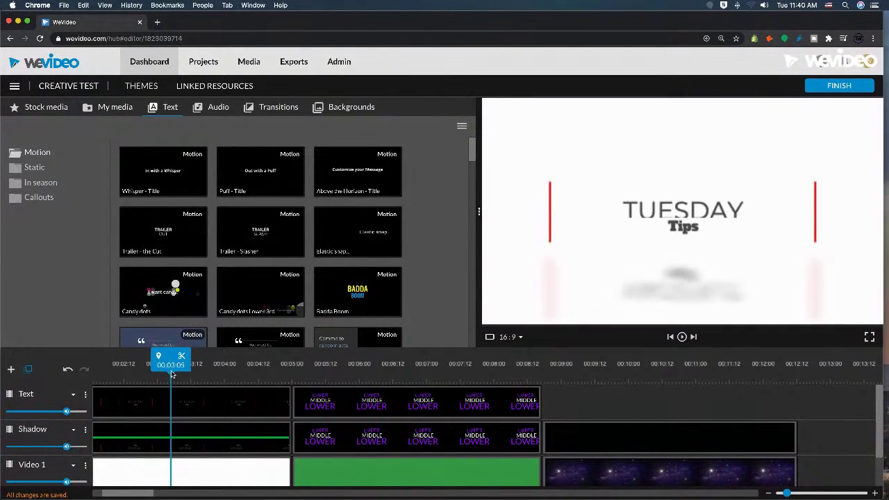
pyautogui.click(237, 375)
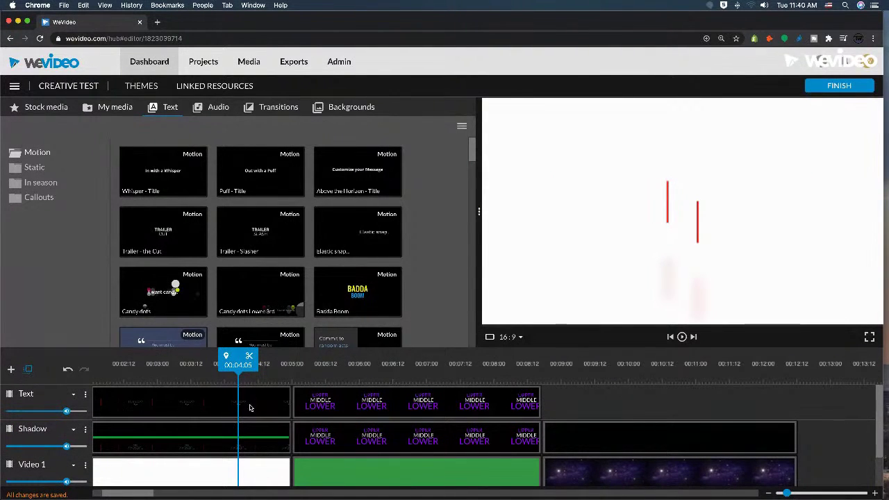
pyautogui.click(405, 366)
pyautogui.press('space')
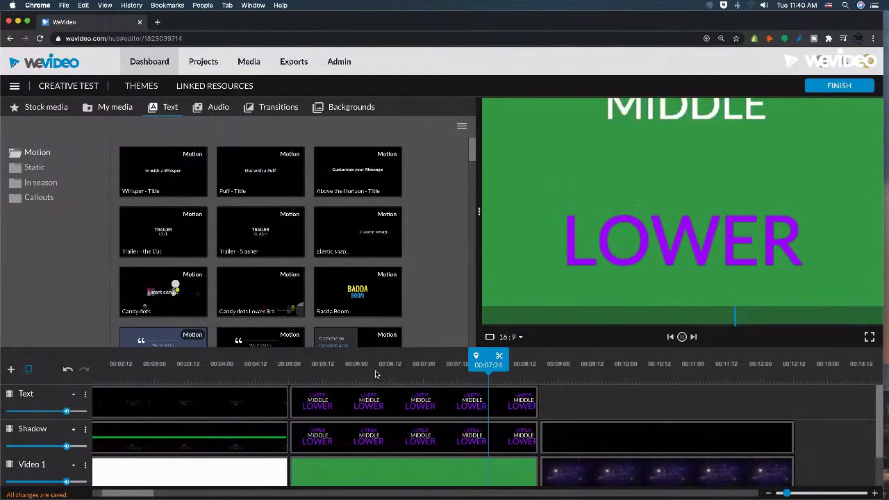
pyautogui.click(318, 366)
pyautogui.press('space')
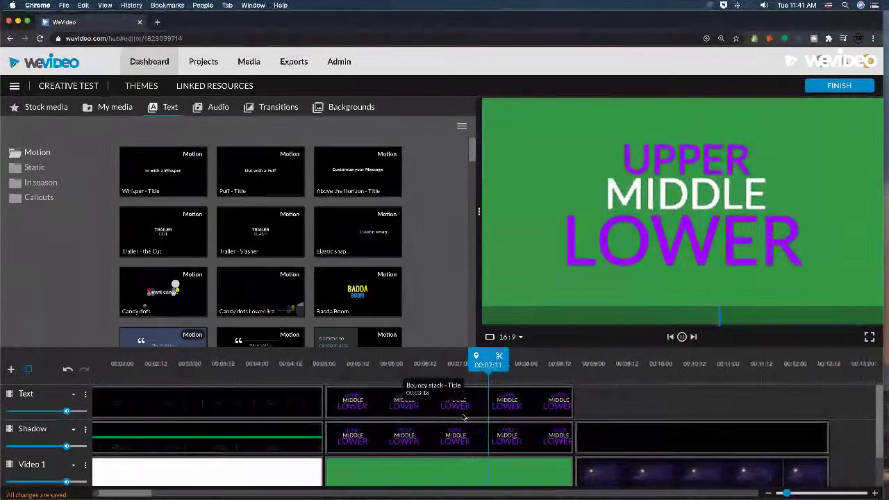
pyautogui.press('space')
# Step: Examine the properties of the Bouncy stack copy on the Shadow track and leave them without saving
pyautogui.click(383, 366)
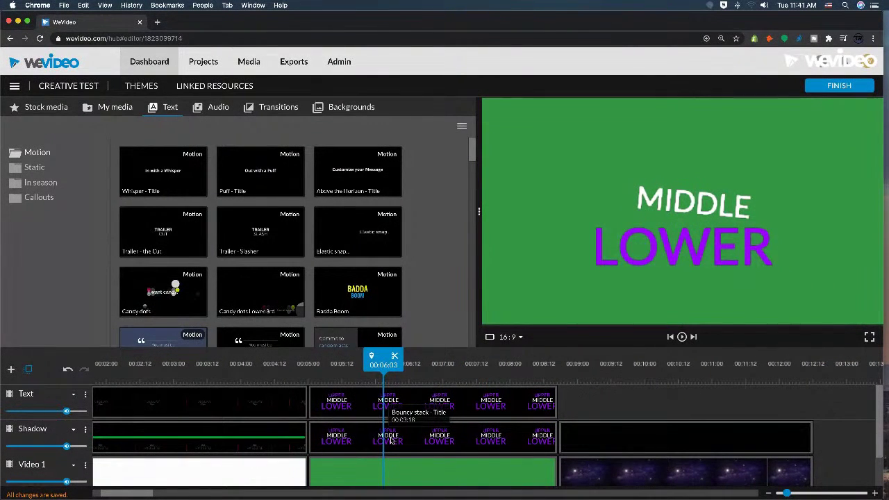
pyautogui.doubleClick(391, 440)
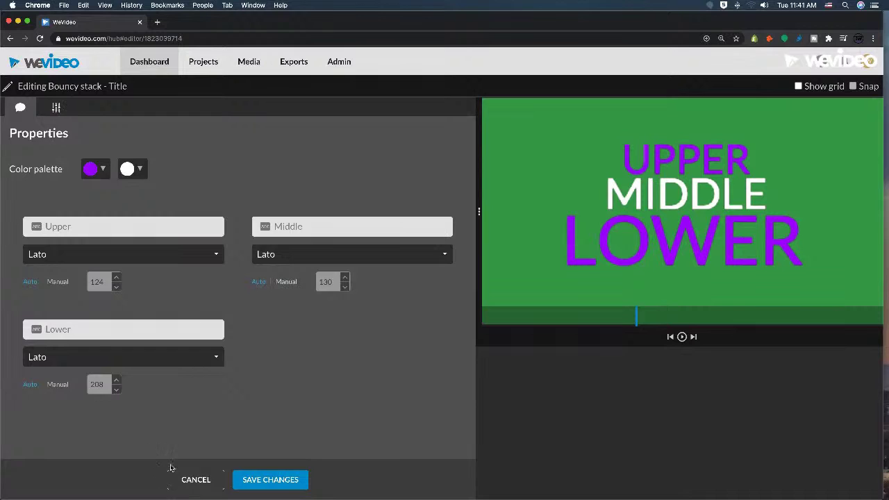
pyautogui.click(193, 479)
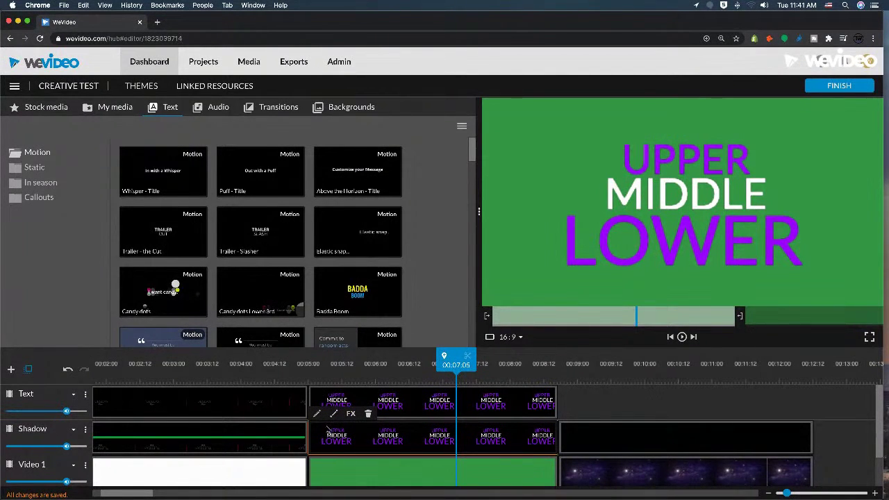
# Step: Offset the Bouncy stack copy on the Shadow track to x -499, y -275, using the grid during placement and hiding it again
pyautogui.click(316, 414)
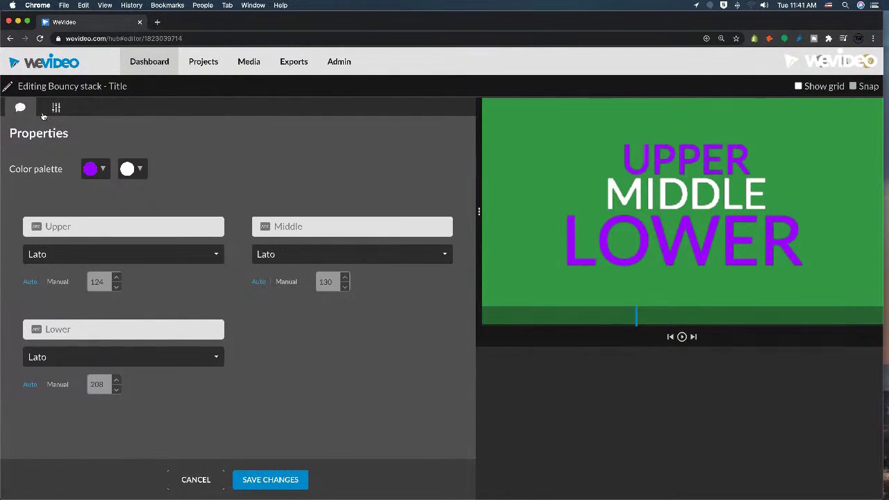
pyautogui.click(56, 110)
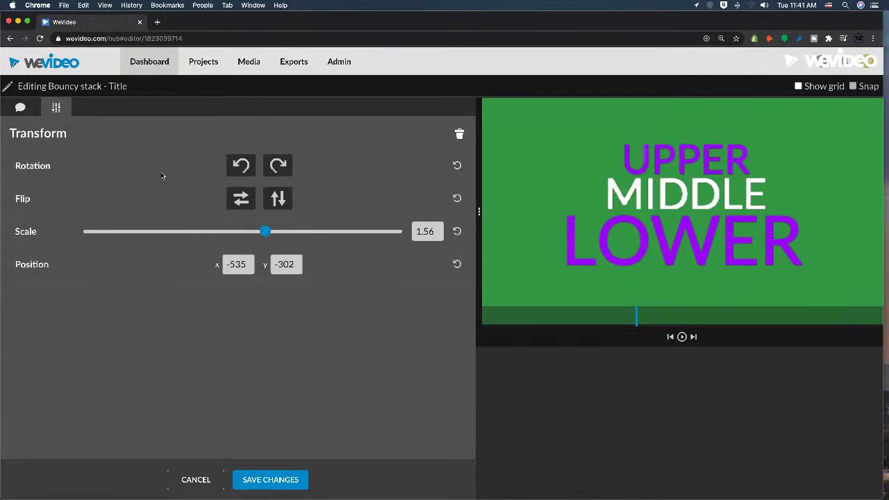
pyautogui.click(799, 87)
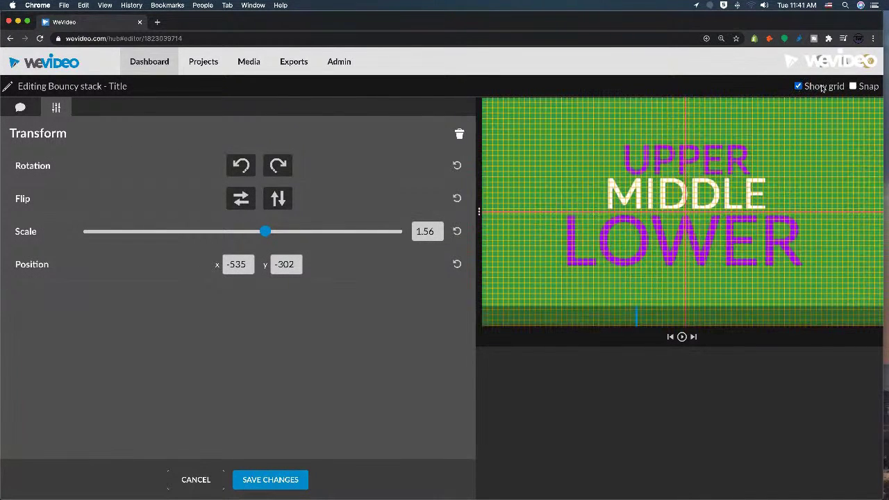
pyautogui.moveTo(715, 220); pyautogui.dragTo(714, 235)
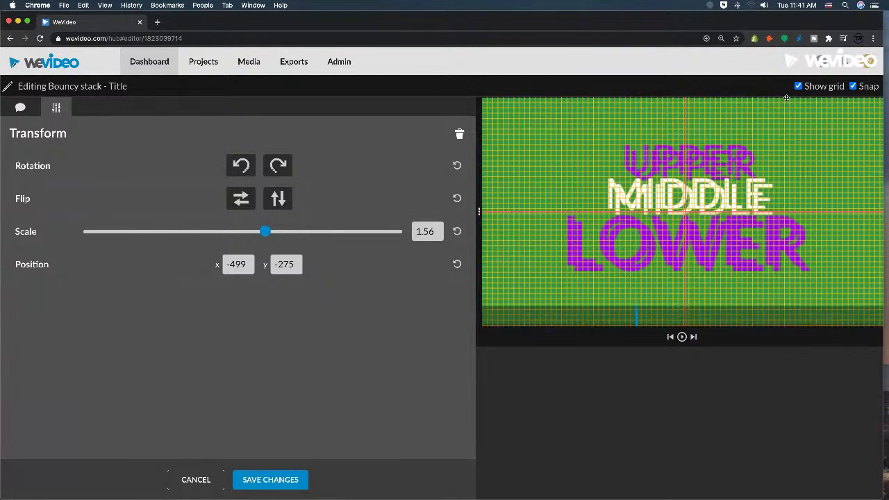
pyautogui.click(798, 87)
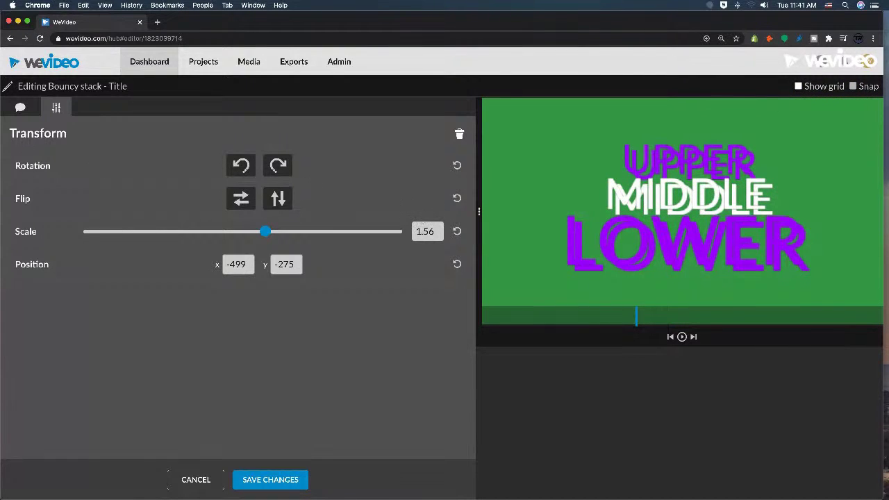
# Step: Set both palette colors of the Bouncy stack copy on the Shadow track to black and save the changes
pyautogui.click(20, 109)
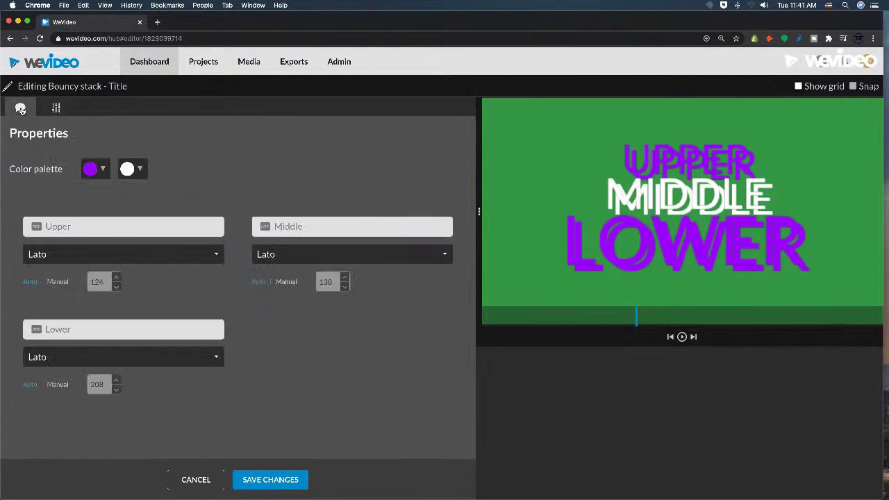
pyautogui.click(100, 171)
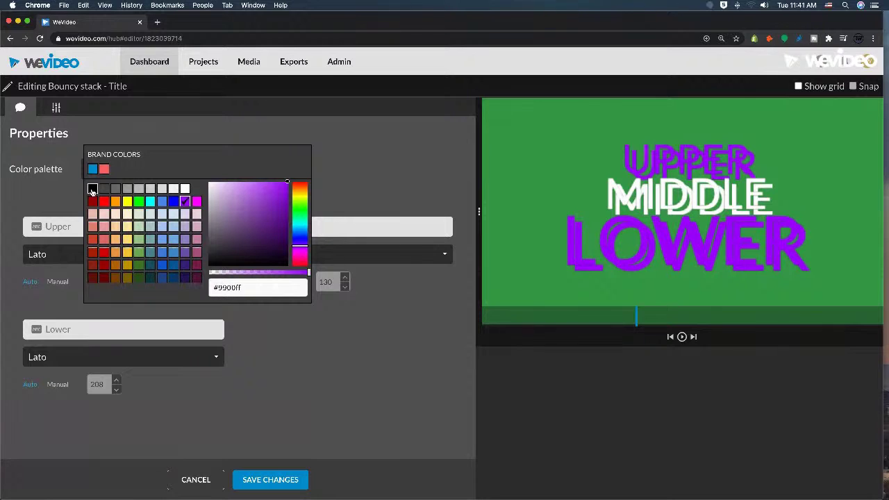
pyautogui.click(92, 190)
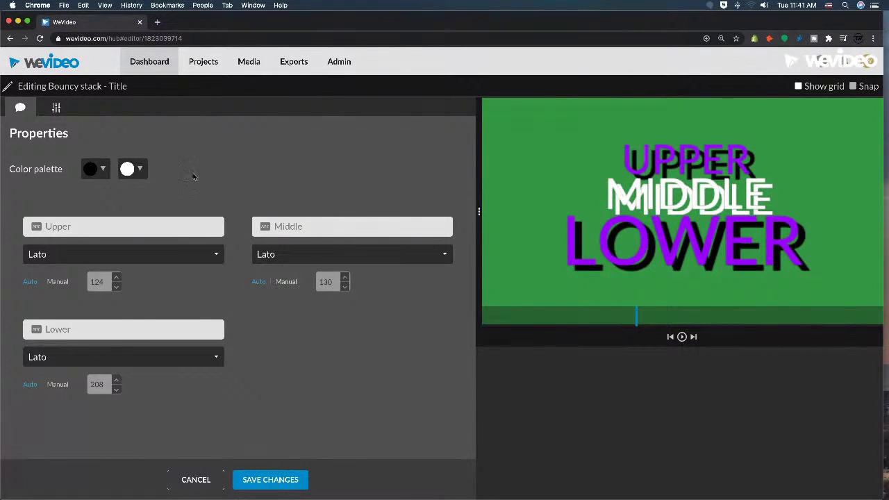
pyautogui.click(132, 170)
pyautogui.click(134, 193)
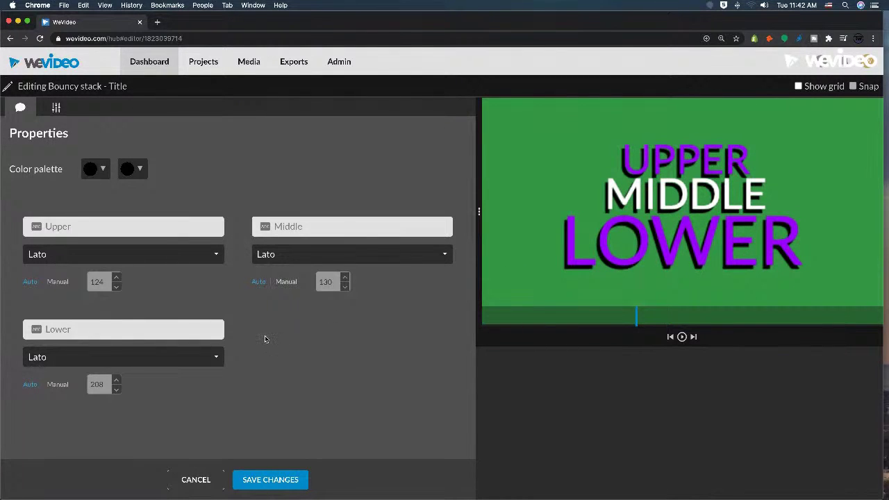
pyautogui.click(295, 481)
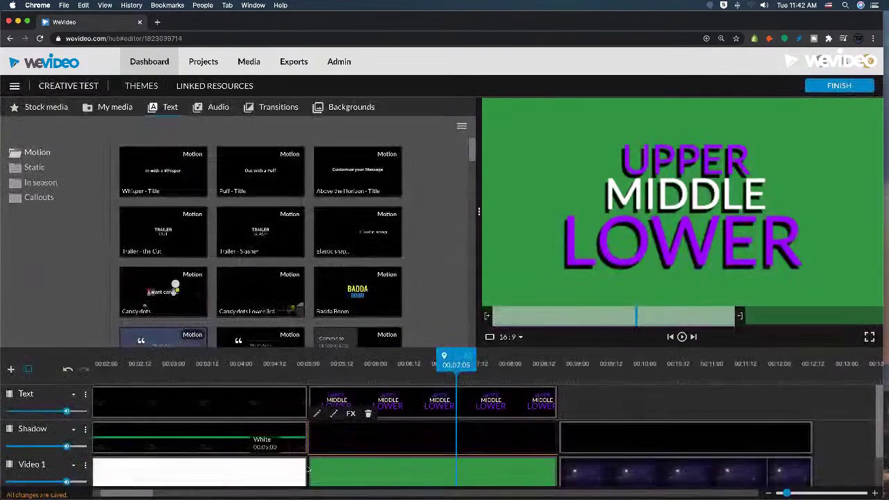
# Step: Play the Bouncy stack section from its start to check the black shadow
pyautogui.moveTo(370, 374)
pyautogui.mouseDown()
pyautogui.moveTo(336, 370)
pyautogui.moveTo(373, 375)
pyautogui.mouseUp()
pyautogui.press('space')
pyautogui.press('space')
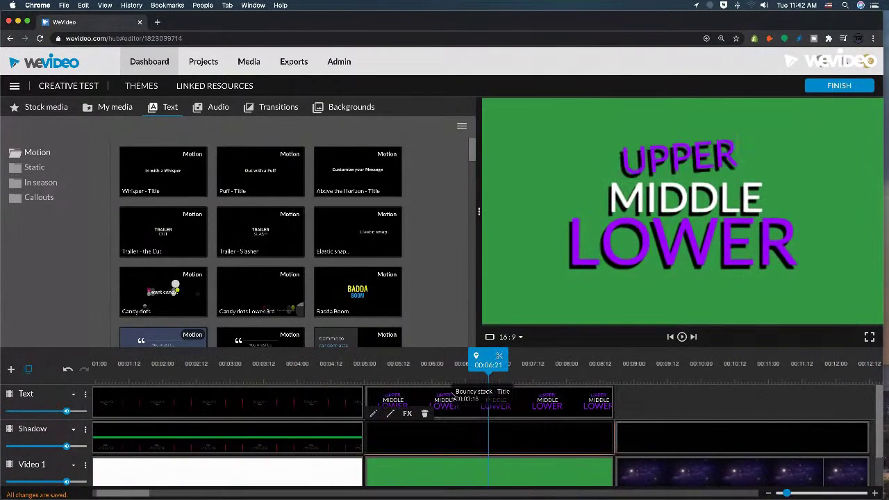
# Step: Lower the opacity of the Bouncy stack copy on the Shadow track to about 56%, with its end point matching its start
pyautogui.click(391, 414)
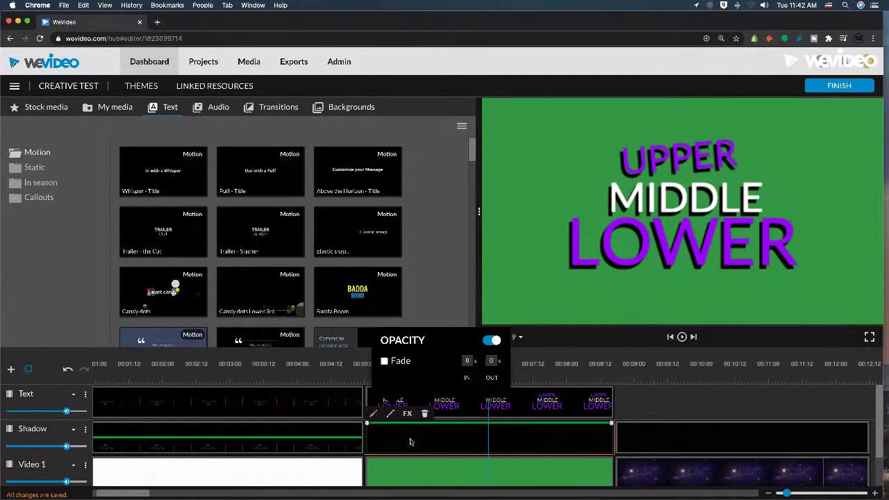
pyautogui.moveTo(368, 424); pyautogui.dragTo(363, 439)
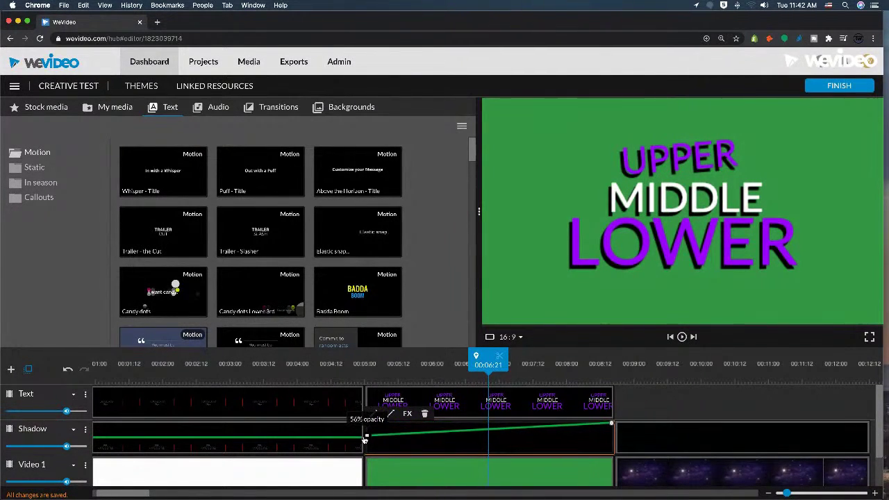
pyautogui.moveTo(611, 424); pyautogui.dragTo(614, 435)
# Step: Replay the Bouncy stack section from several points to check the semi-transparent shadow
pyautogui.press('space')
pyautogui.press('space')
pyautogui.click(366, 373)
pyautogui.press('space')
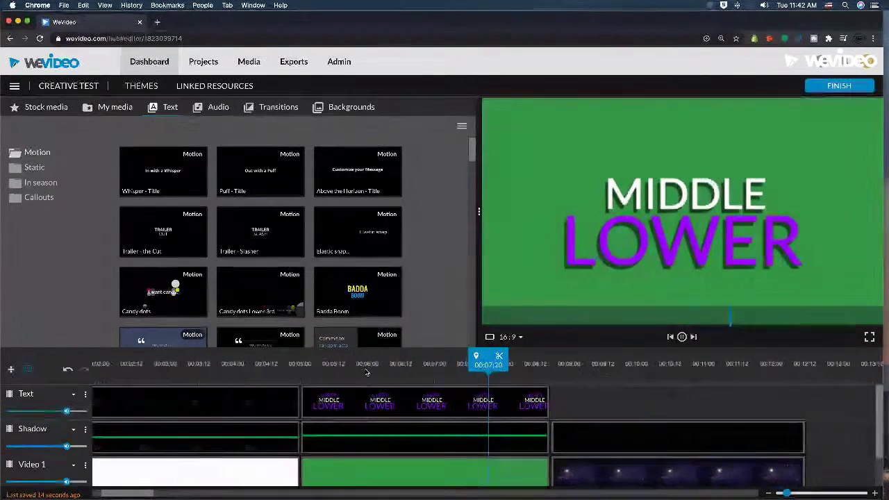
pyautogui.press('space')
pyautogui.moveTo(359, 365); pyautogui.dragTo(320, 370)
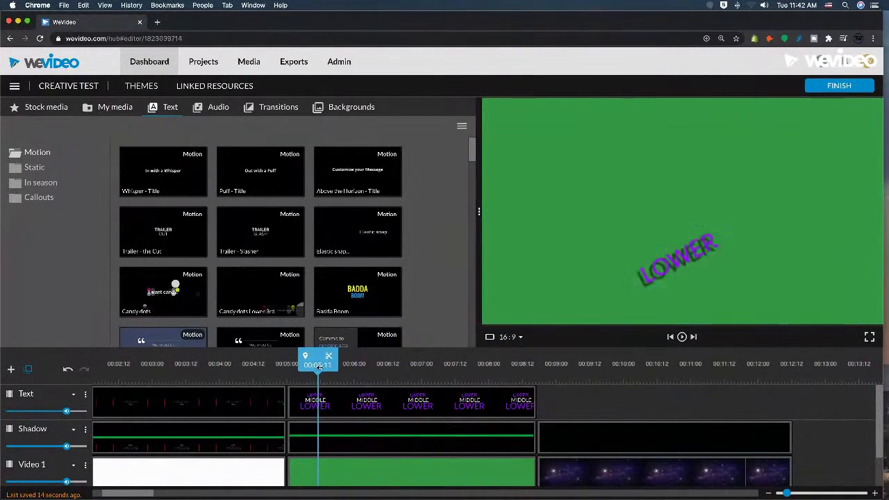
pyautogui.press('space')
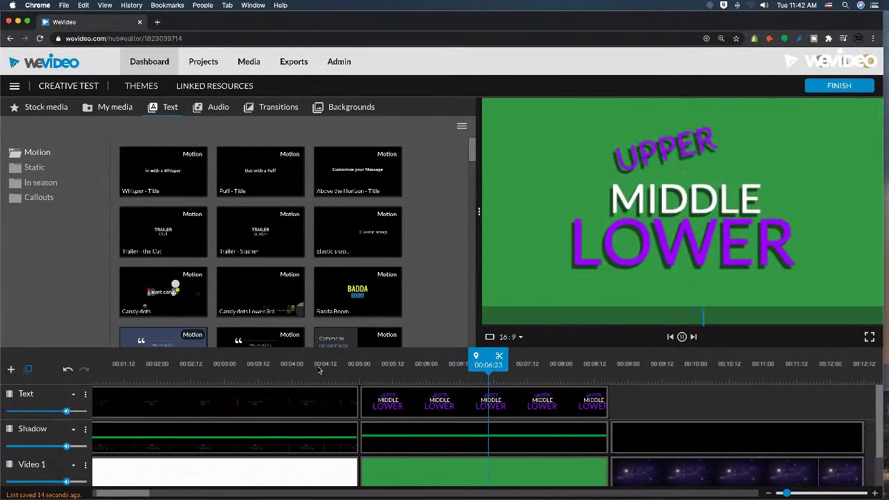
pyautogui.moveTo(319, 370); pyautogui.dragTo(292, 372)
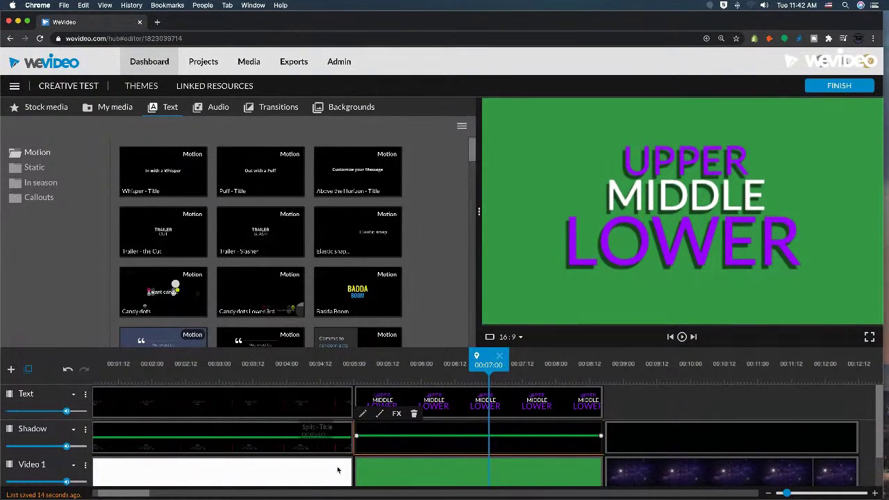
# Step: Delete the green background clip beneath the Bouncy stack title on the Video 1 track
pyautogui.scroll(-1, 399, 460)
pyautogui.click(424, 459)
pyautogui.press('Delete')
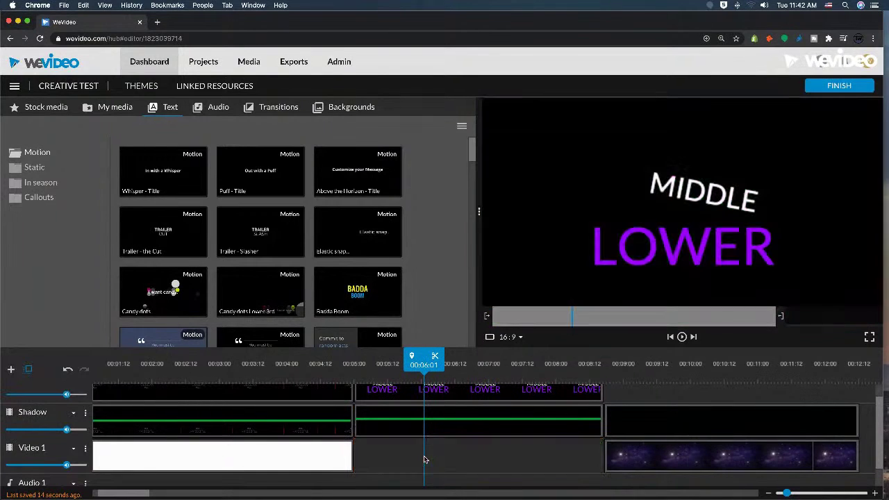
# Step: Fill the gap on the Video 1 track beneath the Bouncy stack title with the Shooting Stars Timelapse stock clip
pyautogui.click(41, 109)
pyautogui.scroll(-10, 264, 233)
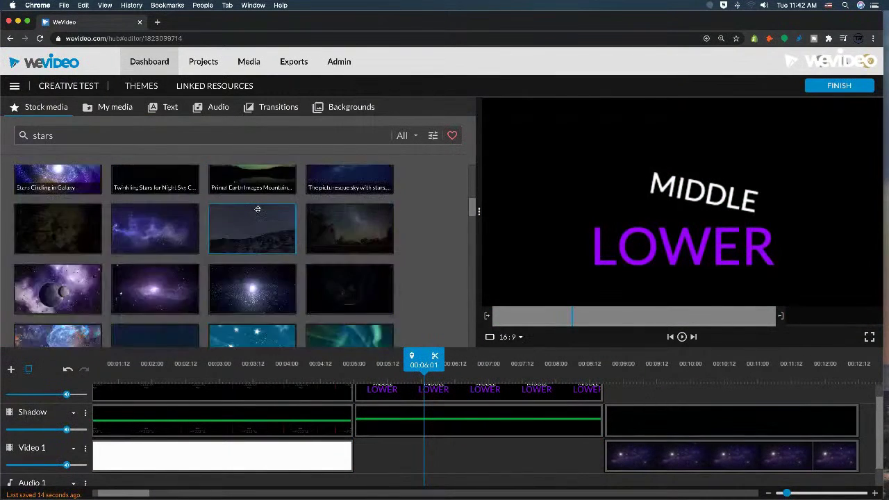
pyautogui.scroll(5, 257, 209)
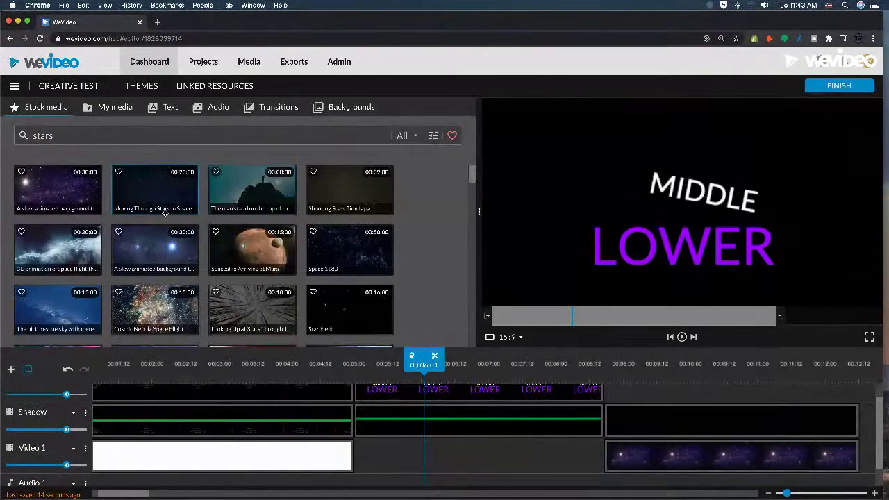
pyautogui.moveTo(366, 187); pyautogui.dragTo(373, 453)
pyautogui.click(380, 458)
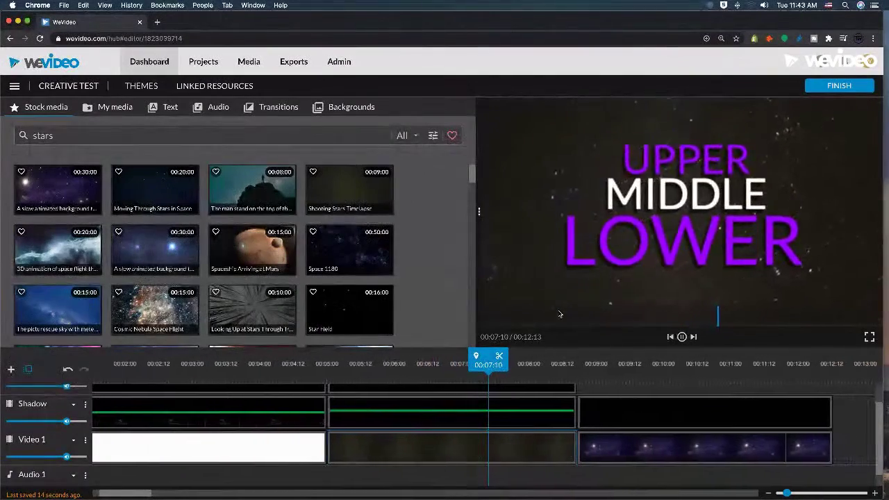
# Step: Delete the Shooting Stars Timelapse clip from the Video 1 track and play the title over the empty background
pyautogui.moveTo(389, 363); pyautogui.dragTo(272, 364)
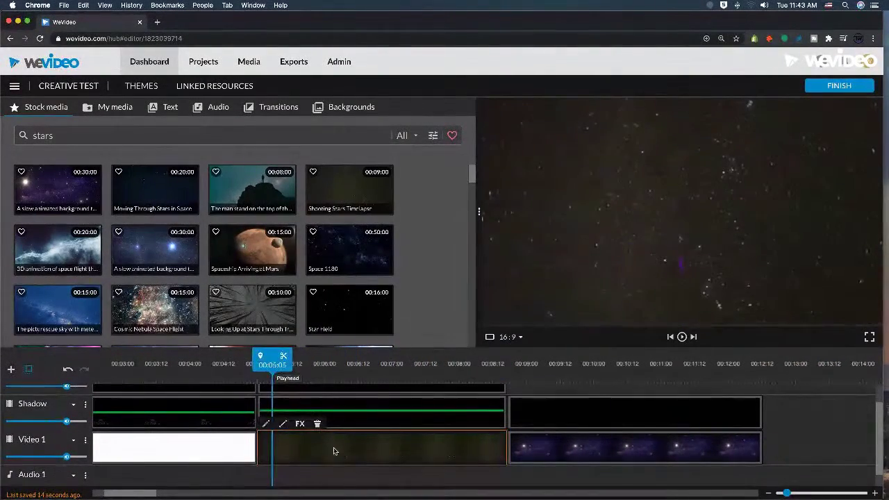
pyautogui.click(368, 448)
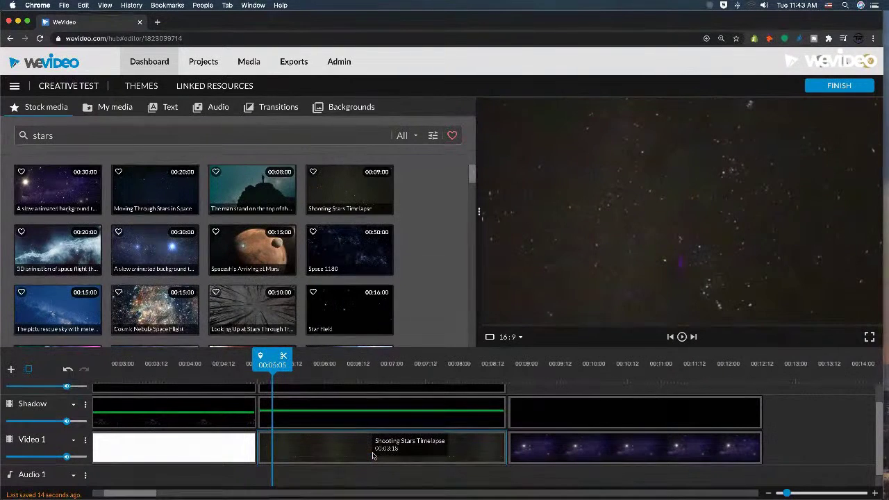
pyautogui.press('Delete')
pyautogui.press('space')
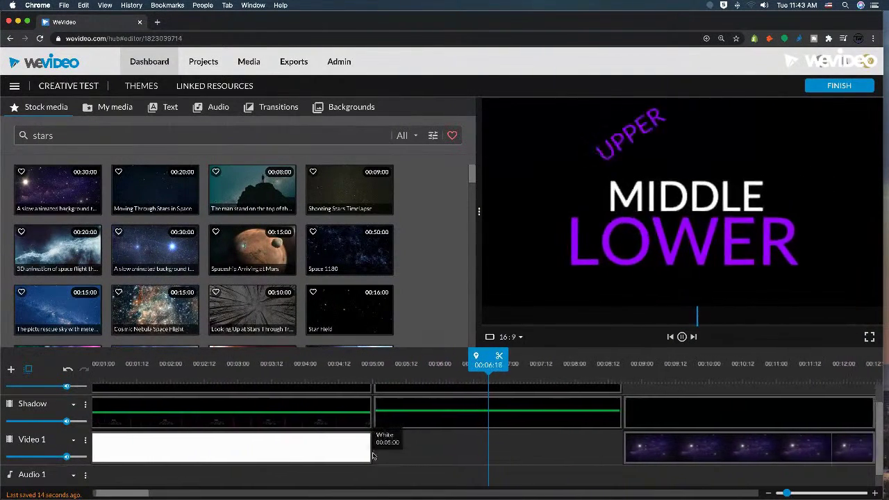
pyautogui.press('space')
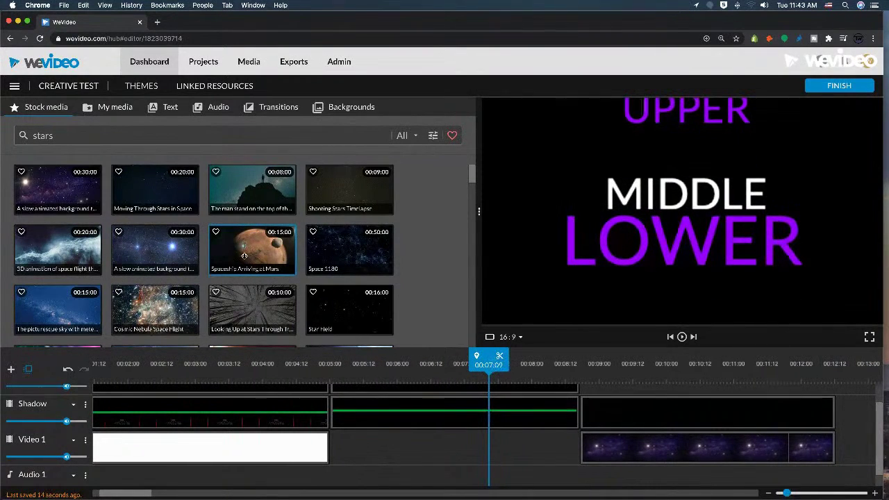
# Step: Fill the gap beneath the Bouncy stack title on the Video 1 track with the Alien exoplanet stock clip
pyautogui.scroll(-3, 244, 257)
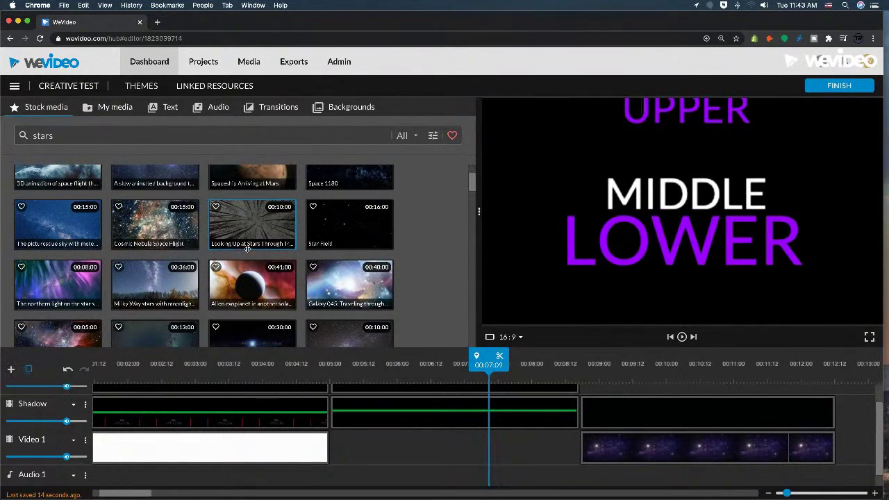
pyautogui.click(247, 248)
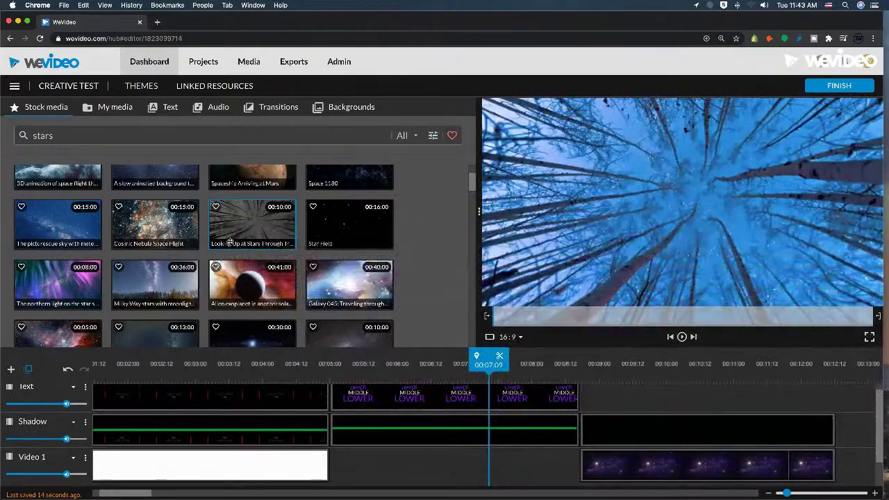
pyautogui.moveTo(252, 284); pyautogui.dragTo(377, 431)
pyautogui.moveTo(352, 466); pyautogui.dragTo(352, 466)
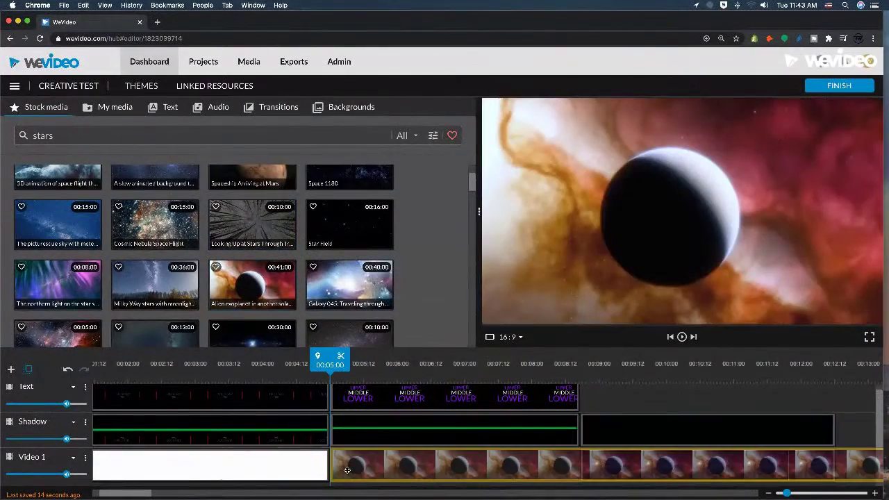
pyautogui.click(373, 462)
# Step: Play the title over the Alien exoplanet background and delete that clip from the Video 1 track
pyautogui.press('space')
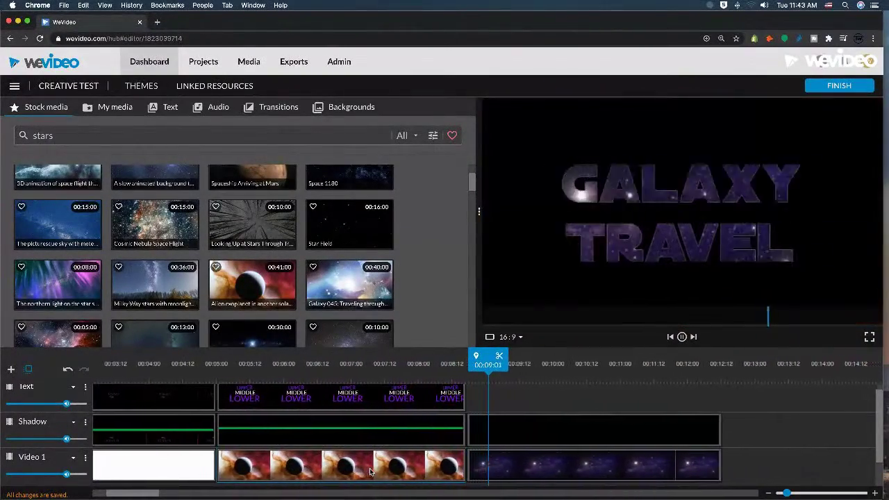
pyautogui.press('space')
pyautogui.moveTo(341, 472)
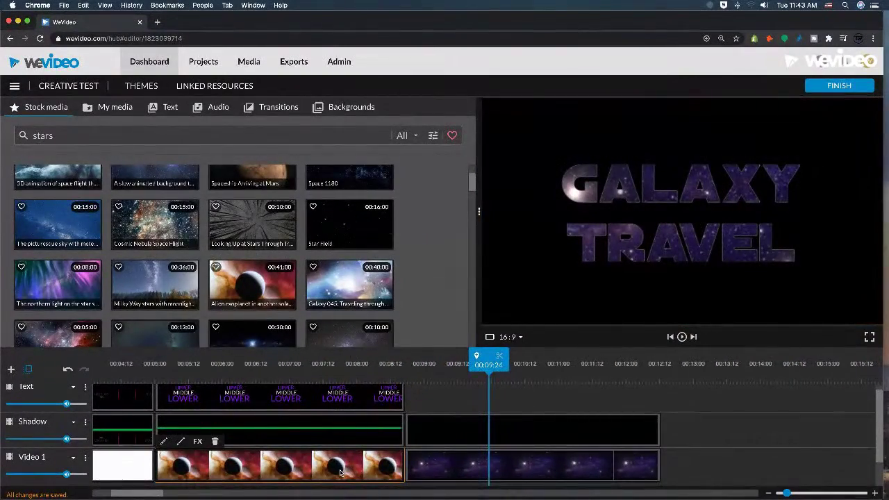
pyautogui.press('Delete')
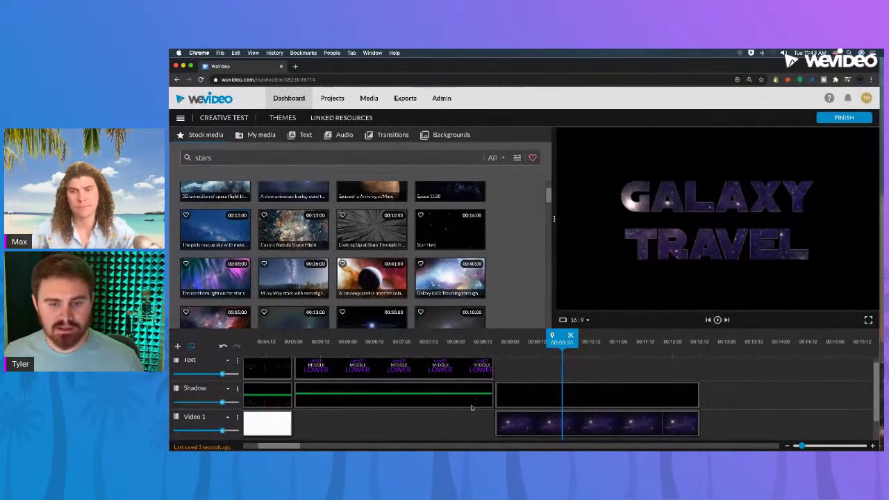
# Step: Play the Galaxy Travel title section and return the playhead to the middle of the title
pyautogui.click(511, 347)
pyautogui.press('space')
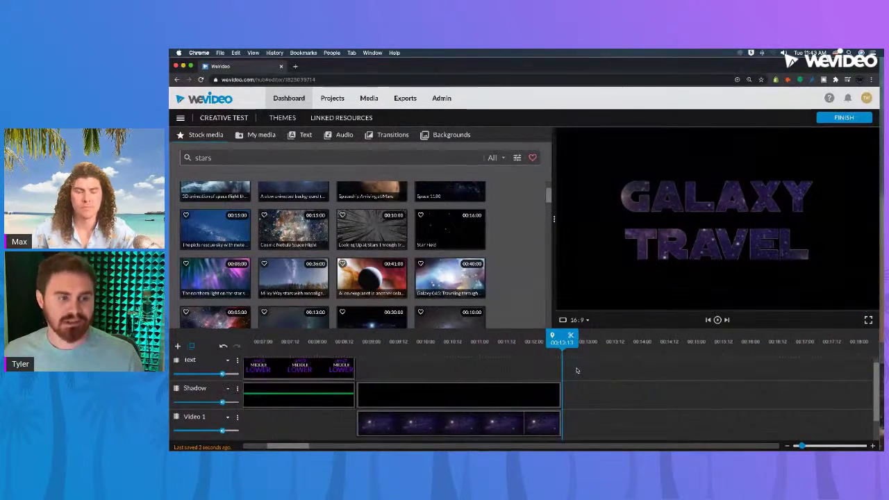
pyautogui.press('space')
pyautogui.click(761, 340)
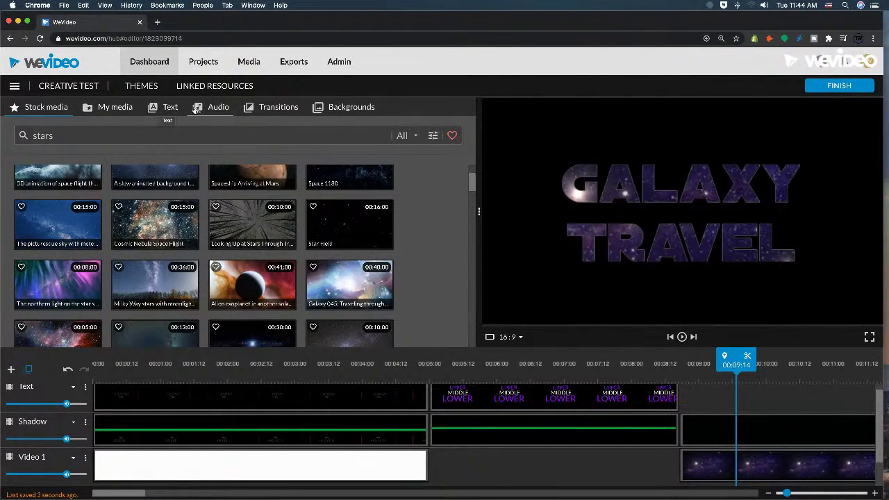
# Step: Exit the editor to the dashboard, saving the project
pyautogui.click(162, 63)
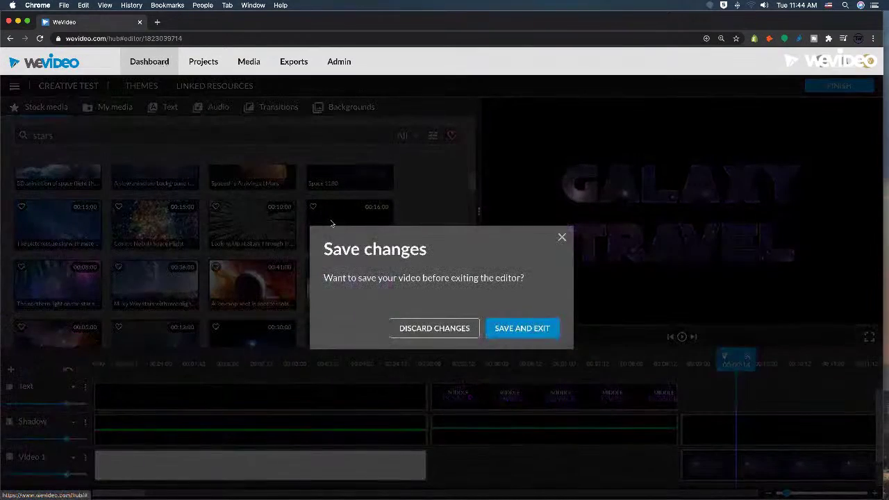
pyautogui.click(515, 327)
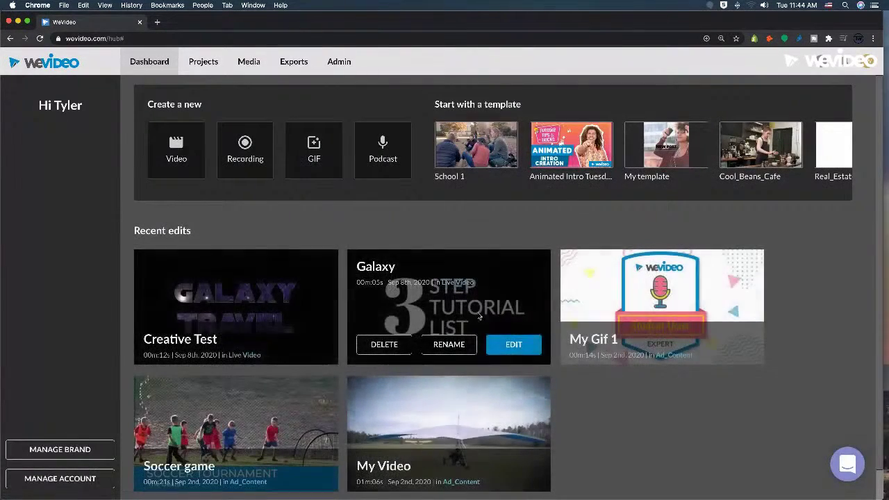
# Step: Open the Galaxy edit, fit its title clip in the timeline view, and play the 3 Step Tutorial List title from near the start
pyautogui.click(511, 344)
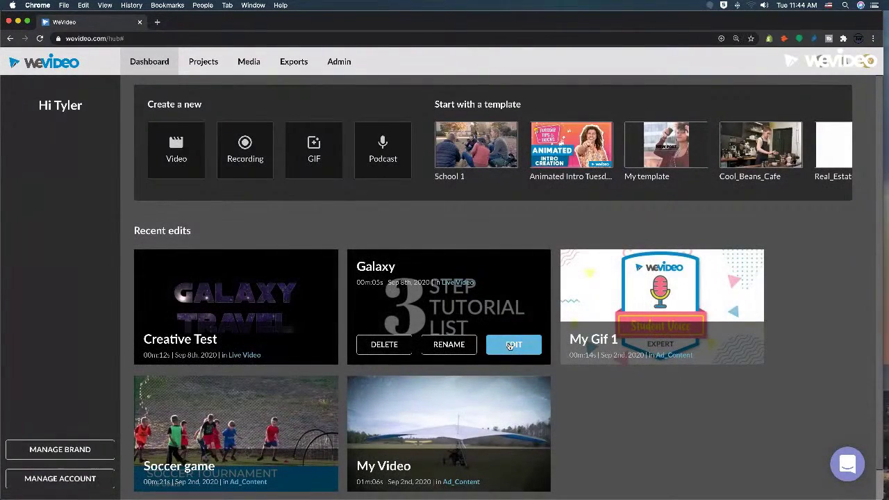
pyautogui.press('space')
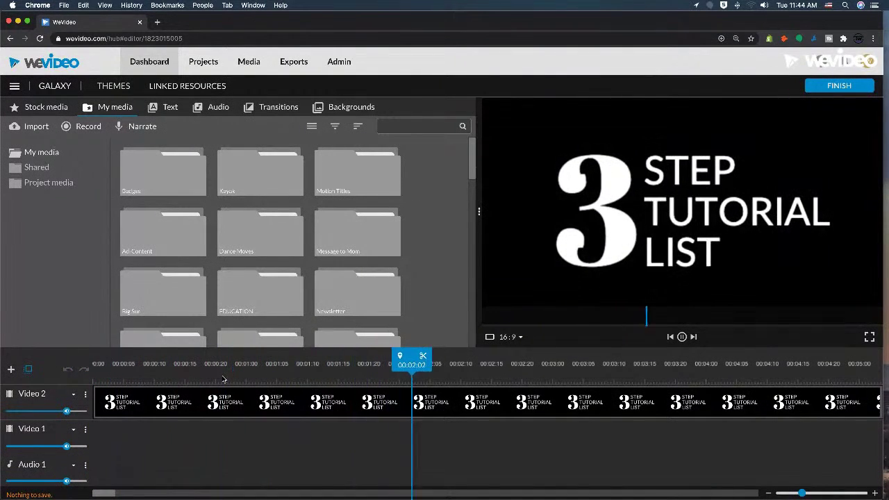
pyautogui.press('space')
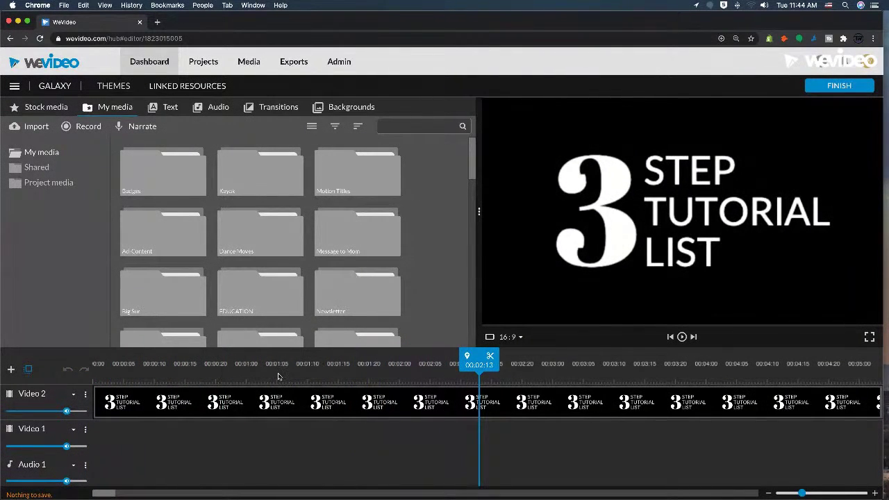
pyautogui.click(245, 375)
pyautogui.moveTo(802, 492); pyautogui.dragTo(798, 493)
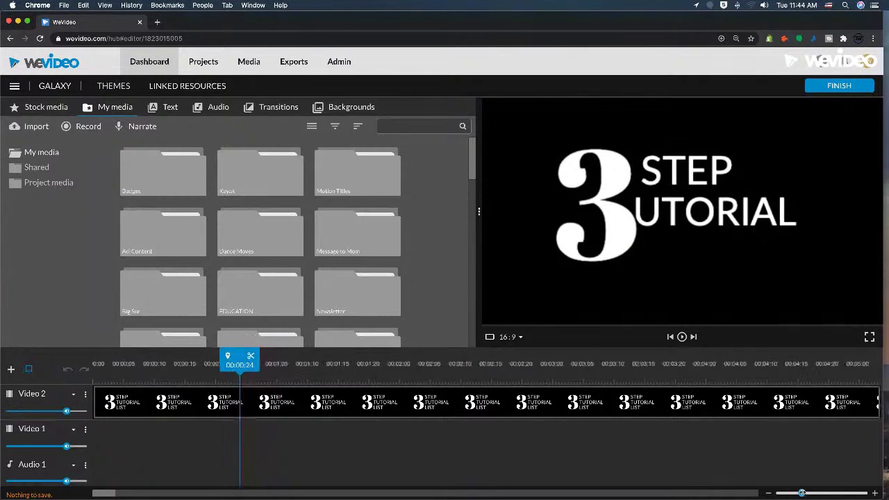
pyautogui.moveTo(217, 362); pyautogui.dragTo(137, 363)
pyautogui.press('space')
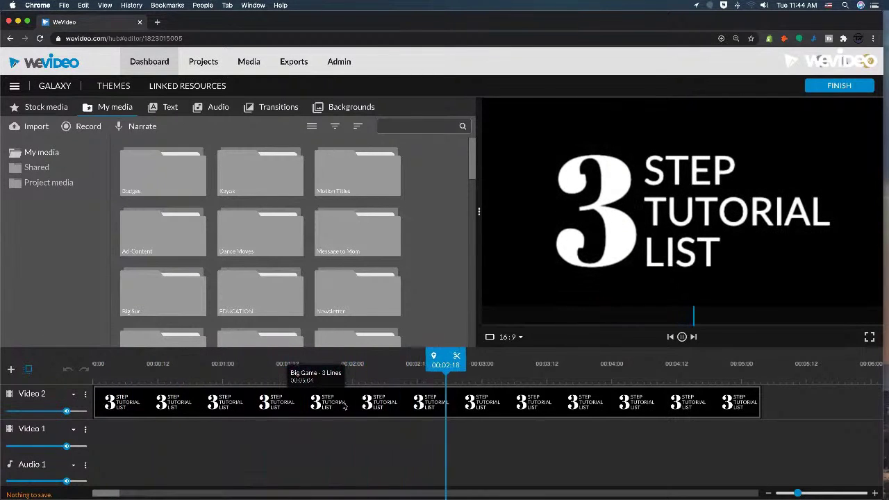
pyautogui.press('space')
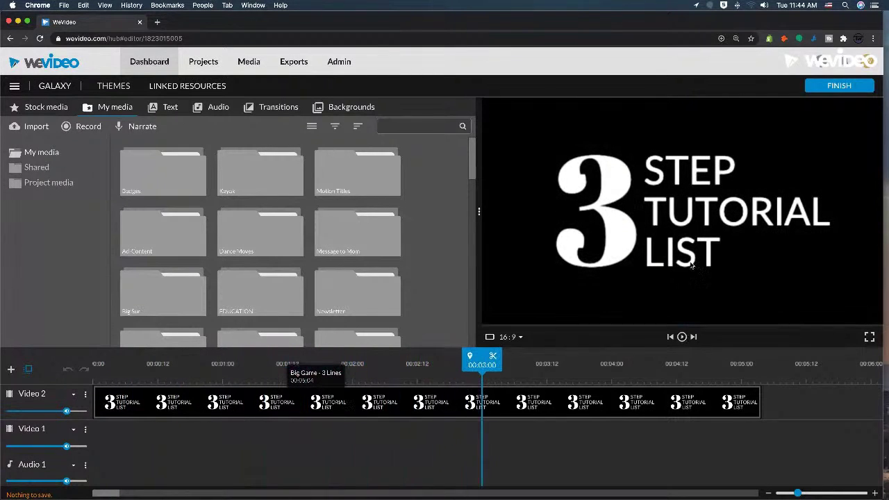
# Step: Export the Galaxy edit as a Full HD 1920x1080 video and return to the dashboard
pyautogui.click(822, 89)
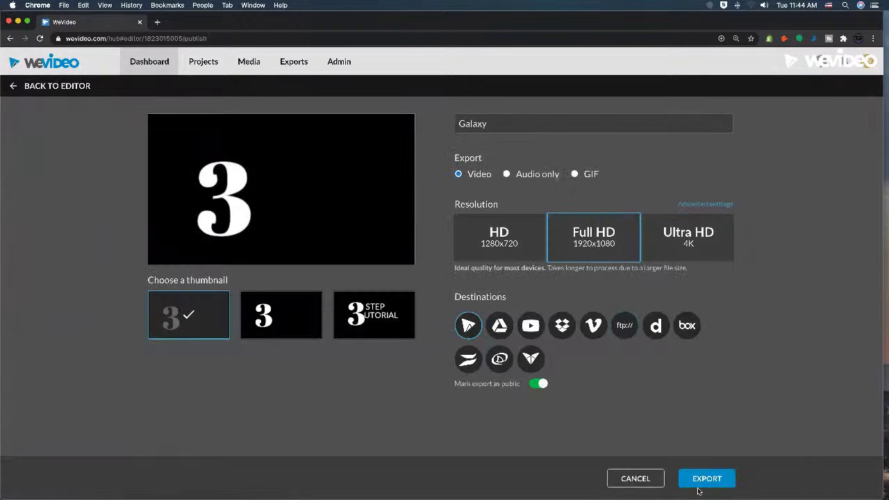
pyautogui.click(719, 478)
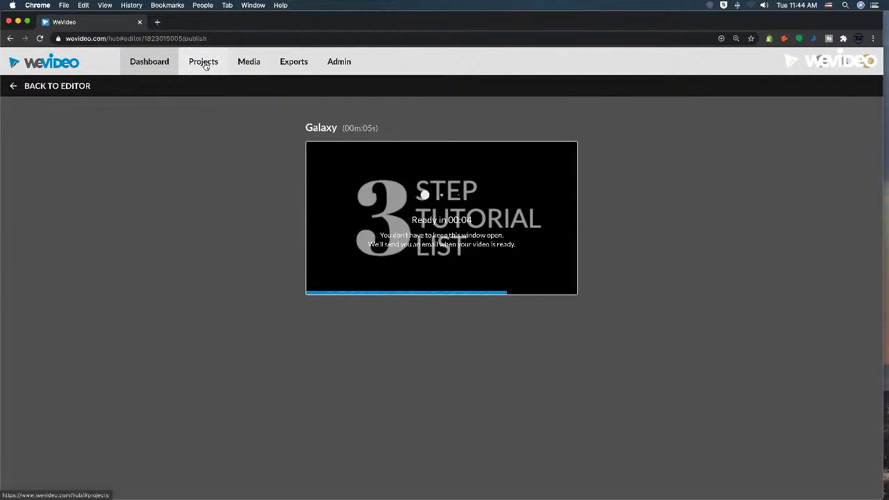
pyautogui.click(204, 63)
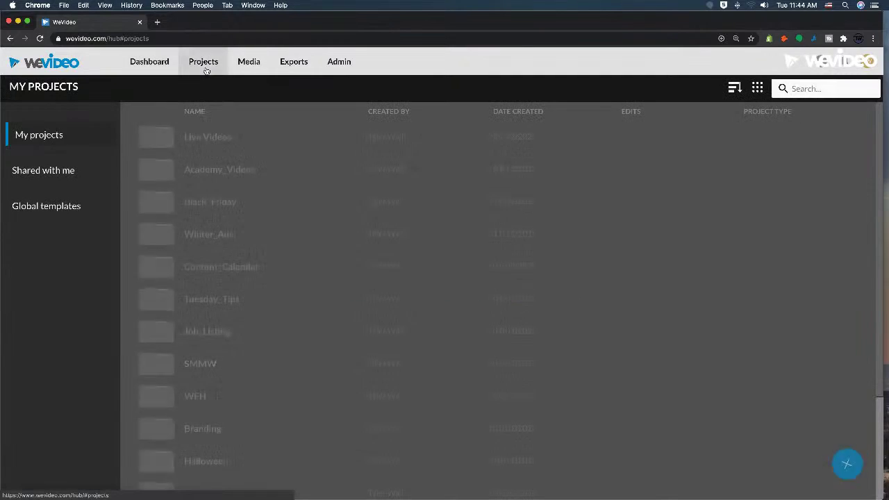
pyautogui.click(165, 62)
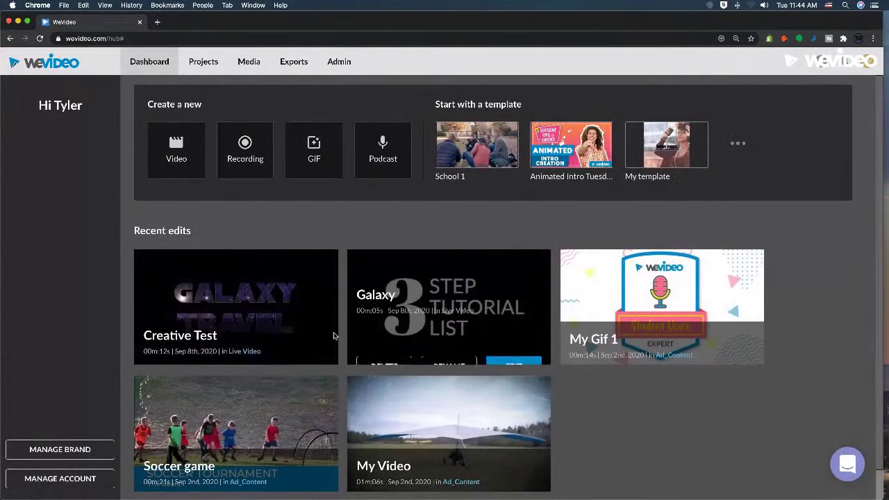
# Step: Open the Creative Test edit and place the playhead at 00:09:16 in the Galaxy Travel title section
pyautogui.click(298, 343)
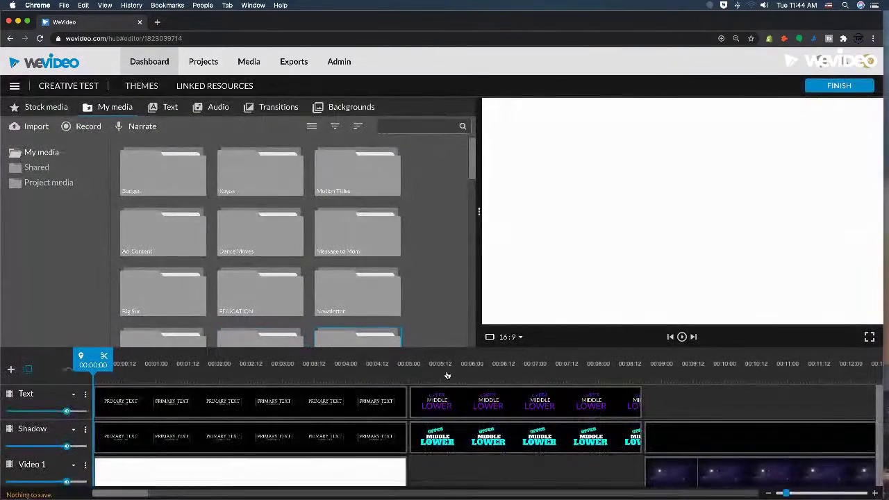
pyautogui.click(701, 379)
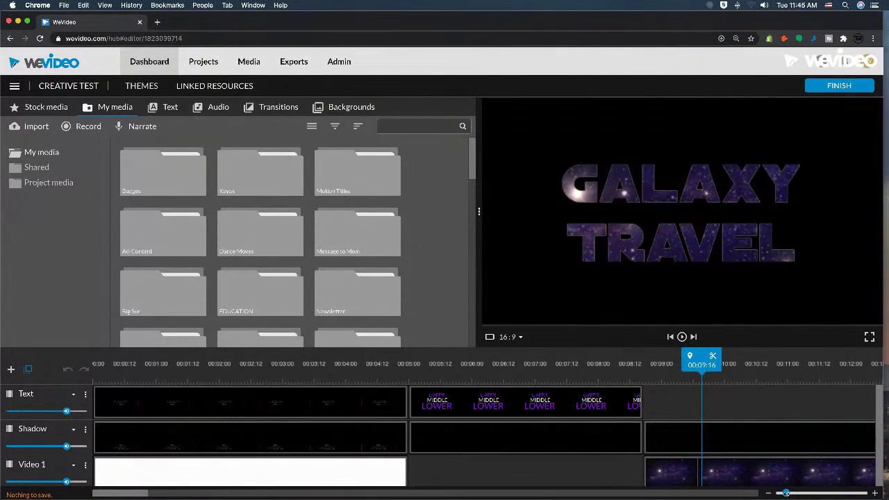
pyautogui.moveTo(785, 492); pyautogui.dragTo(786, 492)
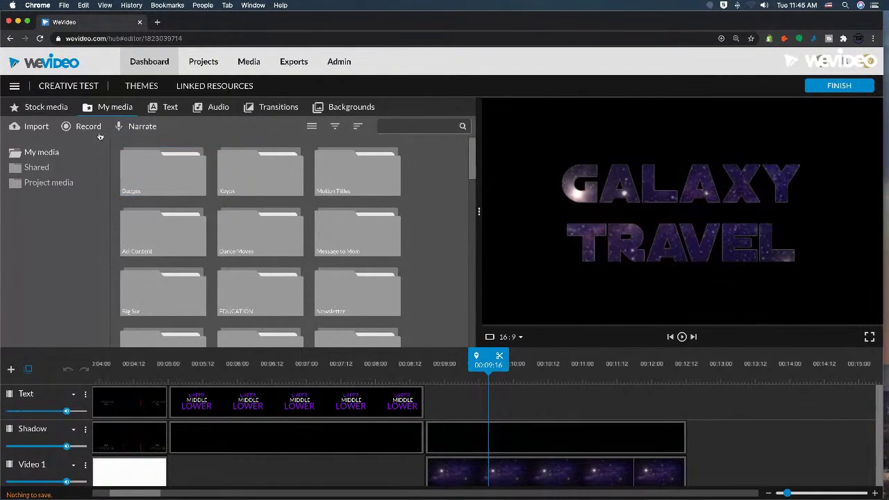
# Step: Open the My exports folder in the personal media library and select the exported Galaxy clip
pyautogui.click(51, 109)
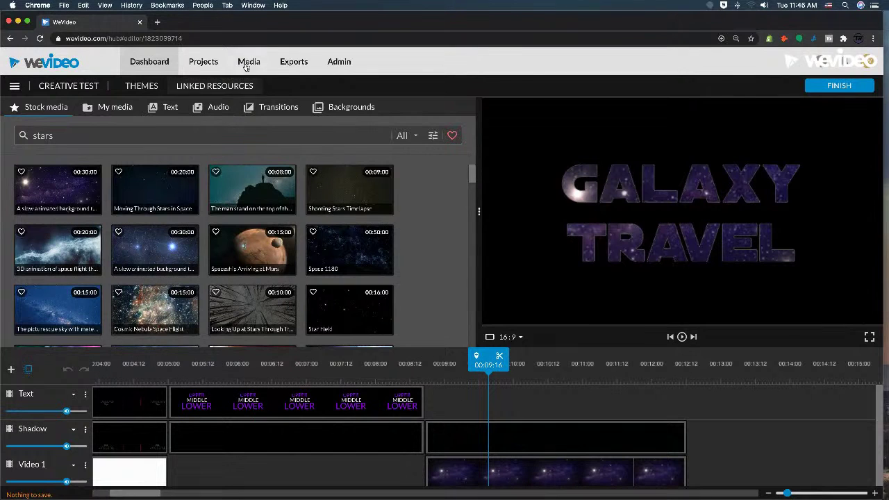
pyautogui.click(103, 115)
pyautogui.scroll(-5, 377, 230)
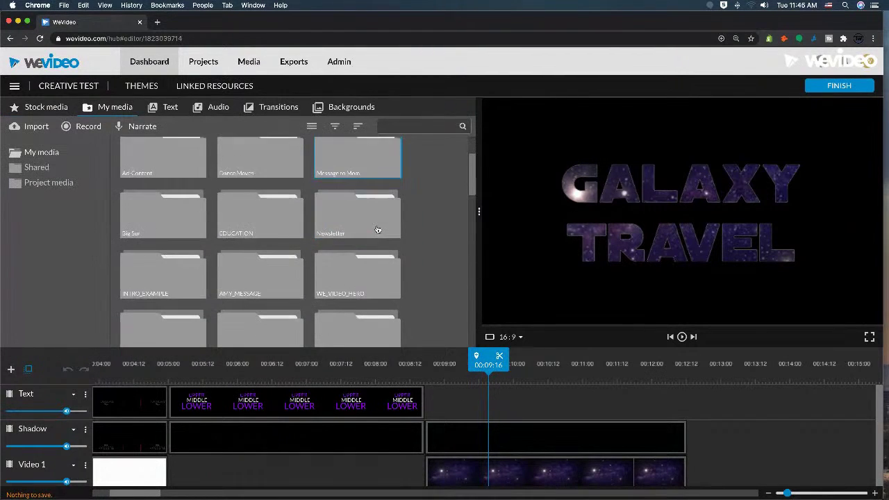
pyautogui.scroll(-5, 377, 229)
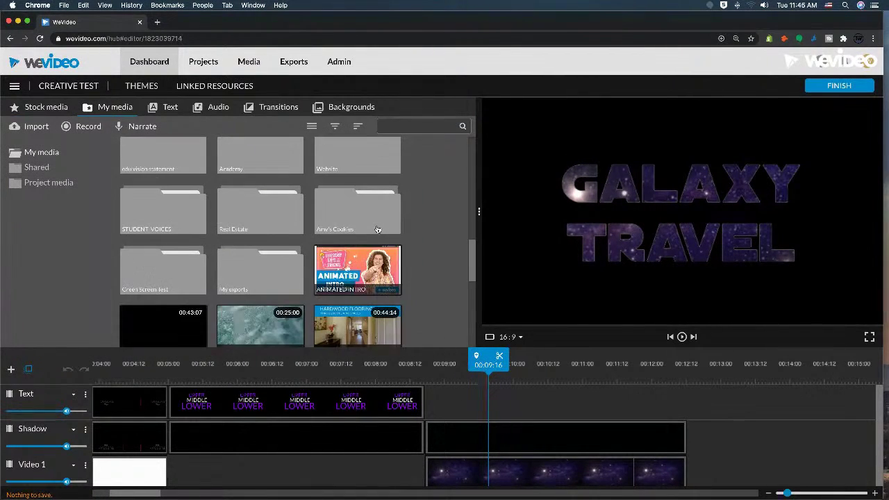
pyautogui.doubleClick(241, 266)
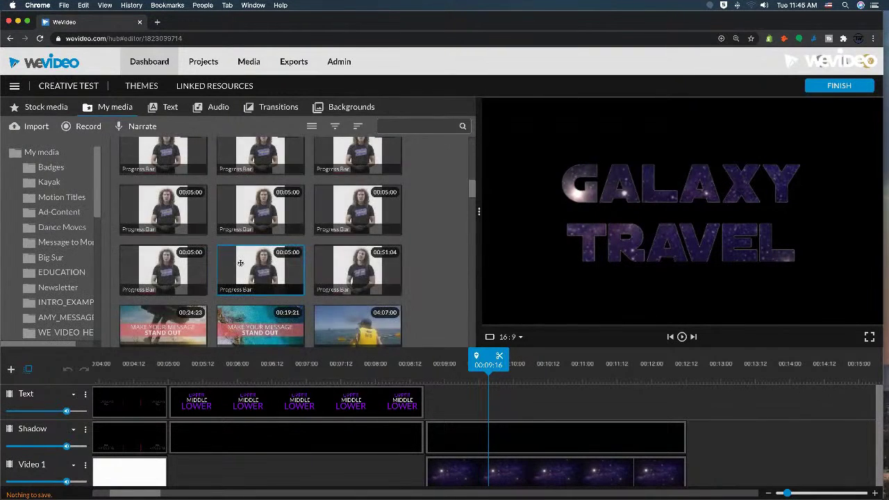
pyautogui.click(275, 165)
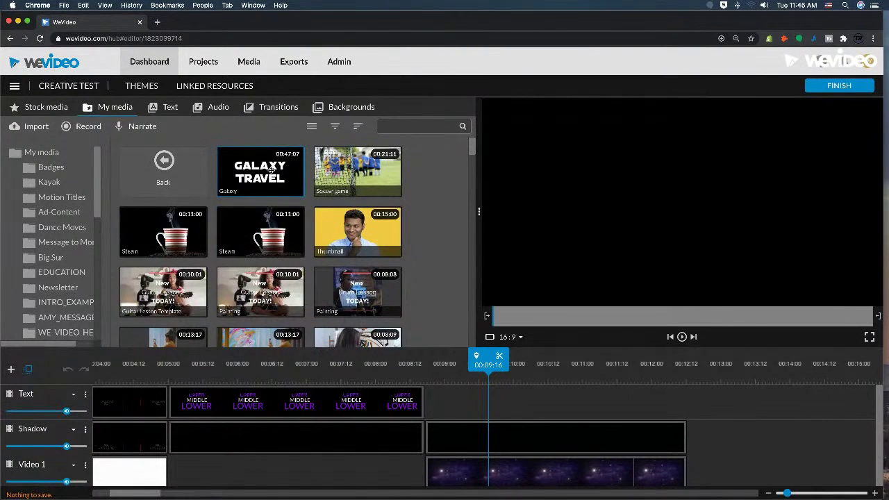
# Step: Replace the title clip above the stars footage on the Shadow track with the exported Galaxy clip
pyautogui.moveTo(262, 175); pyautogui.dragTo(528, 434)
pyautogui.press('Delete')
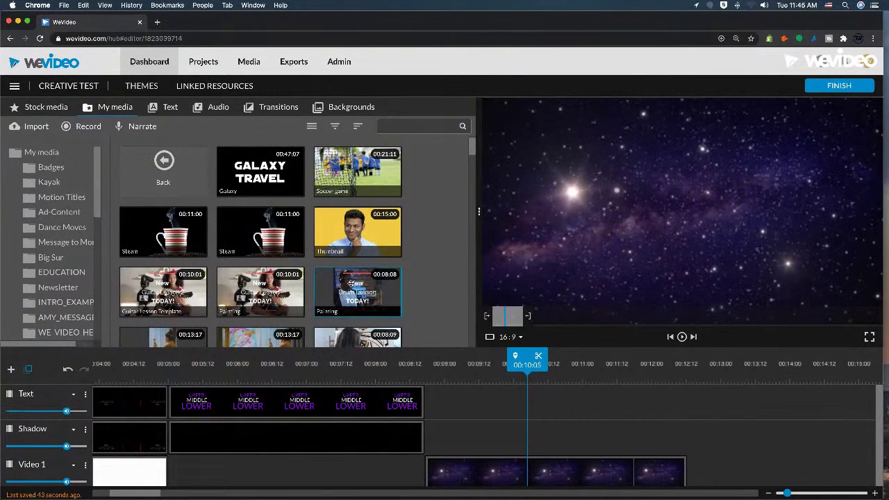
pyautogui.click(273, 171)
pyautogui.moveTo(273, 172); pyautogui.dragTo(485, 435)
# Step: Split the Galaxy clip at 00:12:14, delete the remainder, and trim its end to match the stars footage
pyautogui.click(690, 367)
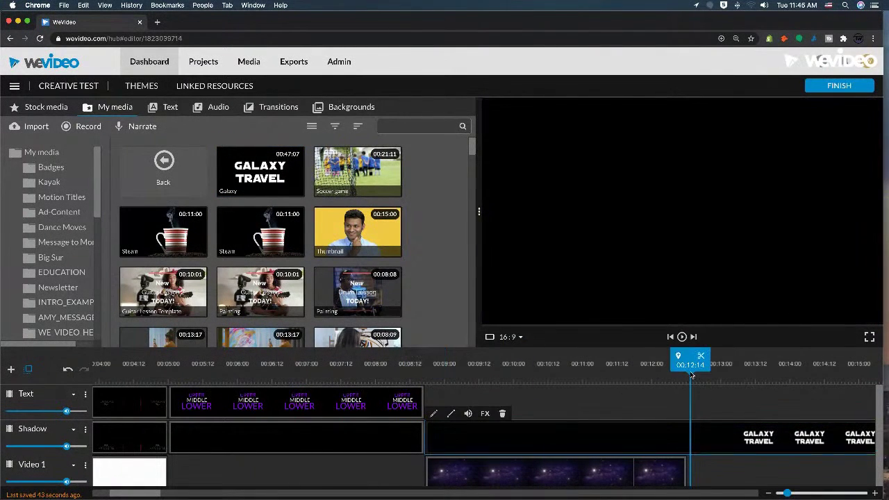
pyautogui.click(701, 357)
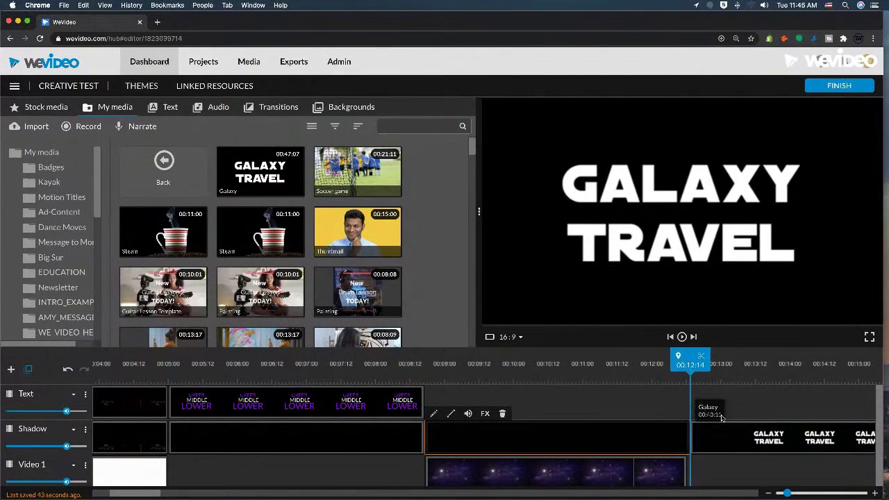
pyautogui.click(723, 434)
pyautogui.press('Delete')
pyautogui.click(681, 436)
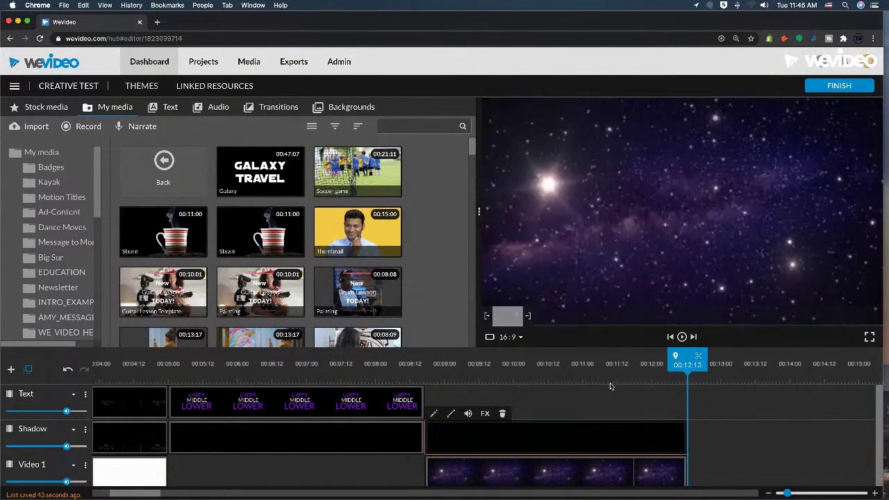
# Step: Apply Color Keying to the Galaxy clip, removing the white of the letters (fffeff), and save the changes
pyautogui.click(564, 378)
pyautogui.click(521, 378)
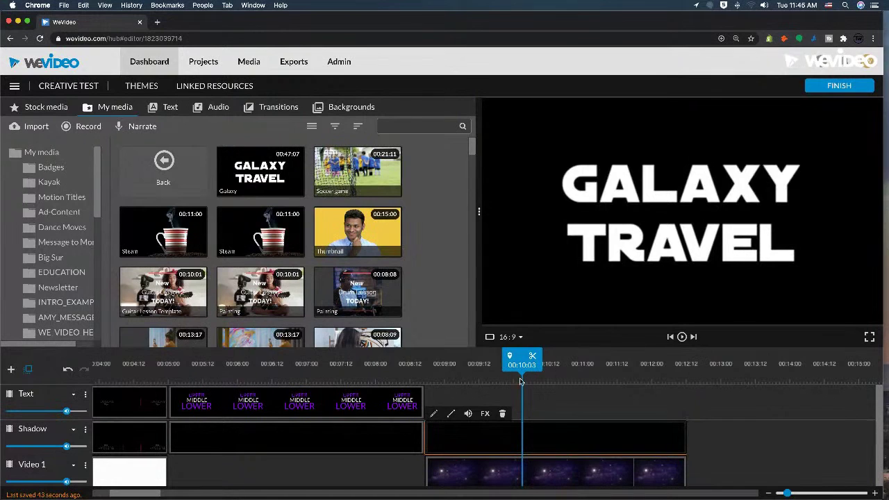
pyautogui.doubleClick(553, 438)
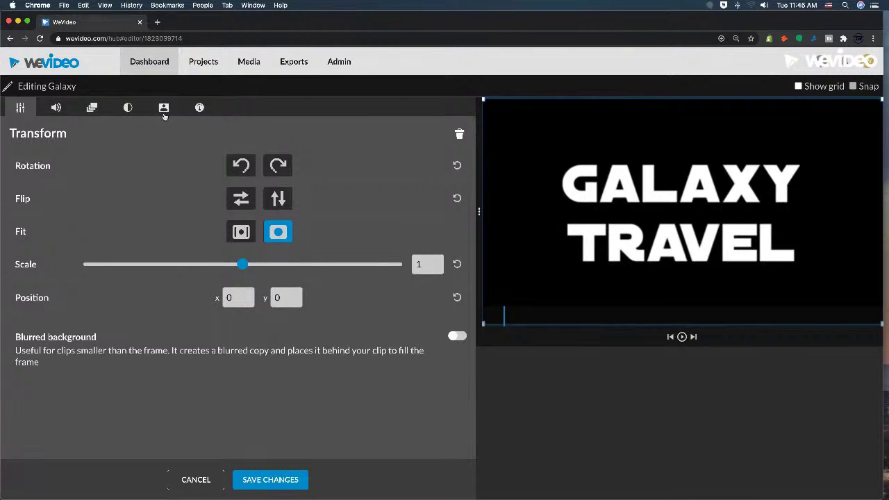
pyautogui.click(164, 115)
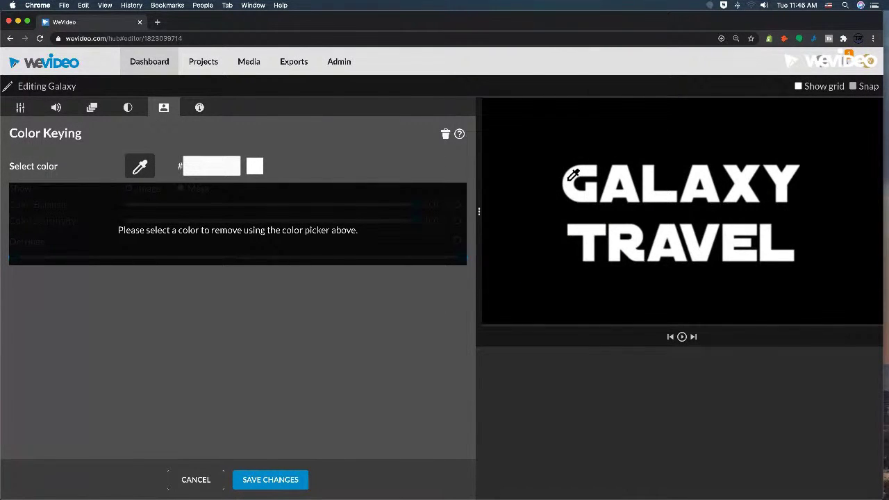
pyautogui.click(568, 182)
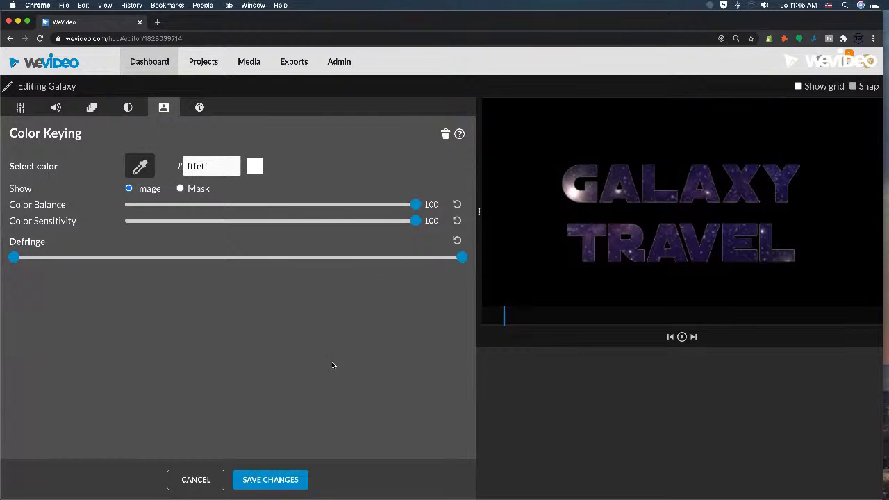
pyautogui.click(281, 479)
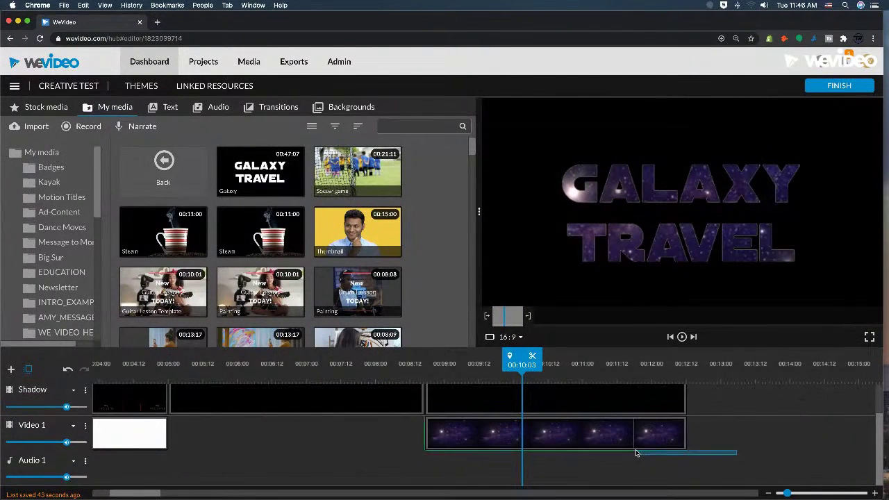
# Step: Replace the stars footage on Video 1 with the stock clip of the man standing on a mountaintop, and play the title
pyautogui.click(38, 107)
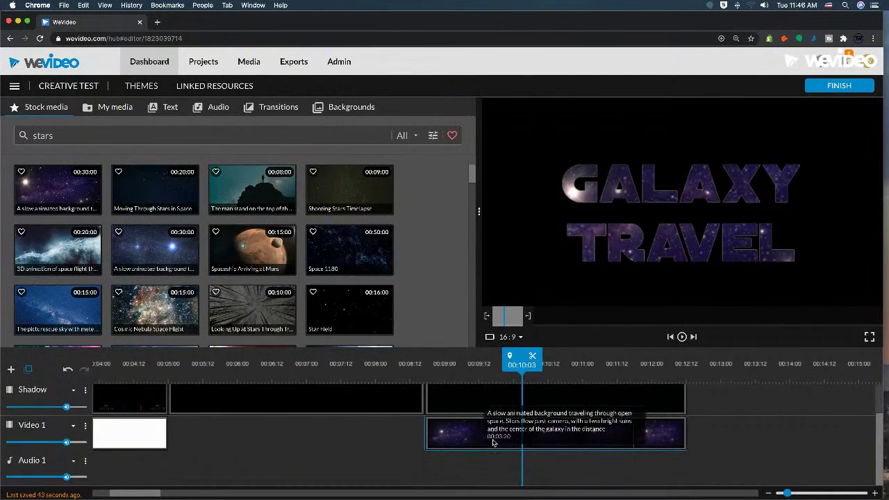
pyautogui.press('Delete')
pyautogui.moveTo(219, 186); pyautogui.dragTo(444, 425)
pyautogui.moveTo(467, 369); pyautogui.dragTo(403, 368)
pyautogui.press('space')
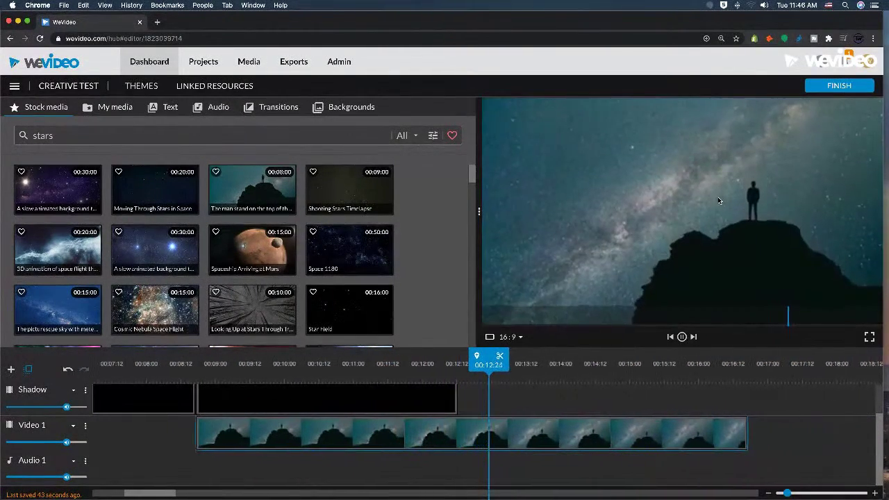
# Step: Trim the mountaintop clip on Video 1 to 00:03:20, ending with the Galaxy title, and play the section
pyautogui.click(703, 429)
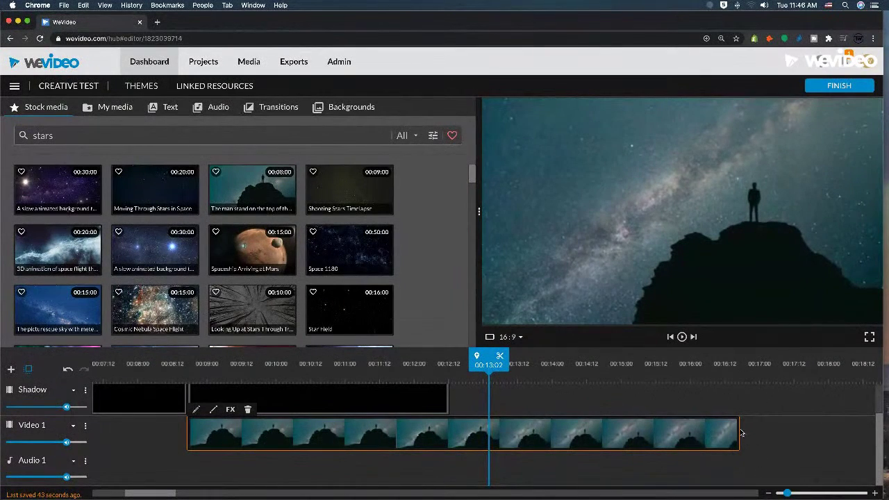
pyautogui.moveTo(740, 433); pyautogui.dragTo(445, 417)
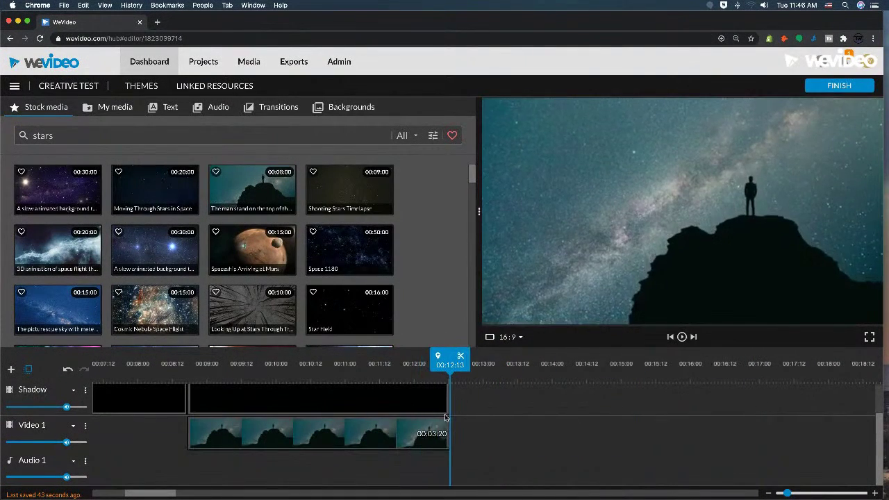
pyautogui.moveTo(357, 364); pyautogui.dragTo(191, 362)
pyautogui.press('space')
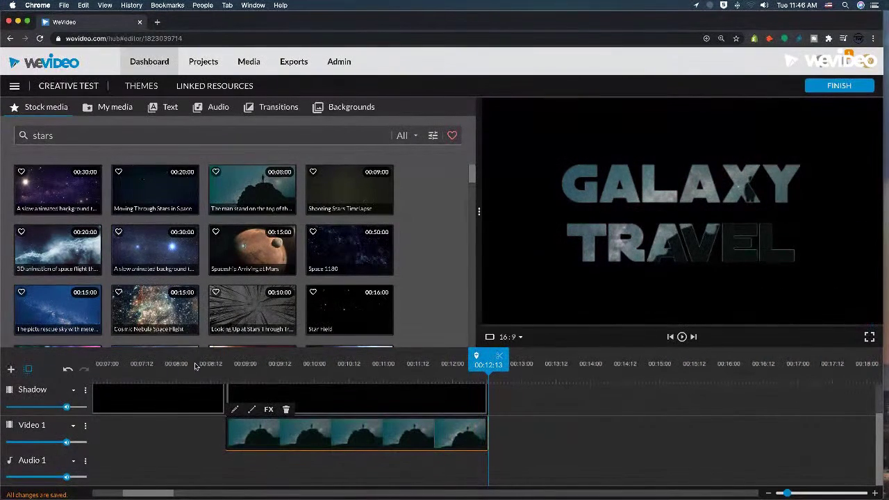
# Step: Show the exported Galaxy clip in the My exports folder again, going through the main media library
pyautogui.click(116, 108)
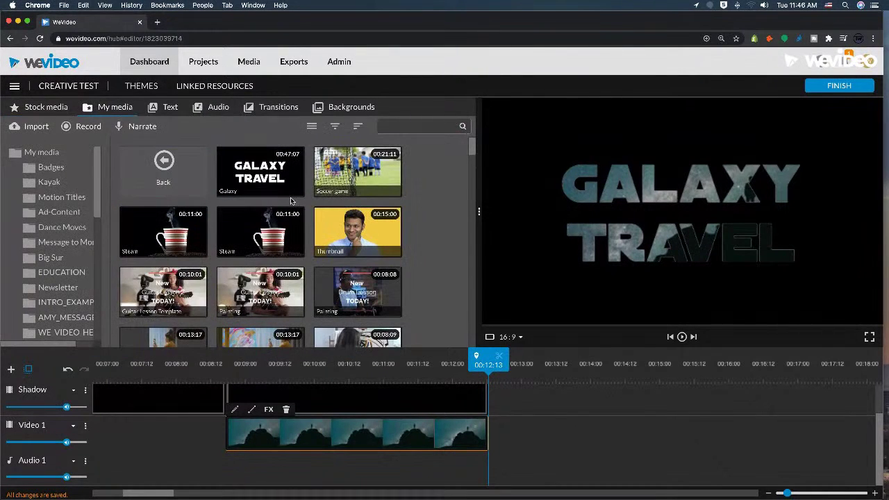
pyautogui.click(172, 169)
pyautogui.scroll(-1, 253, 220)
pyautogui.scroll(-5, 253, 219)
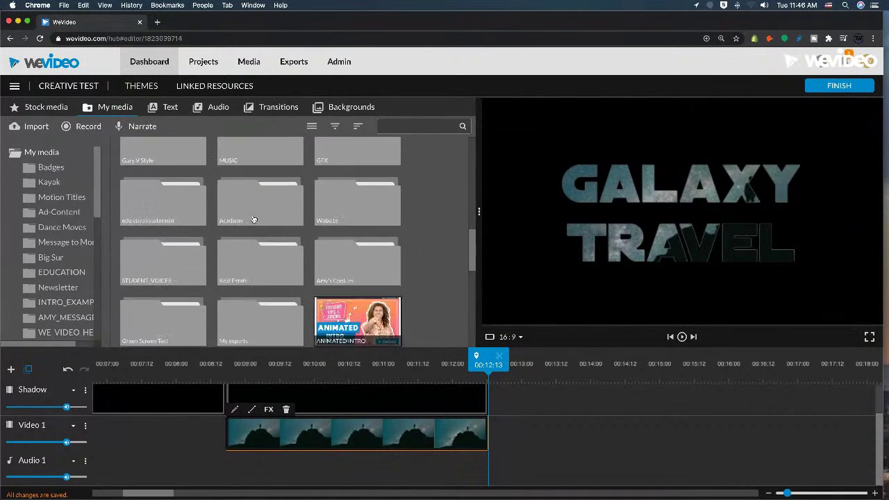
pyautogui.doubleClick(255, 319)
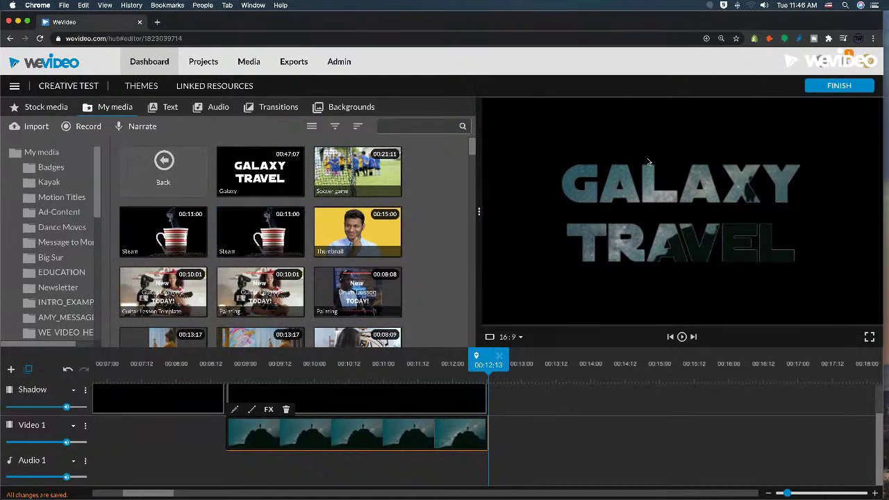
# Step: Open the finished Galaxy video from the export notifications and play it
pyautogui.click(845, 61)
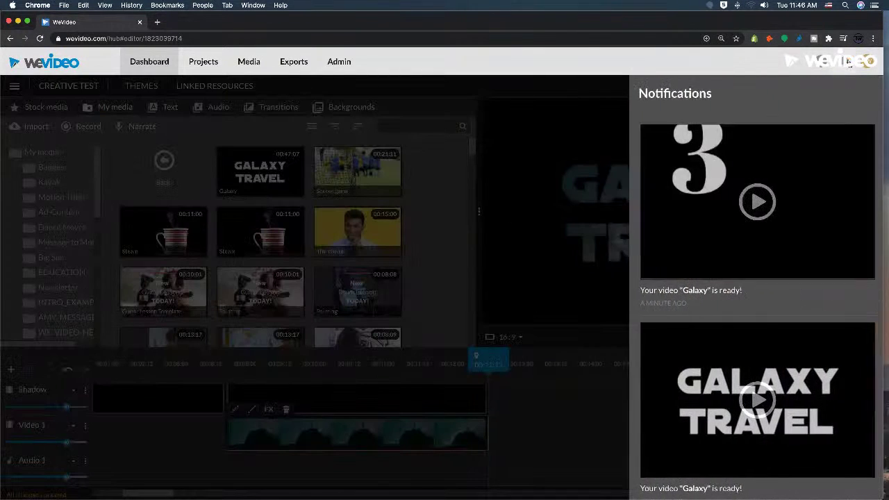
pyautogui.click(785, 247)
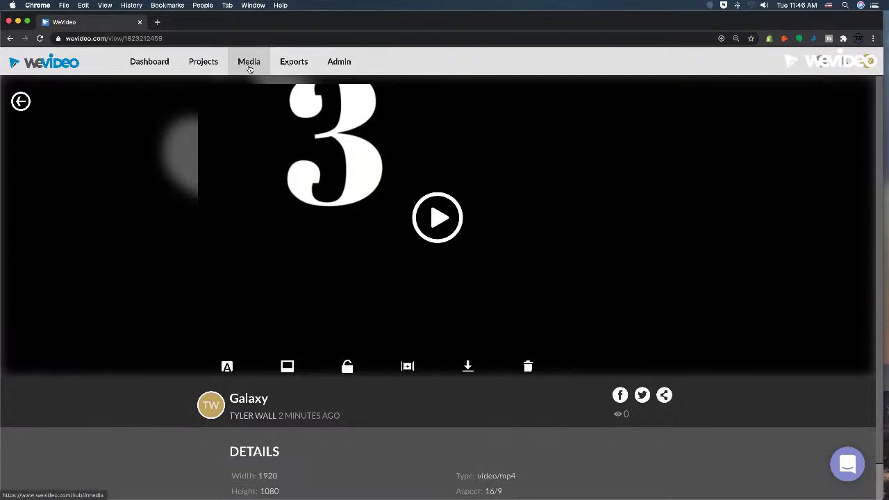
pyautogui.click(450, 224)
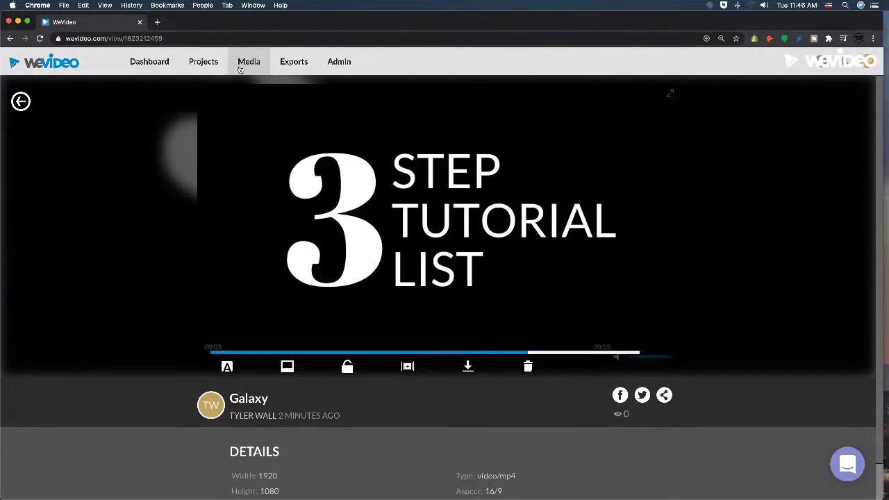
# Step: Look through the hub sections for the exported Galaxy clip, open My exports in the media library, and reload the page
pyautogui.click(159, 64)
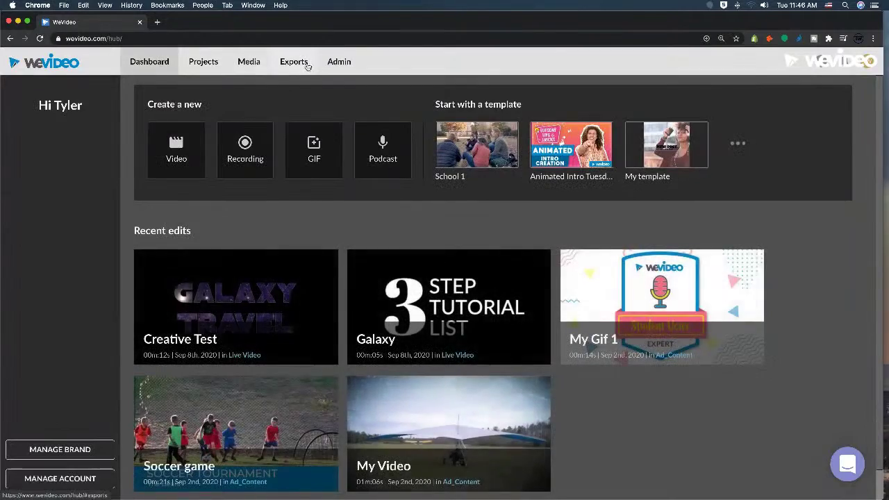
pyautogui.click(306, 65)
pyautogui.click(208, 63)
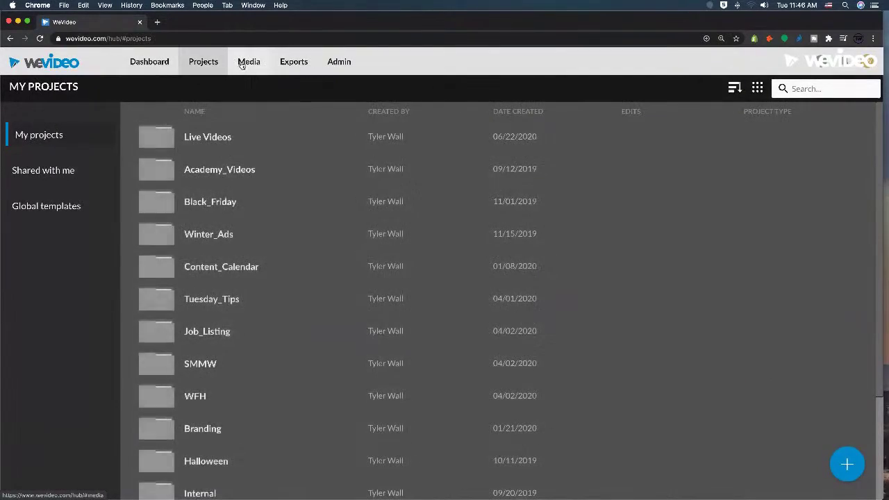
pyautogui.click(247, 63)
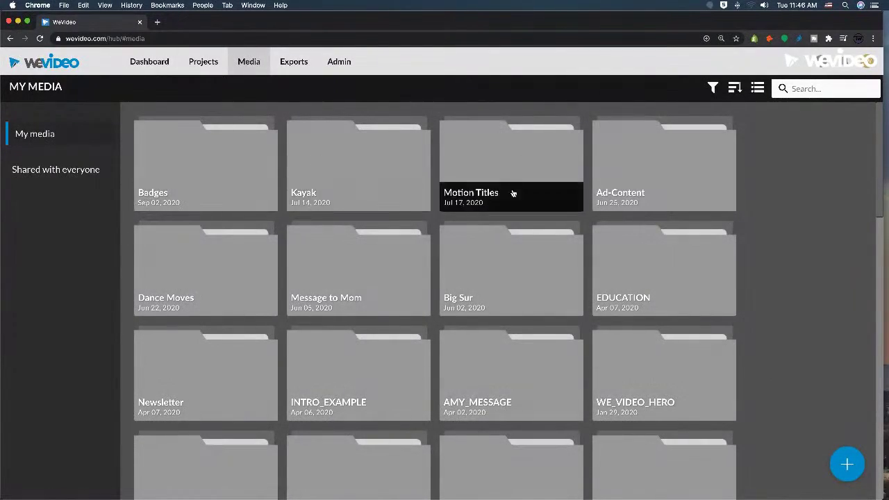
pyautogui.scroll(-15, 514, 194)
pyautogui.scroll(1, 515, 204)
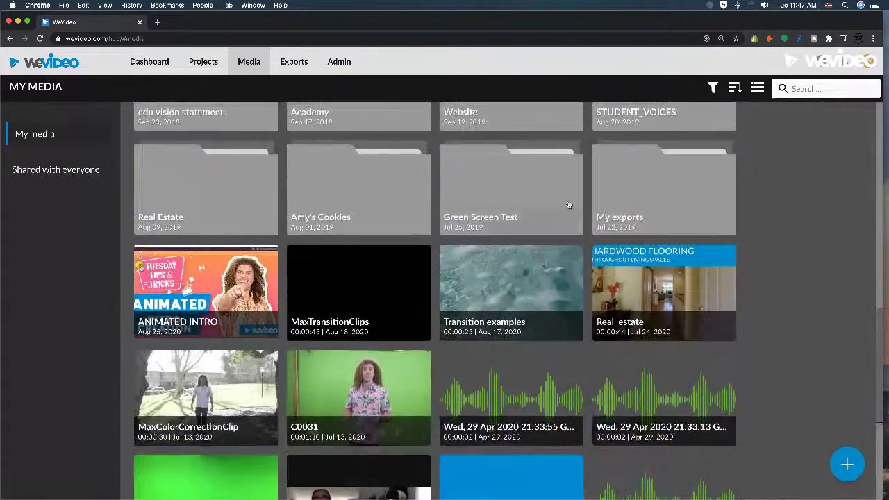
pyautogui.click(627, 202)
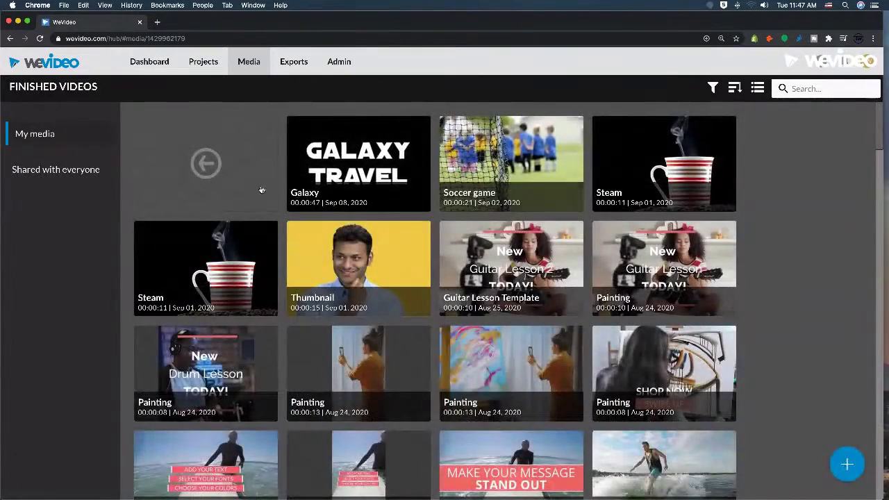
pyautogui.click(40, 38)
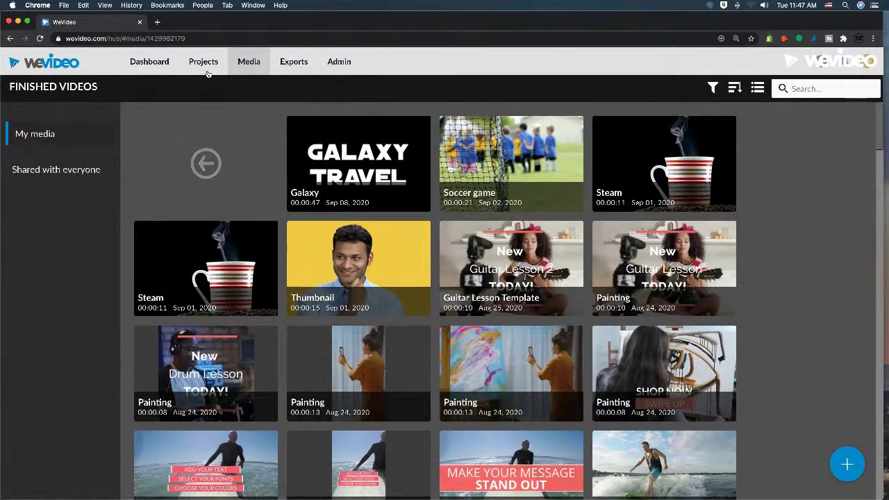
# Step: Reopen the Creative Test project for editing from the dashboard's recent edits
pyautogui.click(210, 65)
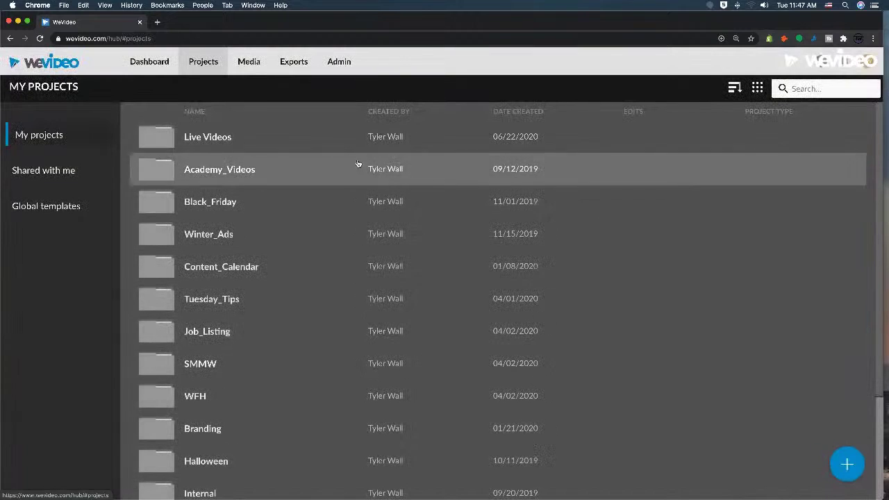
pyautogui.click(145, 60)
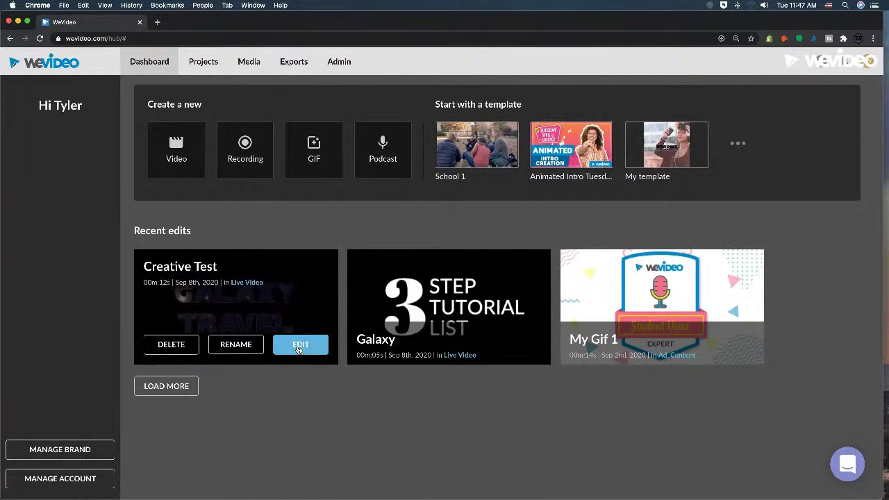
pyautogui.click(297, 344)
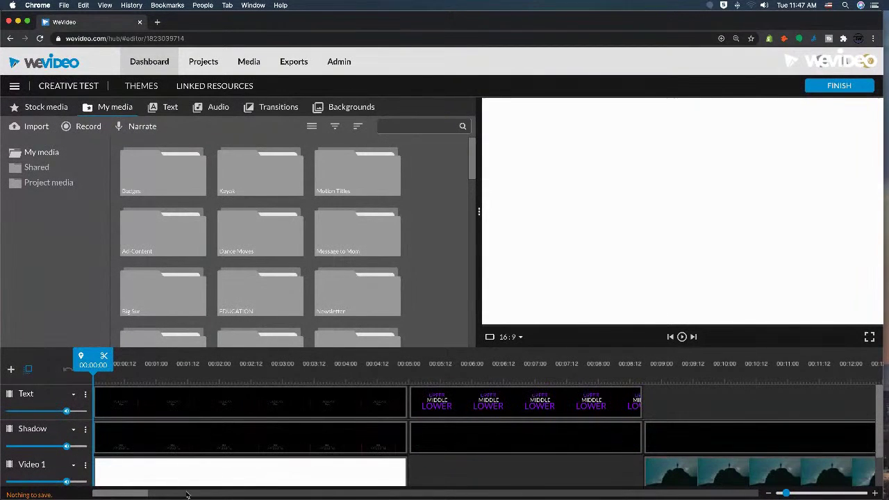
# Step: Play part of the Galaxy Travel title filled with the mountaintop footage on the timeline
pyautogui.moveTo(129, 496); pyautogui.dragTo(148, 495)
pyautogui.click(448, 368)
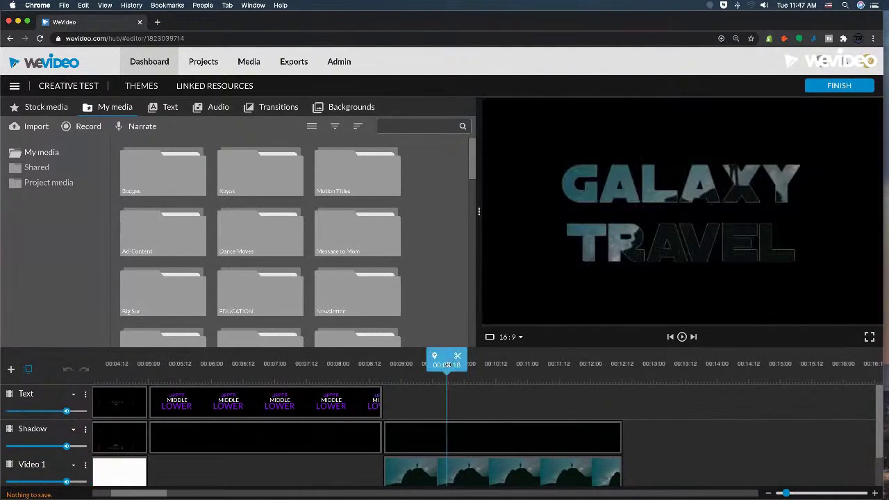
pyautogui.press('space')
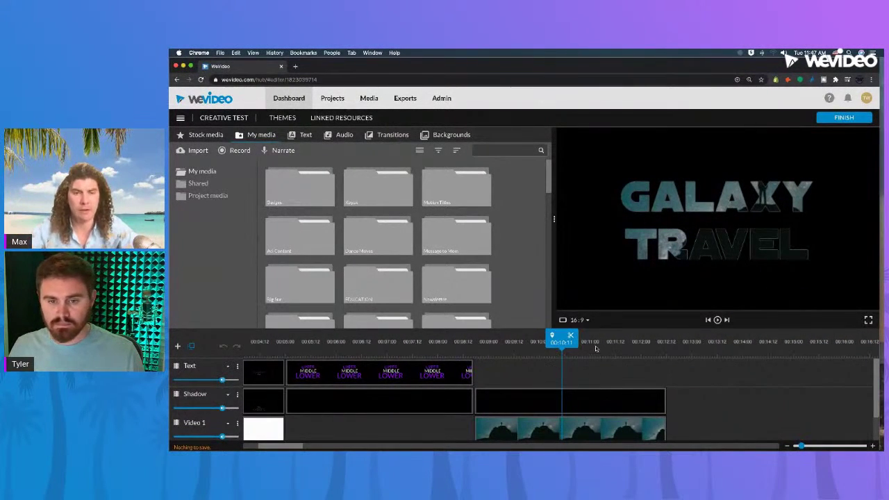
pyautogui.click(595, 347)
# Step: Add the stock clip of clinking wine glasses to the Shadow track, shortly after the Galaxy title
pyautogui.scroll(-2, 672, 382)
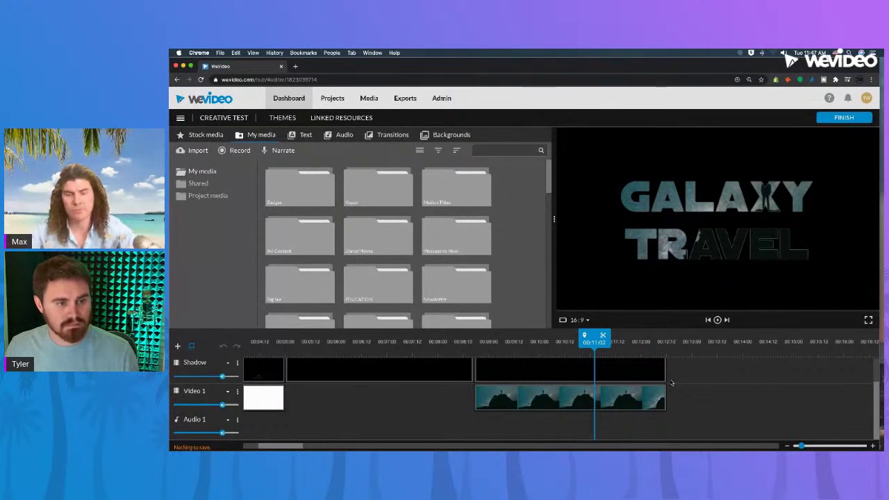
pyautogui.moveTo(300, 447); pyautogui.dragTo(320, 448)
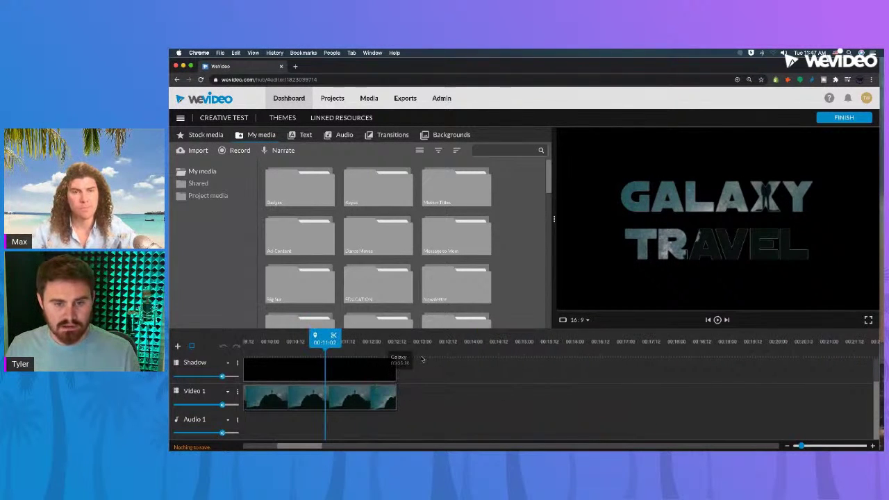
pyautogui.click(209, 135)
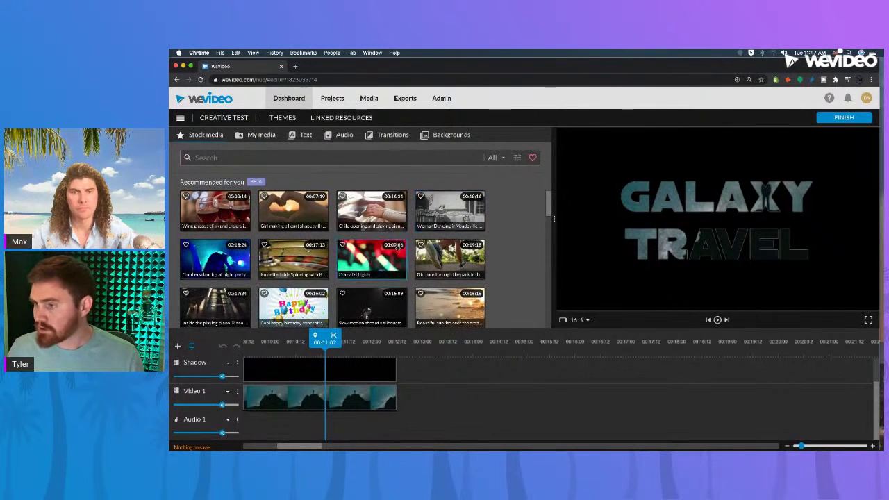
pyautogui.click(240, 220)
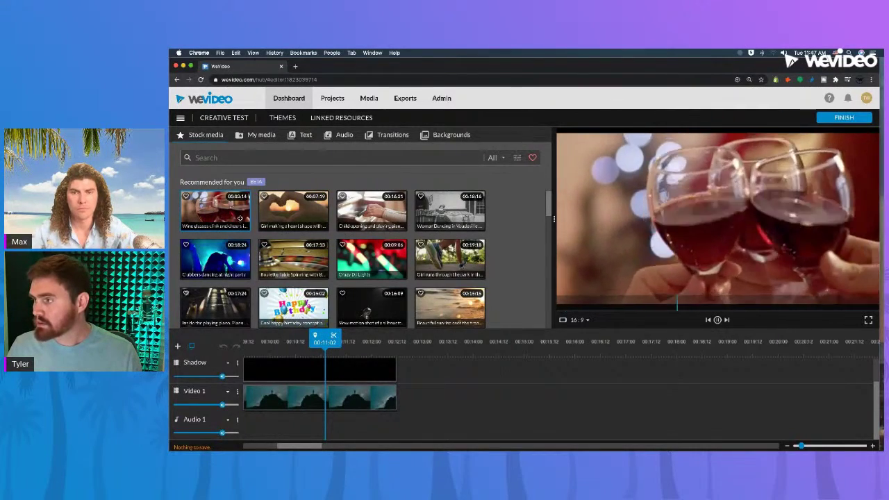
pyautogui.moveTo(232, 217); pyautogui.dragTo(475, 357)
# Step: Play the wine glasses clip on the Shadow track
pyautogui.click(476, 342)
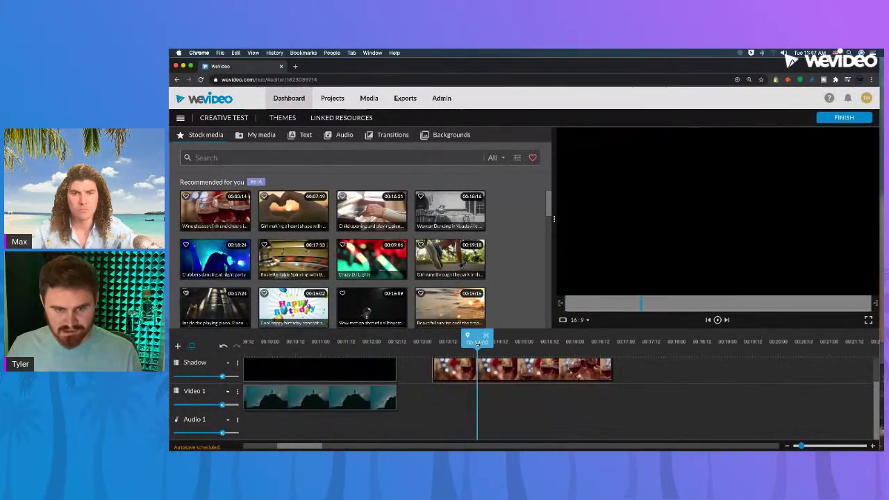
pyautogui.press('space')
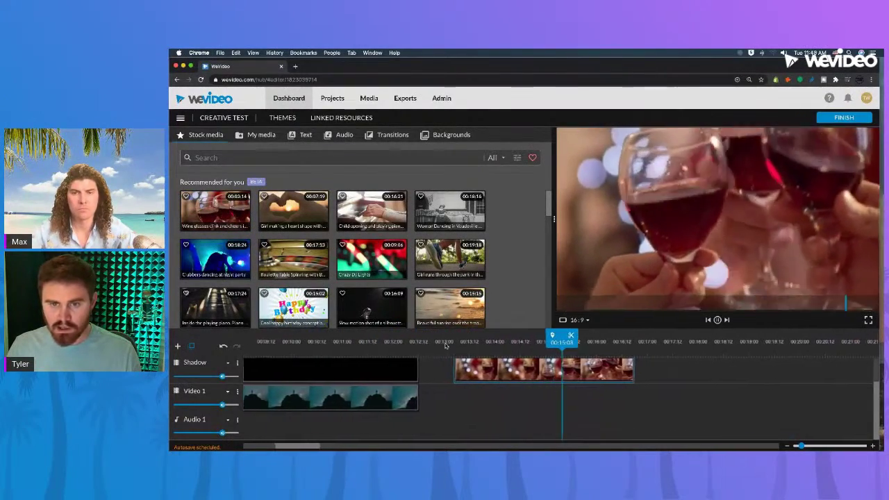
pyautogui.click(452, 341)
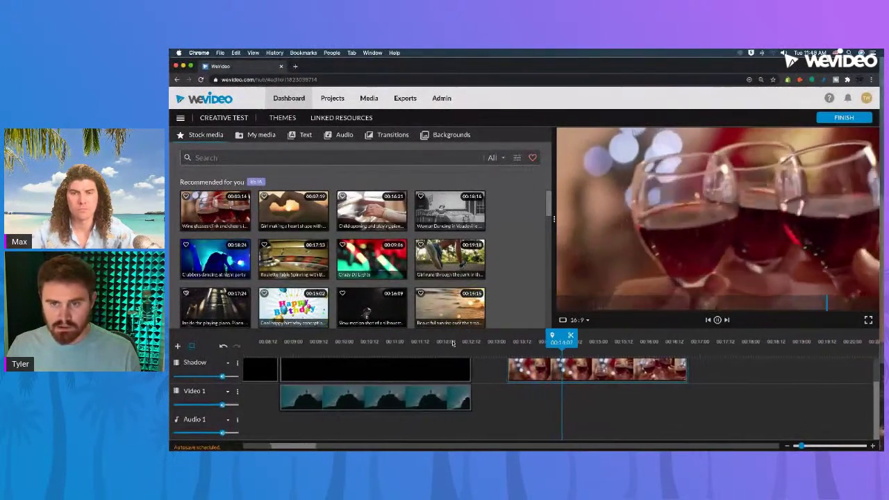
pyautogui.press('space')
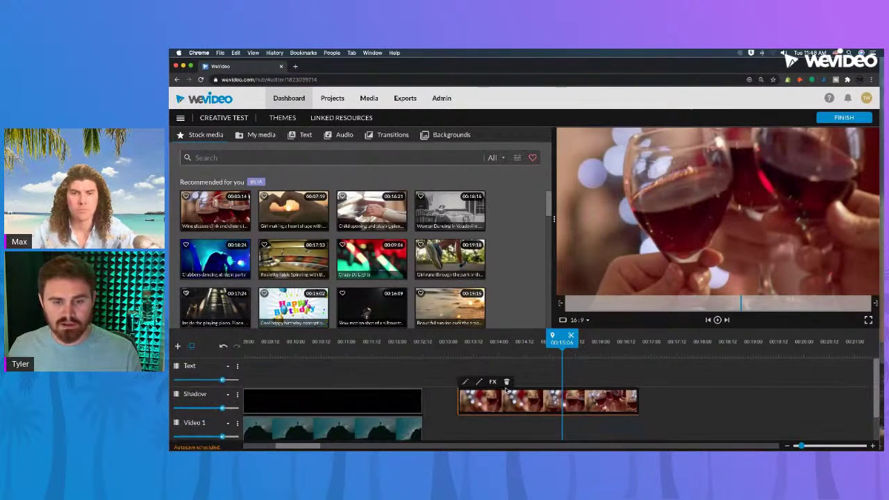
# Step: Apply the Blur effect to the wine glasses clip only, and preview the blurred footage
pyautogui.click(493, 383)
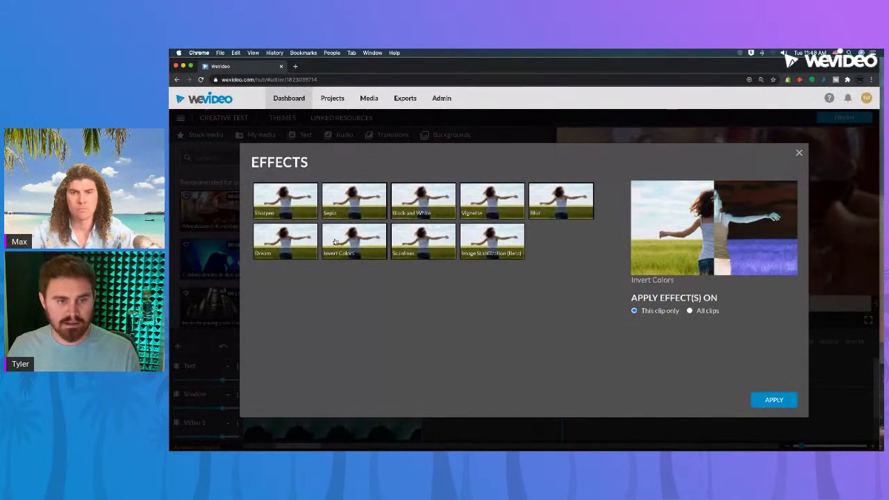
pyautogui.click(543, 218)
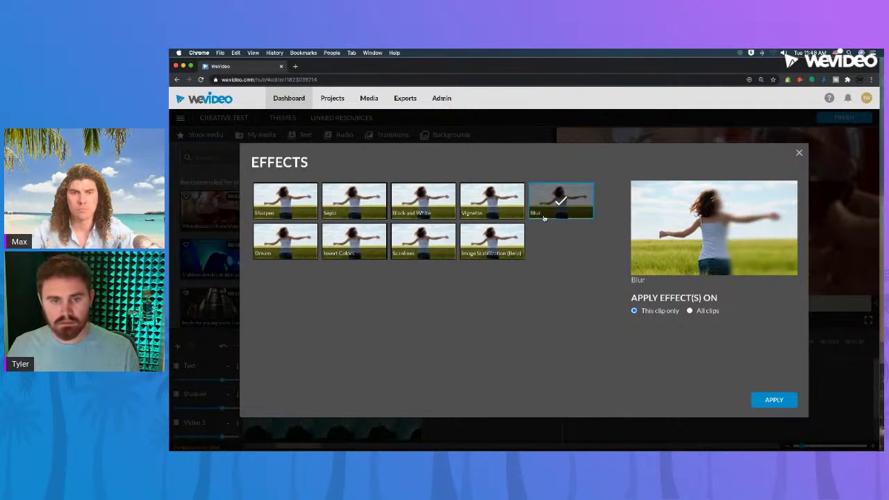
pyautogui.click(764, 400)
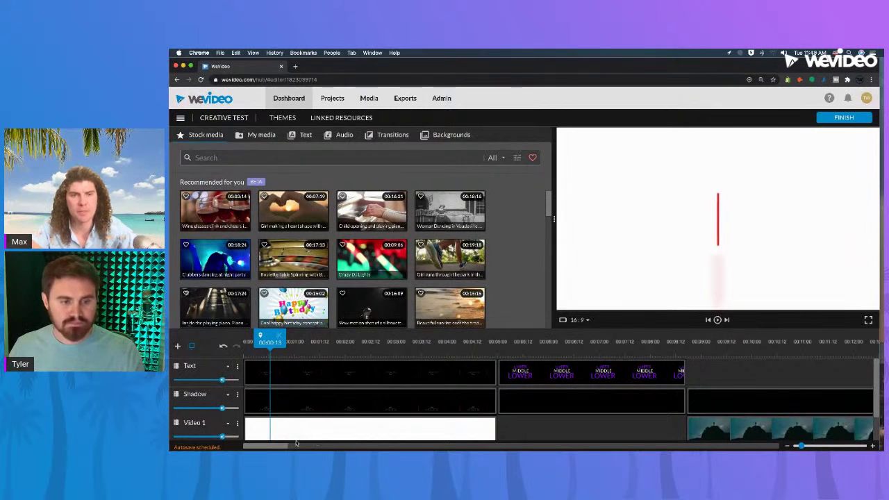
pyautogui.moveTo(284, 447); pyautogui.dragTo(331, 442)
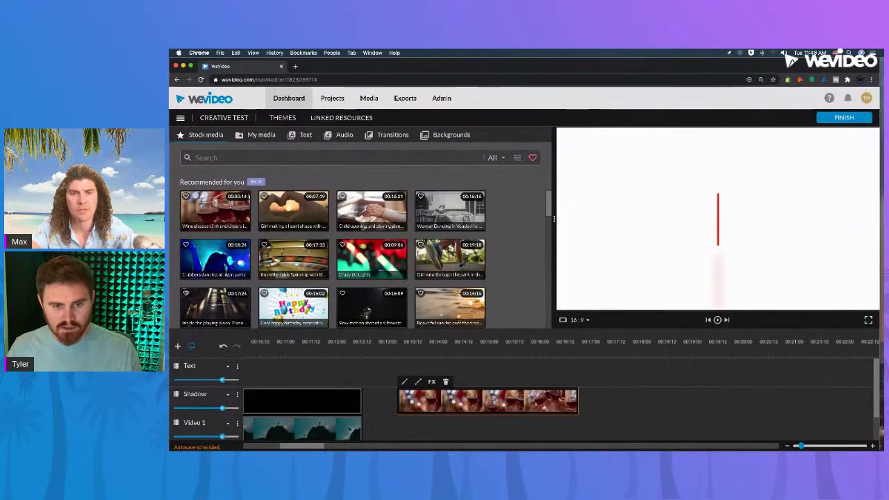
pyautogui.click(464, 352)
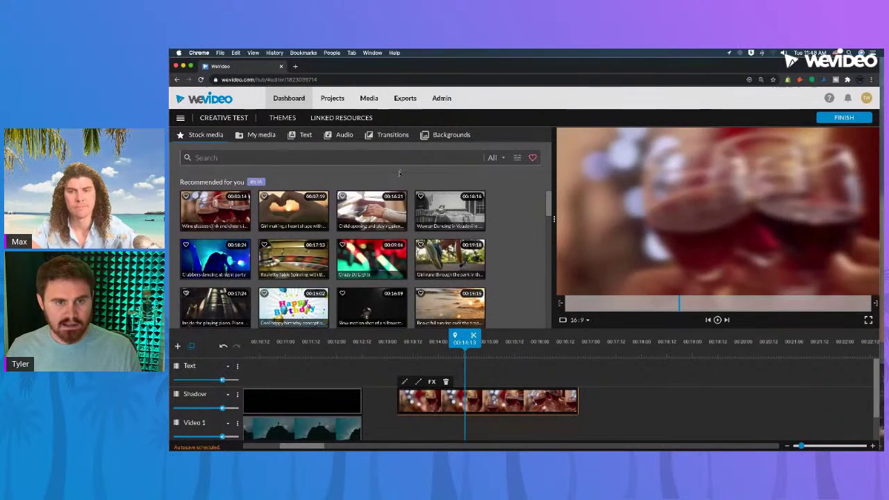
# Step: Place the White solid background on the Text track, overlapping the wine glasses clip
pyautogui.click(434, 137)
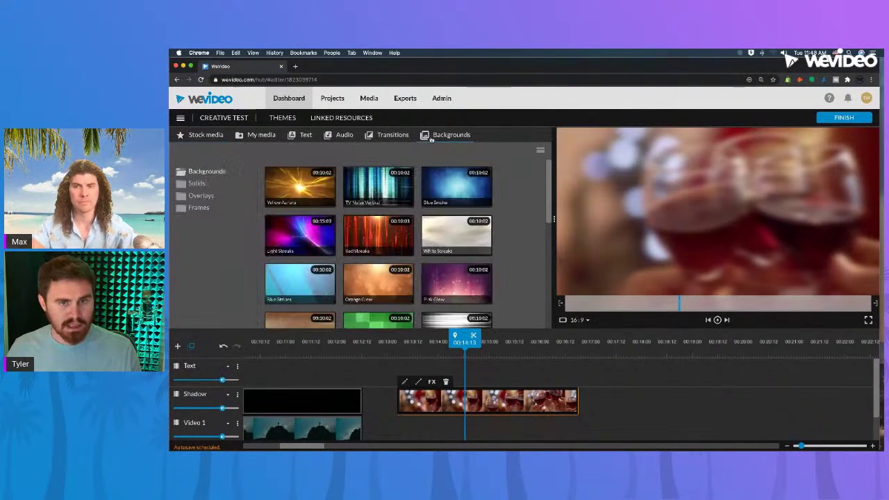
pyautogui.click(197, 184)
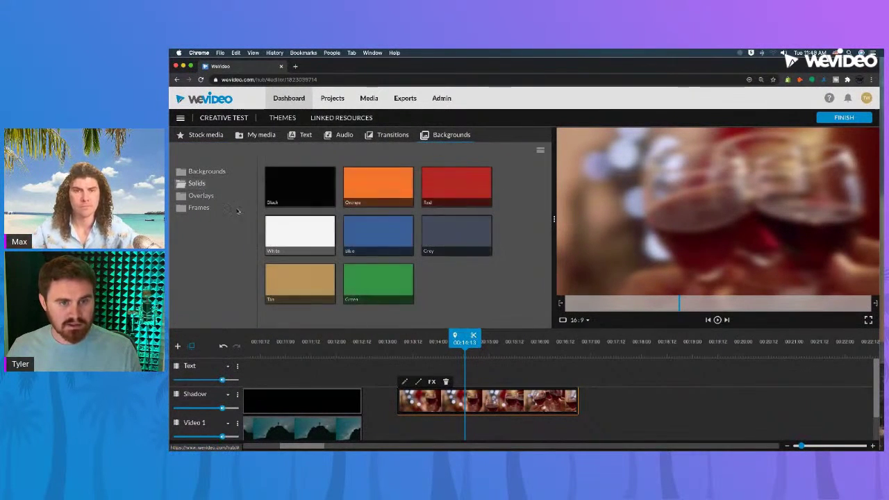
pyautogui.moveTo(280, 232); pyautogui.dragTo(486, 382)
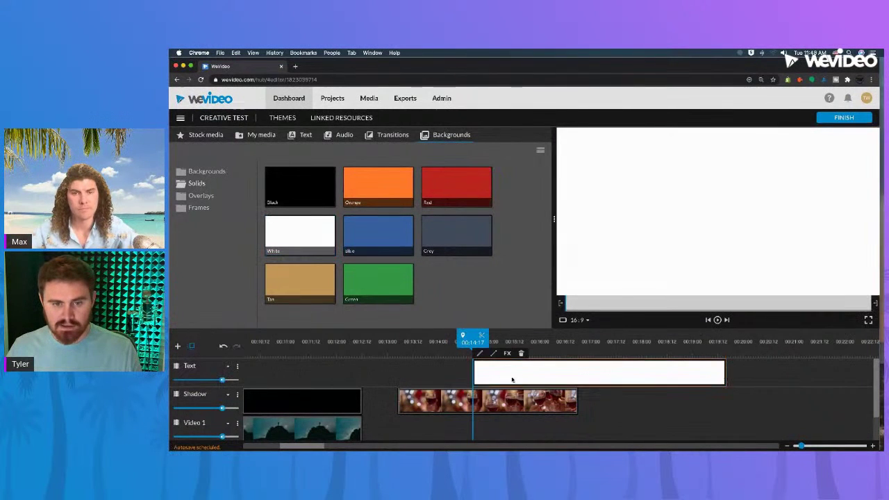
# Step: Scale the white solid to 0.35, move it to the lower-right corner of the frame, and save the changes
pyautogui.click(523, 343)
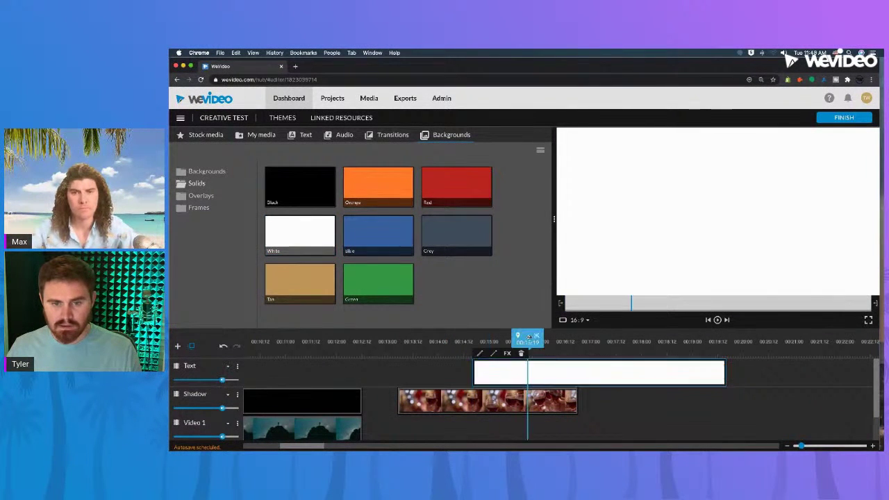
pyautogui.doubleClick(513, 372)
pyautogui.moveTo(365, 262); pyautogui.dragTo(282, 263)
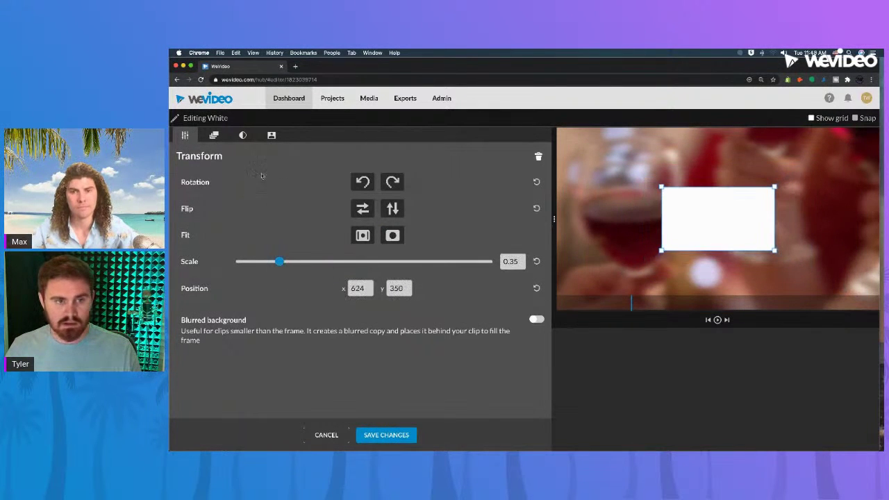
pyautogui.moveTo(726, 241); pyautogui.dragTo(816, 283)
pyautogui.click(387, 435)
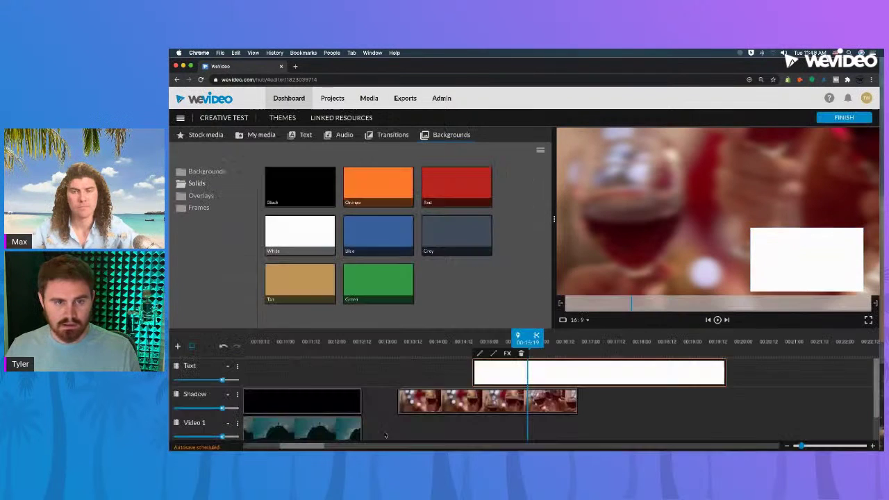
# Step: Apply the Blur effect to the white solid clip only
pyautogui.click(508, 354)
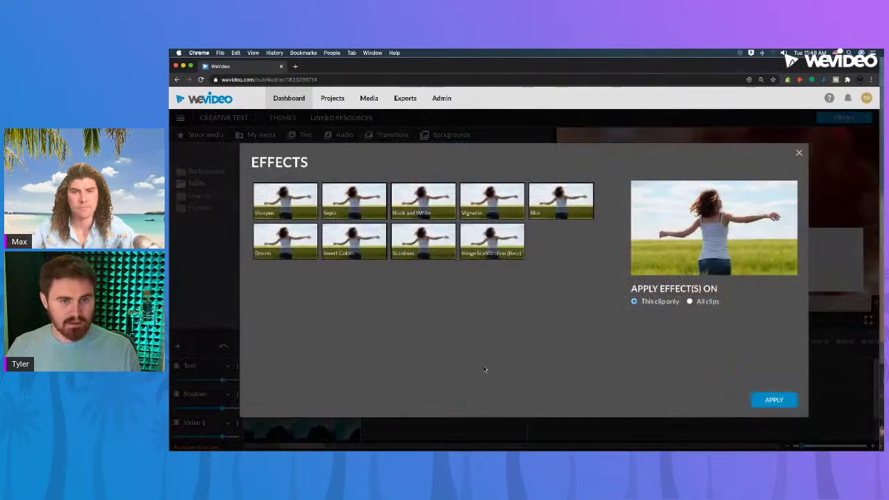
pyautogui.click(557, 209)
pyautogui.click(766, 401)
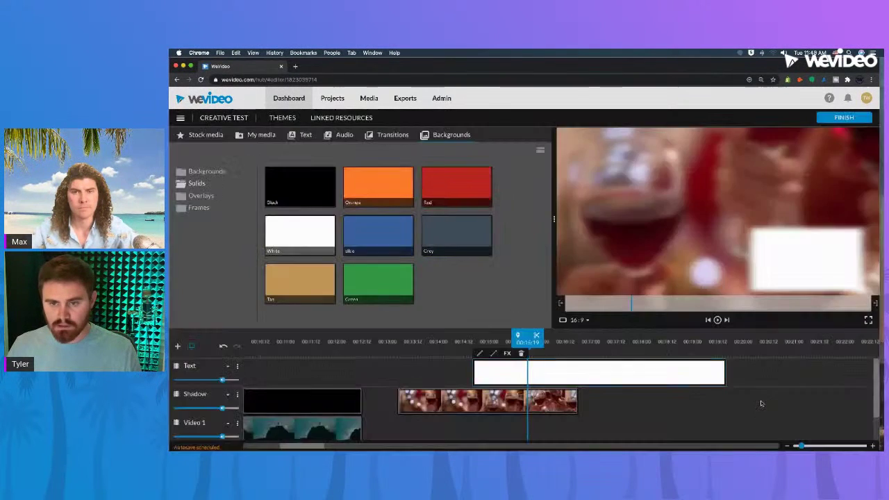
# Step: Remove the Blur effect from the wine glasses clip only
pyautogui.doubleClick(546, 401)
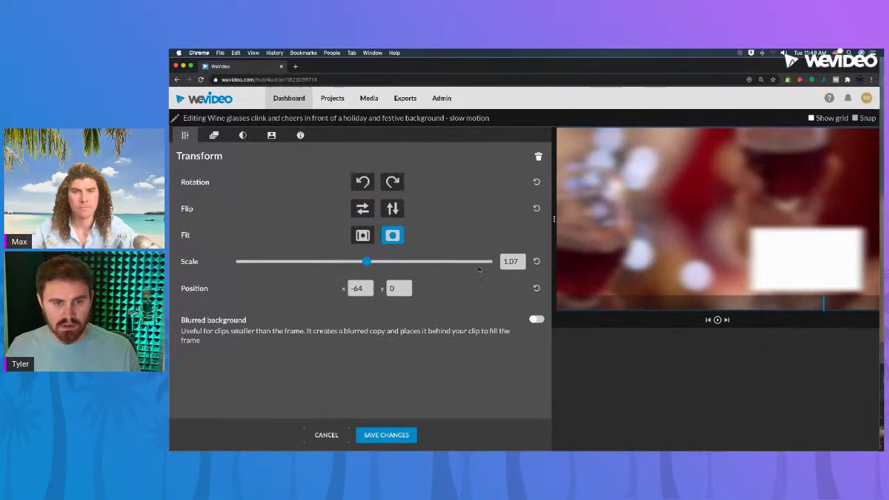
pyautogui.click(326, 434)
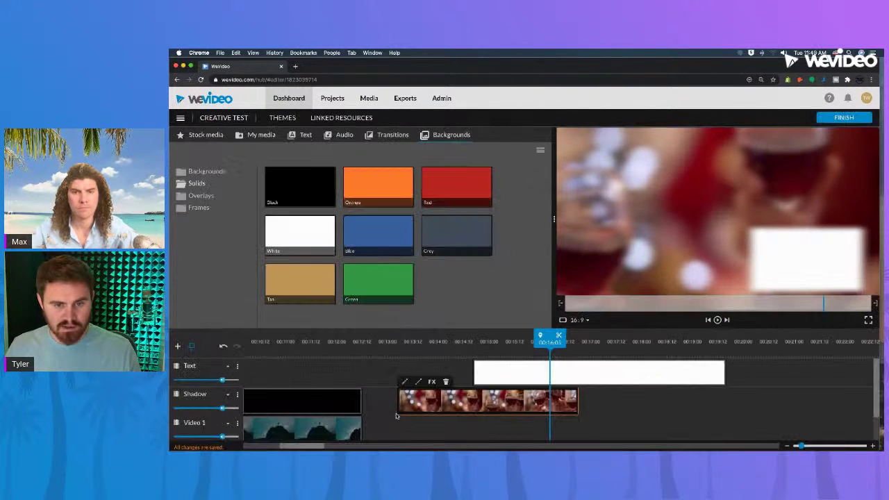
pyautogui.click(431, 383)
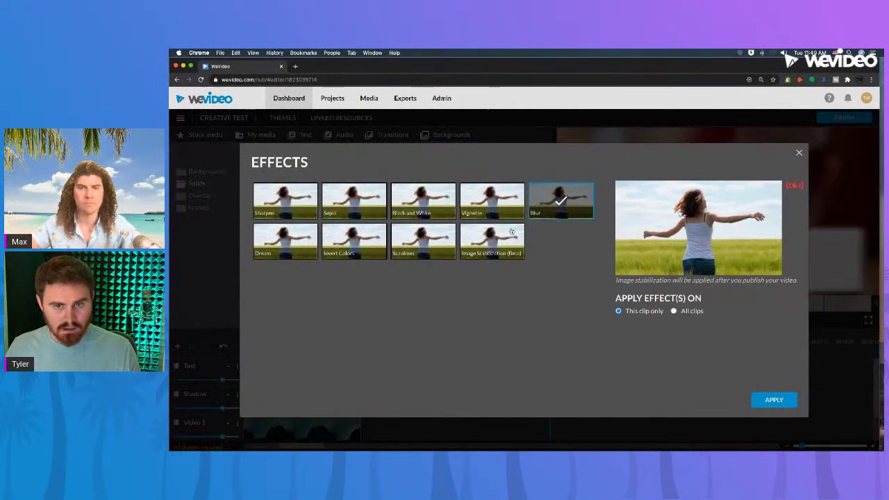
pyautogui.click(764, 400)
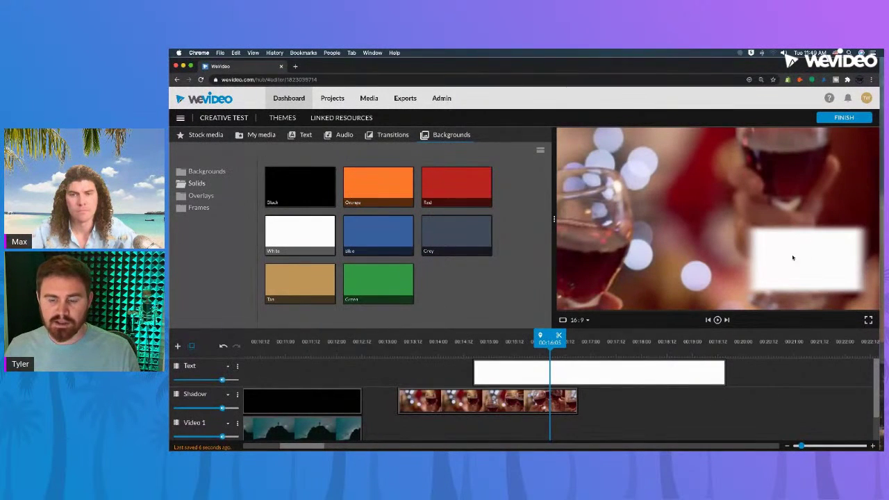
# Step: Show the white solid's opacity line and lower its opacity at both the start and the end of the clip
pyautogui.moveTo(550, 337); pyautogui.dragTo(507, 338)
pyautogui.hscroll(-2, 517, 357)
pyautogui.moveTo(536, 373); pyautogui.dragTo(479, 375)
pyautogui.click(500, 355)
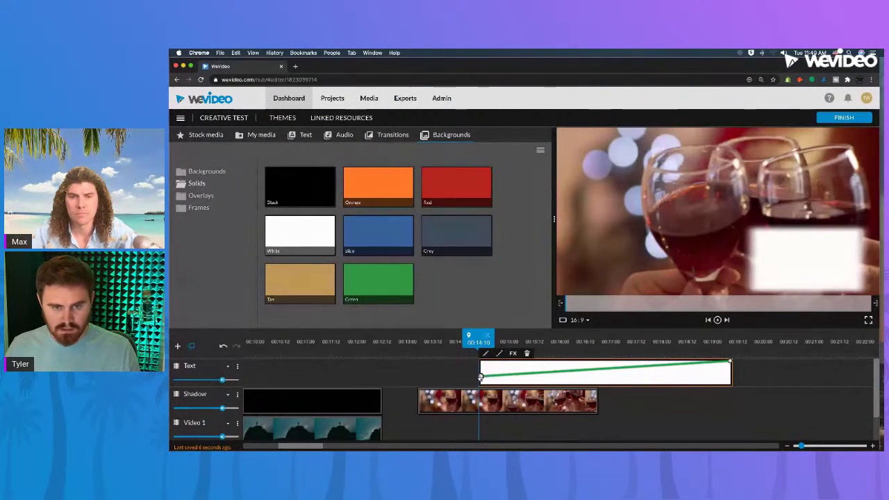
pyautogui.moveTo(729, 362); pyautogui.dragTo(729, 375)
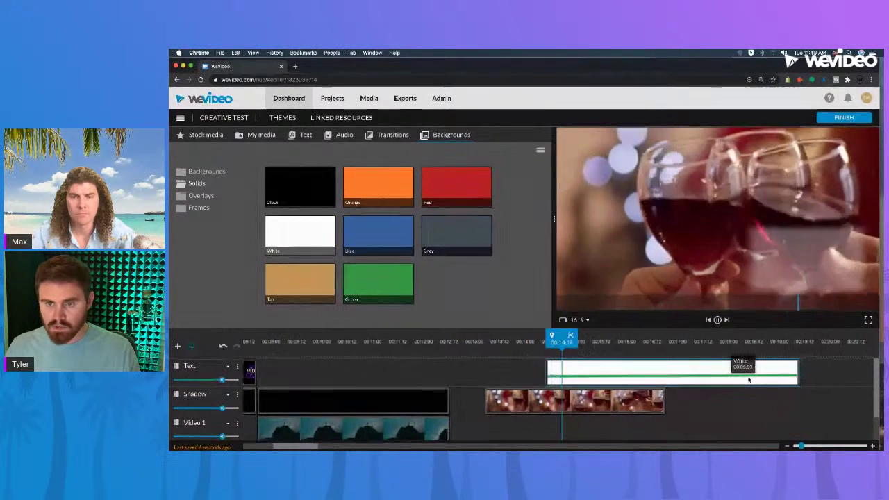
# Step: Raise the white solid's opacity to 62% at both ends and preview it over the wine glasses
pyautogui.moveTo(528, 379); pyautogui.dragTo(529, 377)
pyautogui.moveTo(776, 376); pyautogui.dragTo(778, 371)
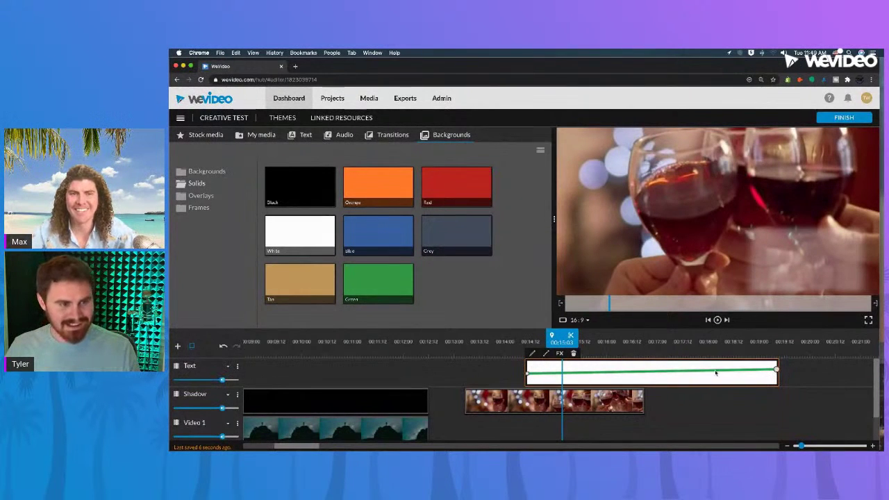
pyautogui.moveTo(527, 375); pyautogui.dragTo(527, 370)
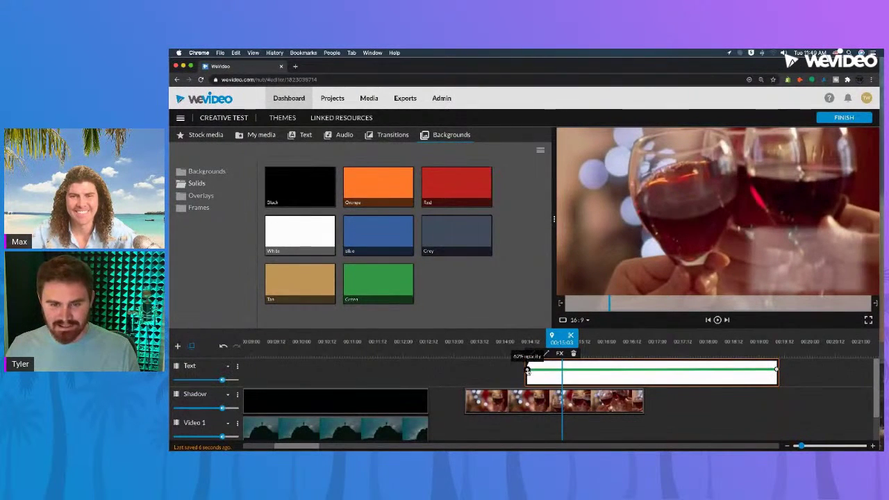
pyautogui.press('space')
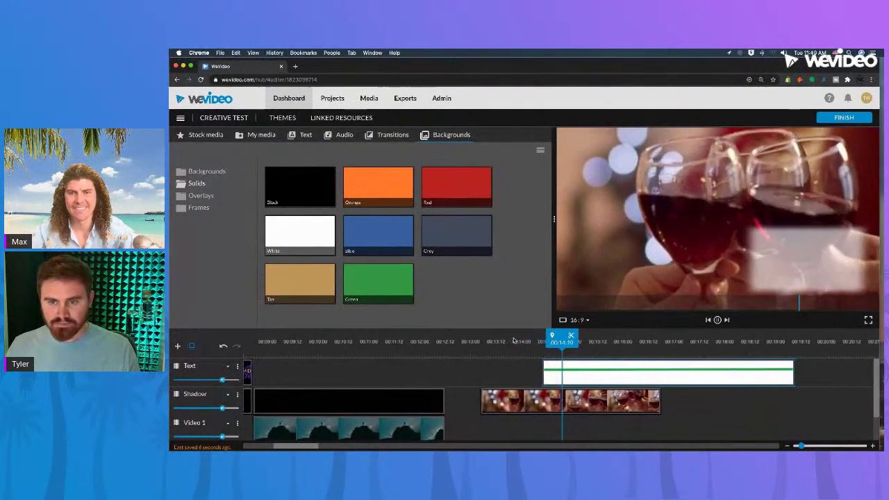
# Step: Increase the white solid's opacity to about 76% at both ends and play back the overlay
pyautogui.click(508, 364)
pyautogui.moveTo(512, 373); pyautogui.dragTo(511, 367)
pyautogui.moveTo(763, 372); pyautogui.dragTo(762, 366)
pyautogui.press('space')
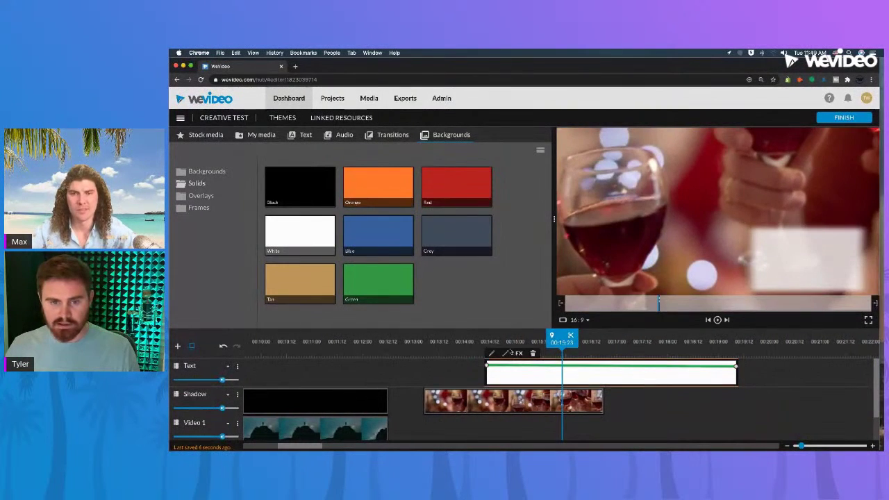
pyautogui.press('space')
# Step: Trim the white solid to end together with the wine glasses clip, and preview the blurred overlay
pyautogui.moveTo(746, 379); pyautogui.dragTo(606, 374)
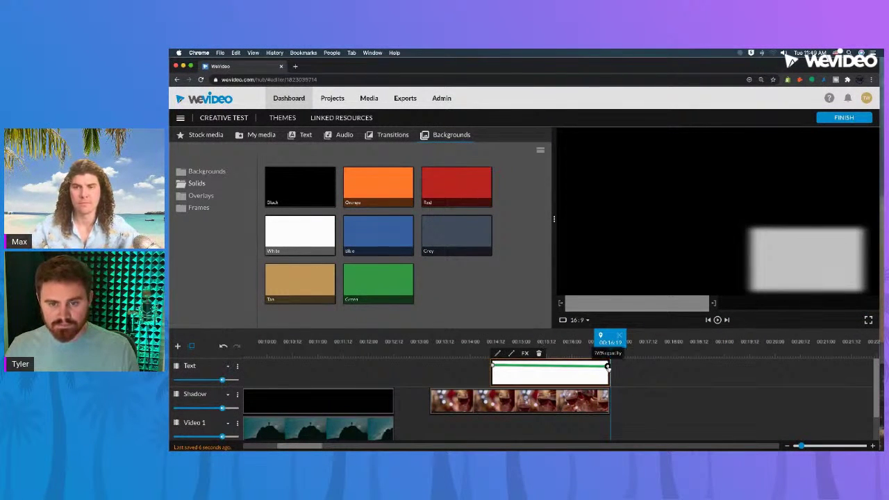
pyautogui.moveTo(541, 344); pyautogui.dragTo(470, 342)
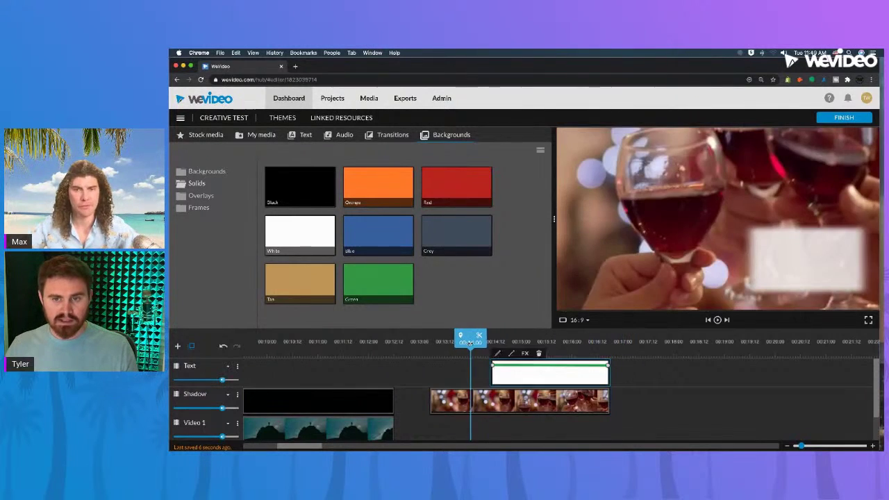
pyautogui.press('space')
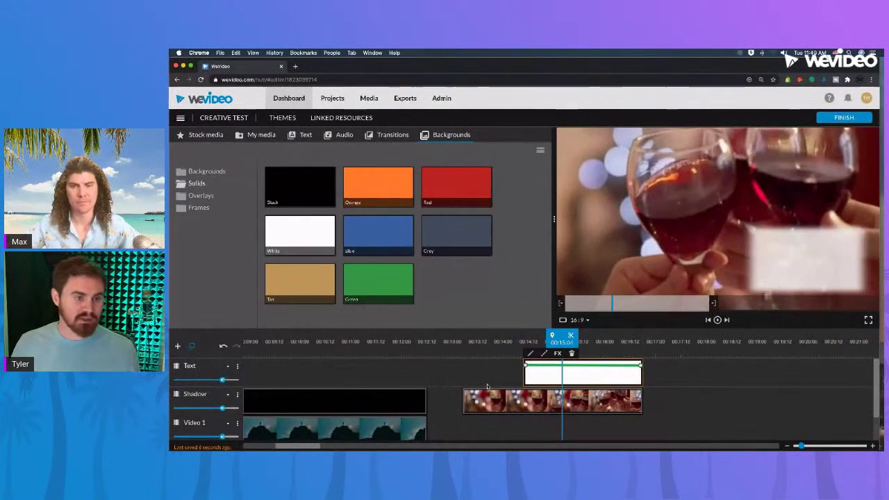
pyautogui.click(557, 354)
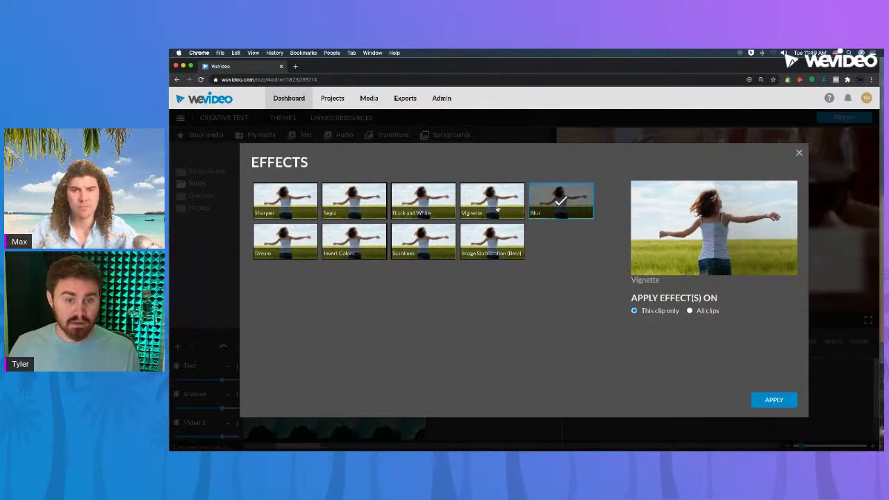
pyautogui.click(426, 204)
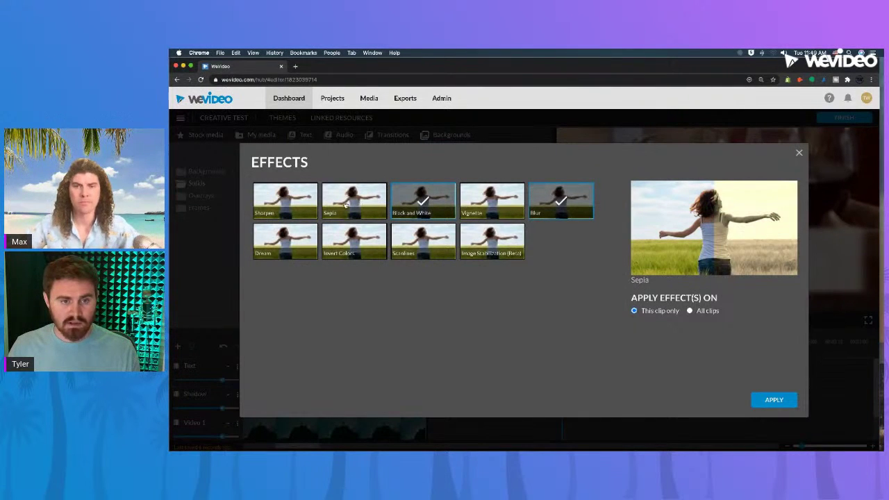
pyautogui.click(799, 154)
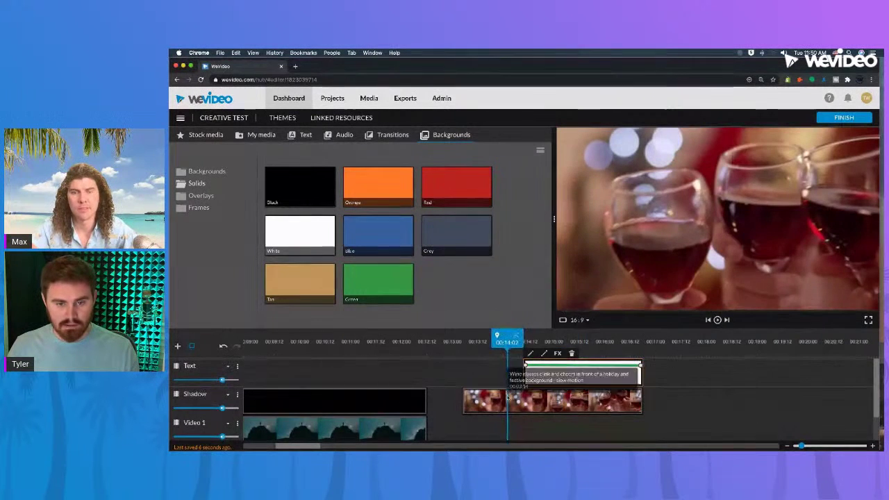
# Step: Apply the Sepia effect to the wine glasses clip only
pyautogui.doubleClick(507, 397)
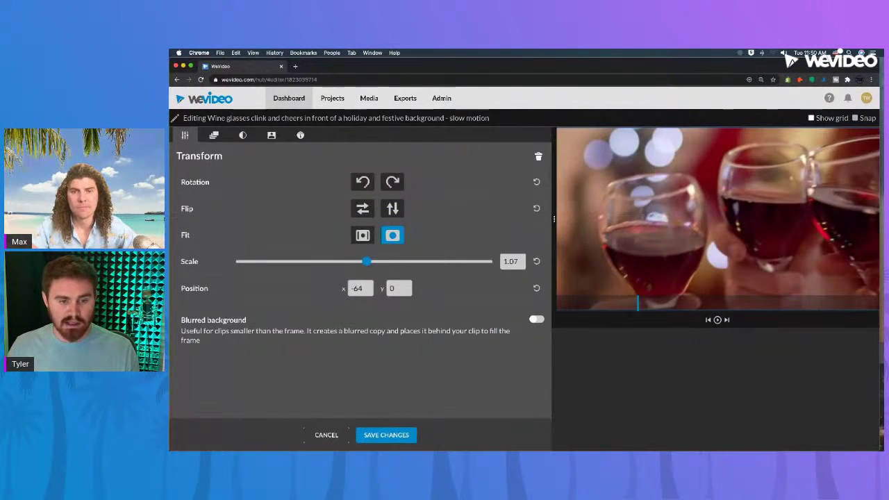
pyautogui.click(327, 435)
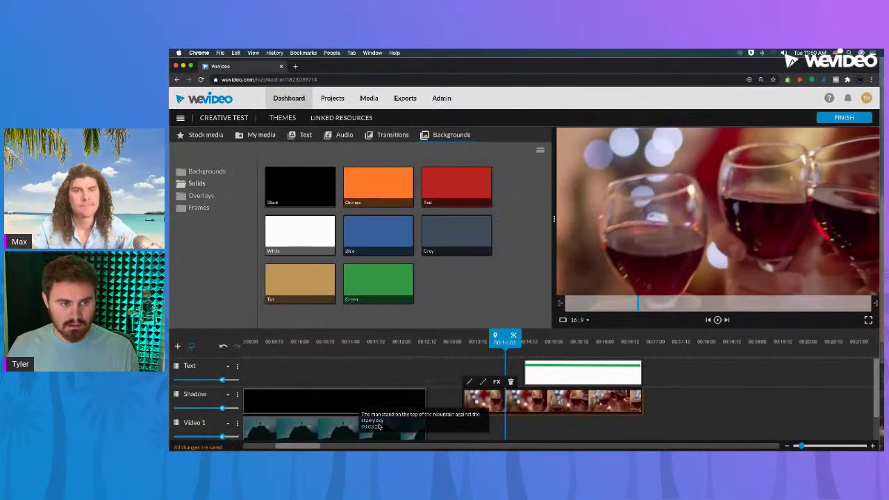
pyautogui.click(496, 383)
pyautogui.click(363, 214)
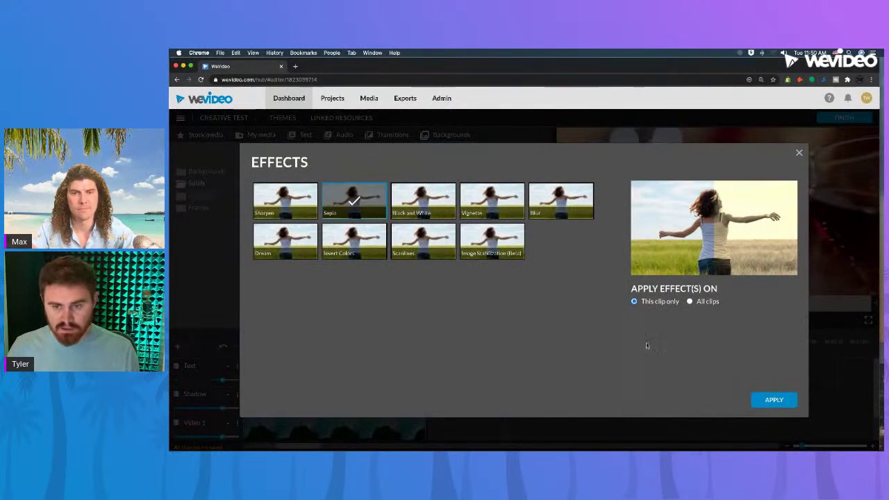
pyautogui.click(768, 398)
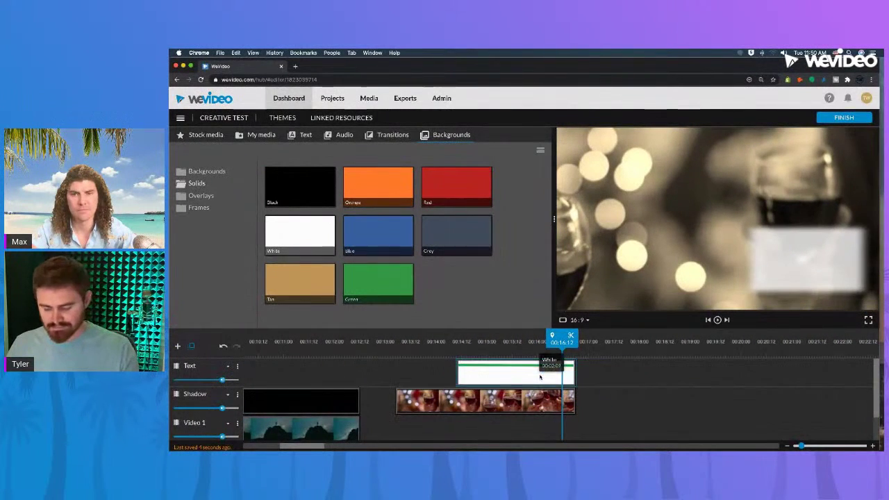
# Step: Delete the white solid from the Text track and, after previewing the sepia footage, the wine glasses clip from the Shadow track
pyautogui.press('Delete')
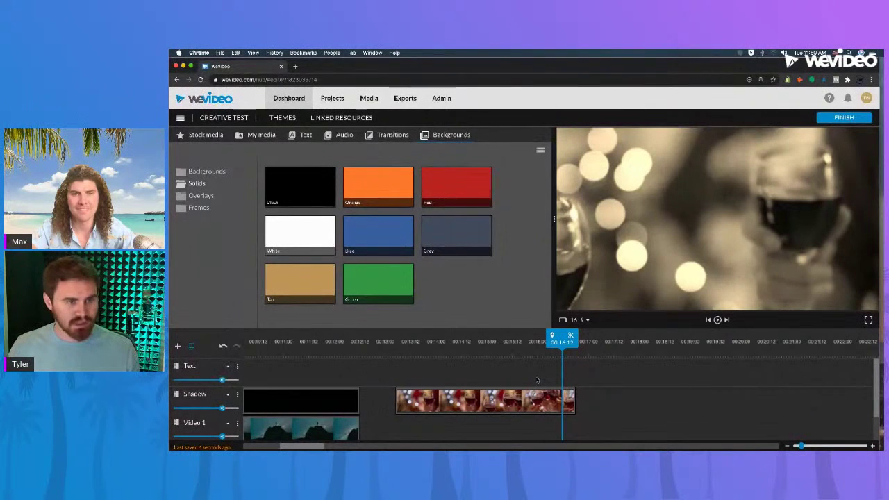
pyautogui.click(449, 342)
pyautogui.click(396, 342)
pyautogui.press('space')
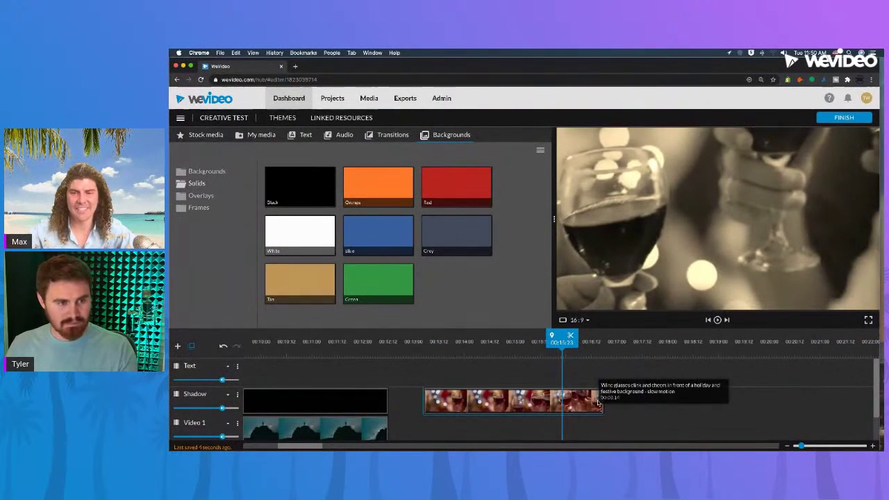
pyautogui.press('Delete')
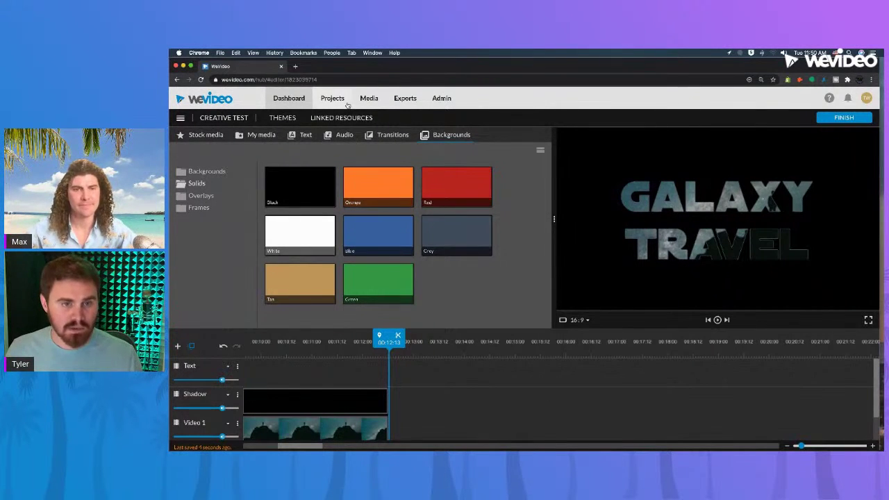
# Step: Look for the exported Galaxy video in the My exports folder of My media
pyautogui.click(242, 138)
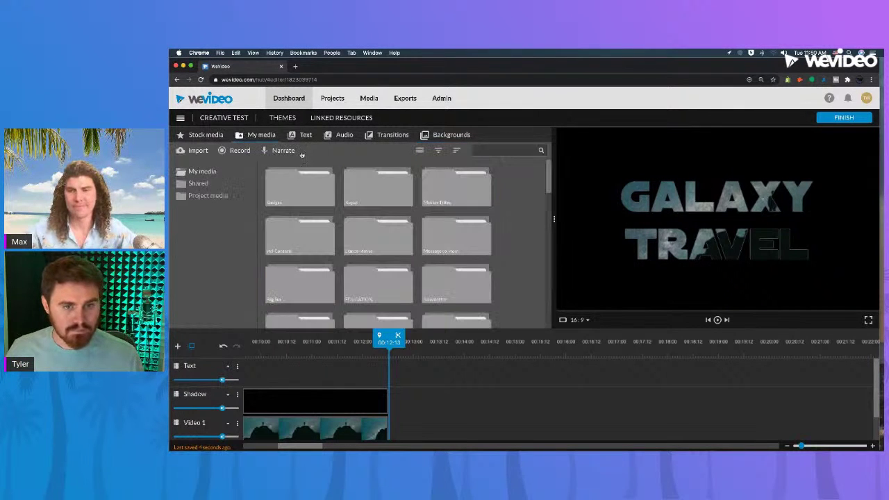
pyautogui.scroll(-5, 391, 206)
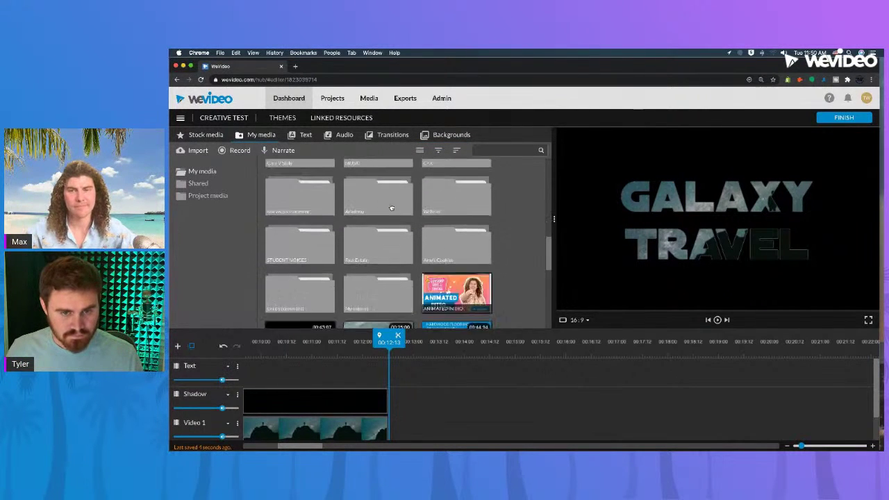
pyautogui.scroll(-2, 391, 208)
pyautogui.doubleClick(383, 221)
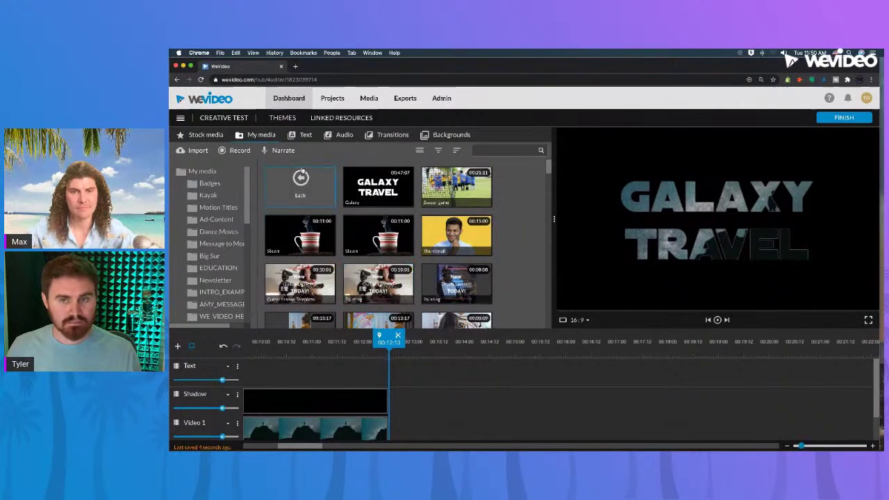
pyautogui.doubleClick(301, 179)
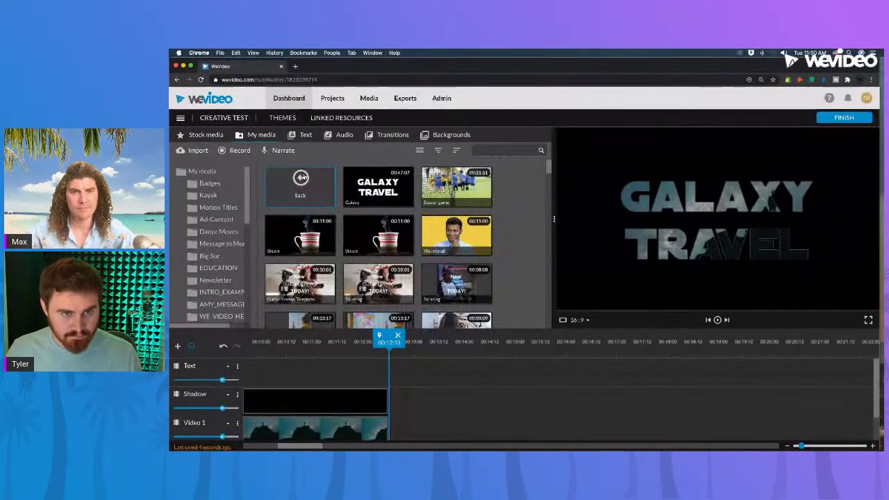
# Step: Reload the editor page and reopen the My exports folder in the media library
pyautogui.click(201, 79)
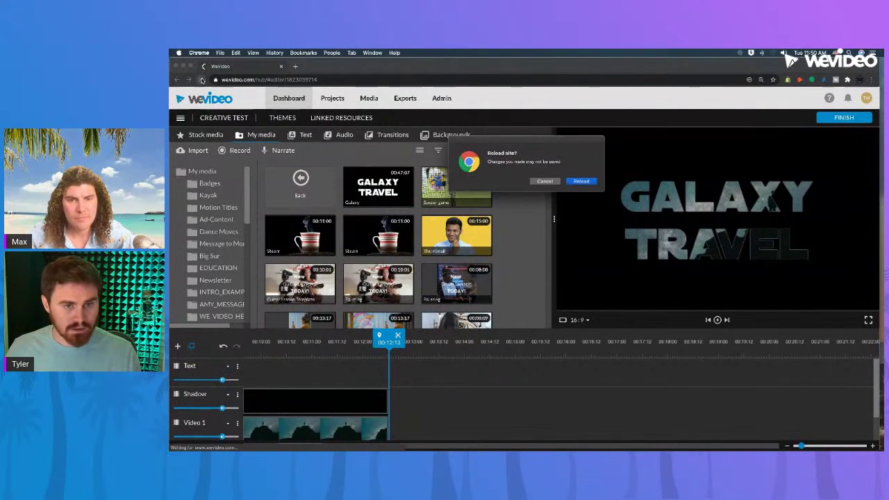
pyautogui.click(579, 181)
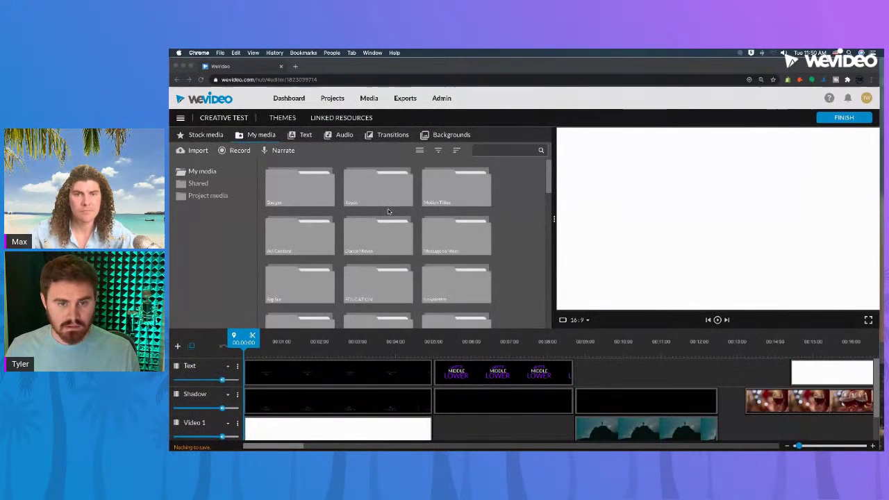
pyautogui.scroll(-5, 484, 280)
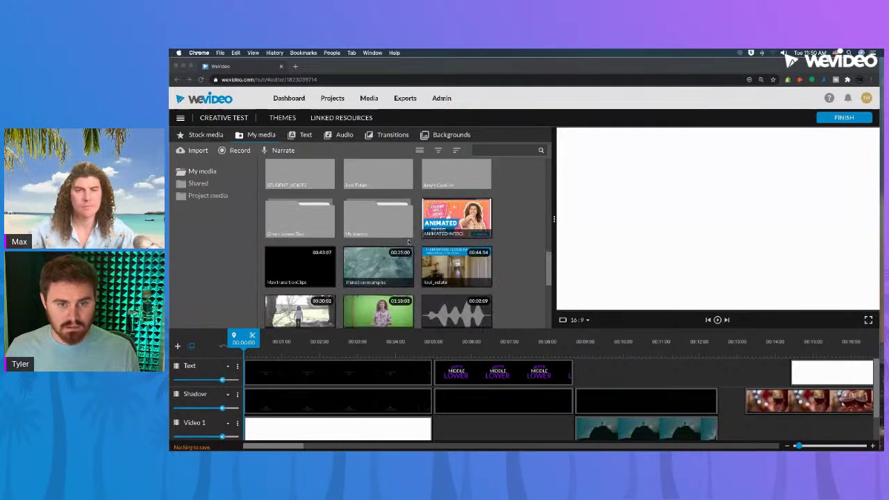
pyautogui.doubleClick(391, 228)
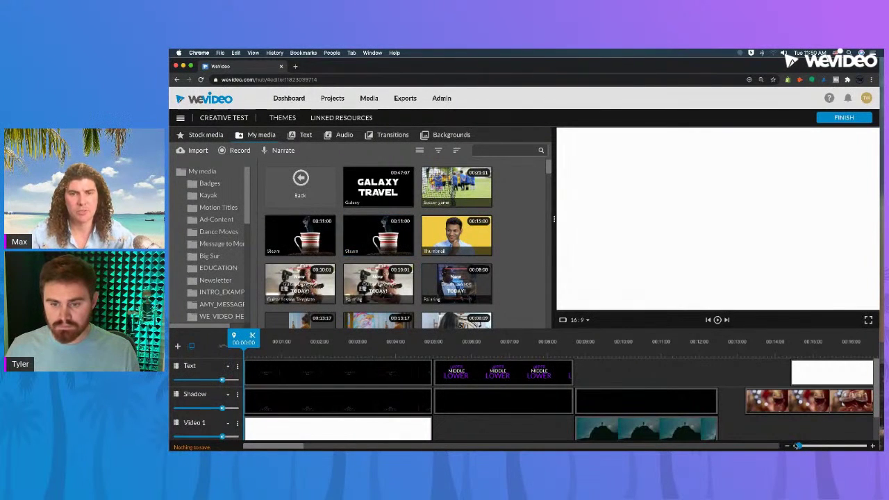
# Step: Check the account notifications and open the page listing all exported videos
pyautogui.moveTo(798, 445); pyautogui.dragTo(796, 446)
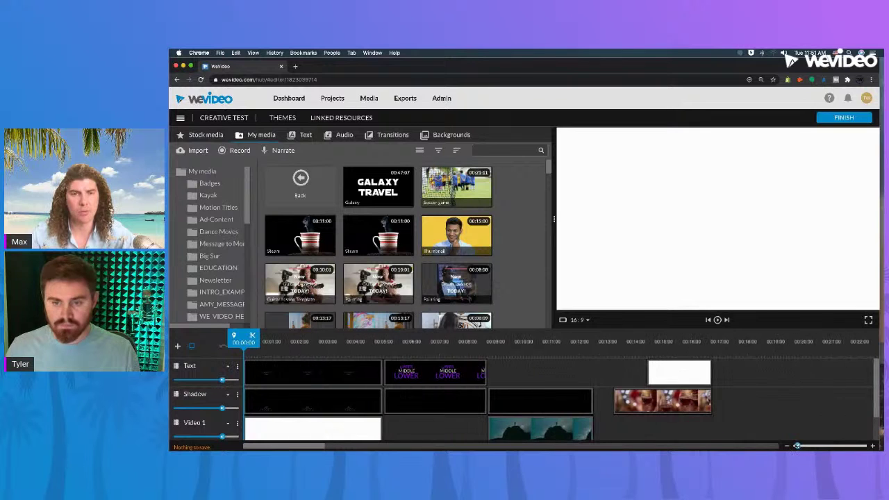
pyautogui.click(847, 99)
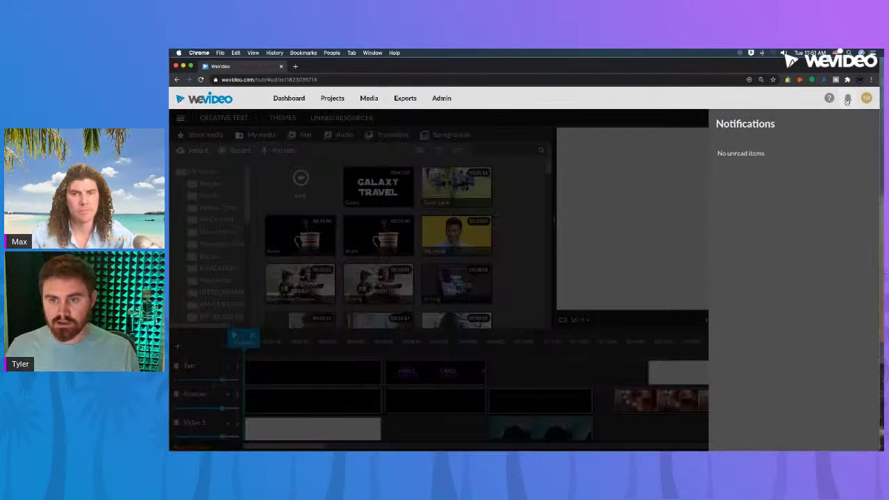
pyautogui.click(847, 100)
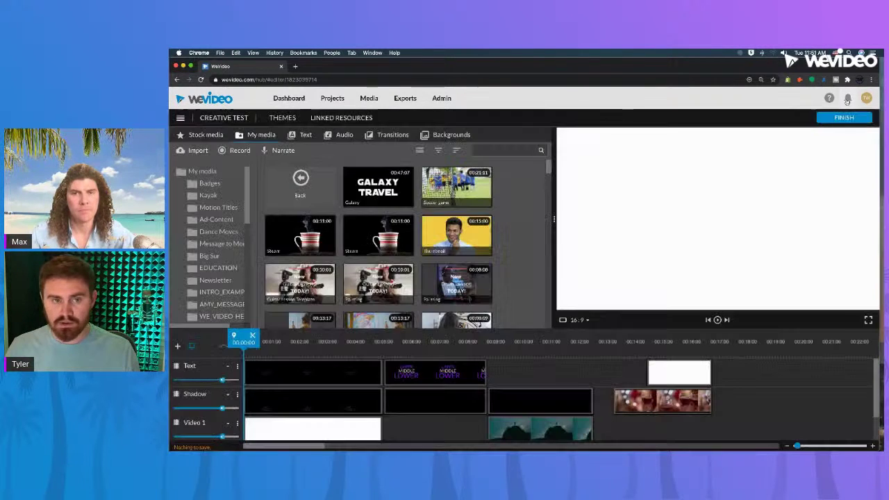
pyautogui.click(409, 101)
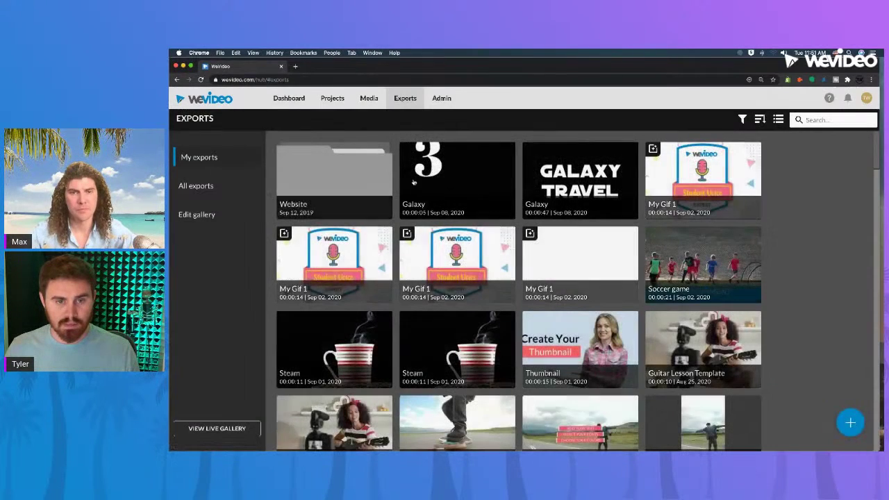
# Step: Download the five-second Galaxy export and reopen the Creative Test project from the recent edits
pyautogui.click(413, 182)
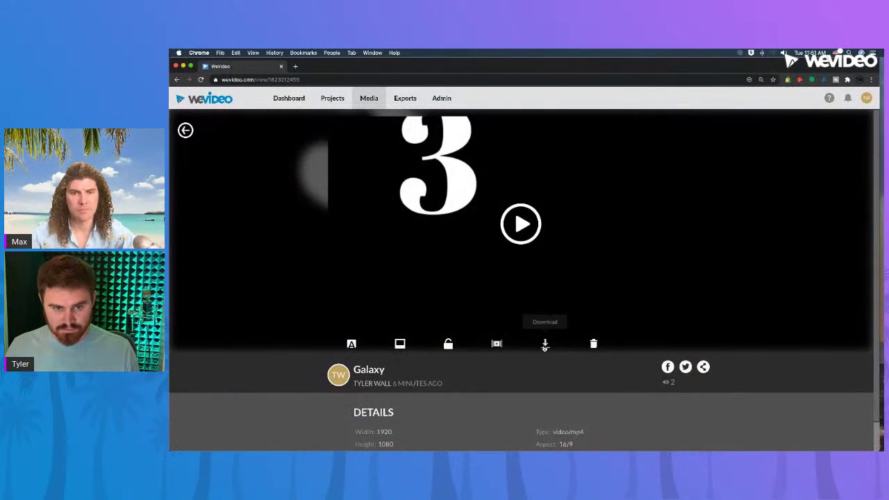
pyautogui.click(545, 345)
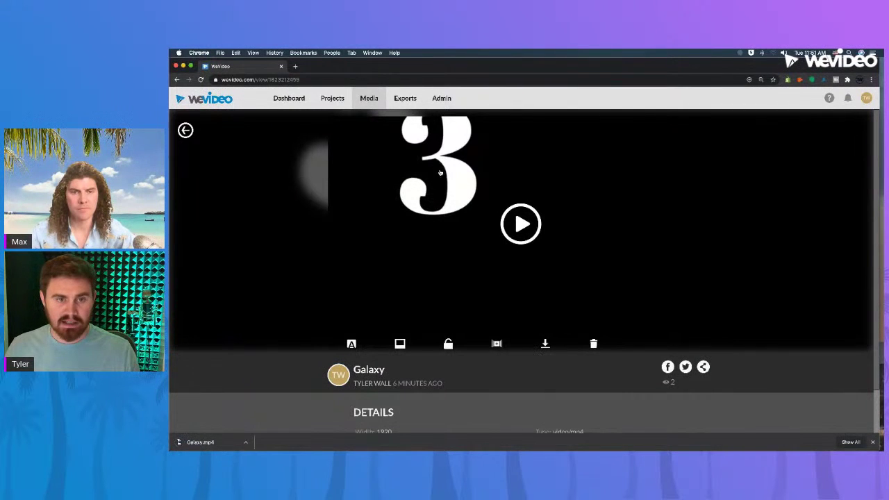
pyautogui.click(297, 100)
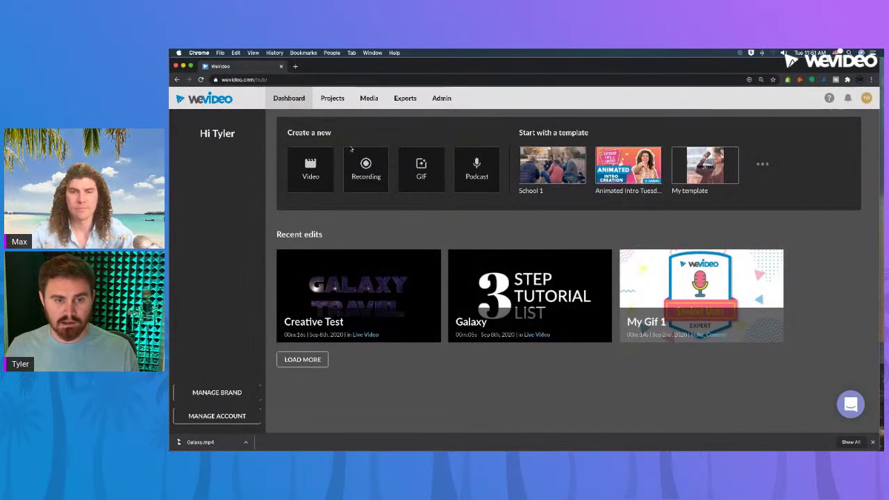
pyautogui.click(409, 329)
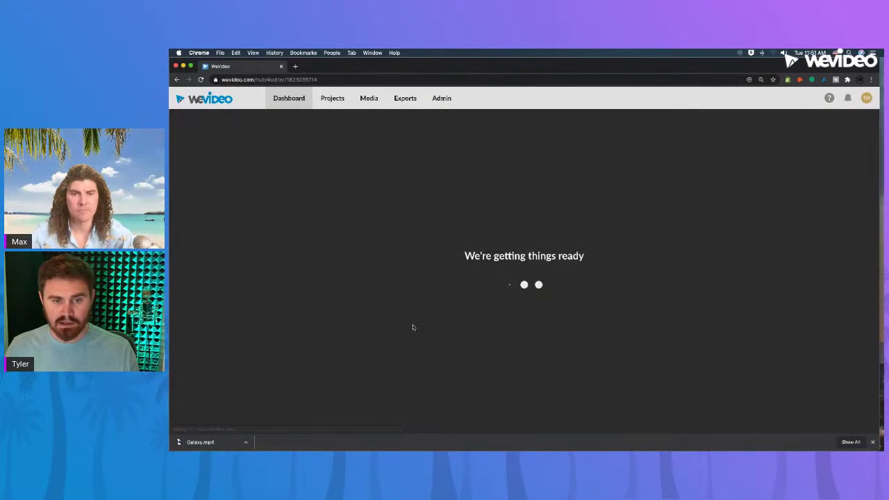
# Step: Import the downloaded Galaxy.mp4 into My media from the Downloads folder
pyautogui.scroll(-5, 417, 243)
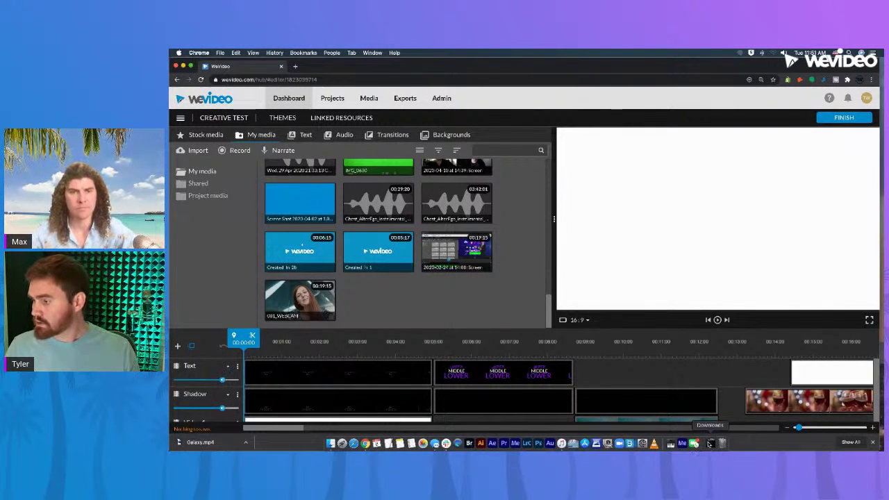
pyautogui.click(709, 442)
pyautogui.moveTo(708, 415); pyautogui.dragTo(452, 303)
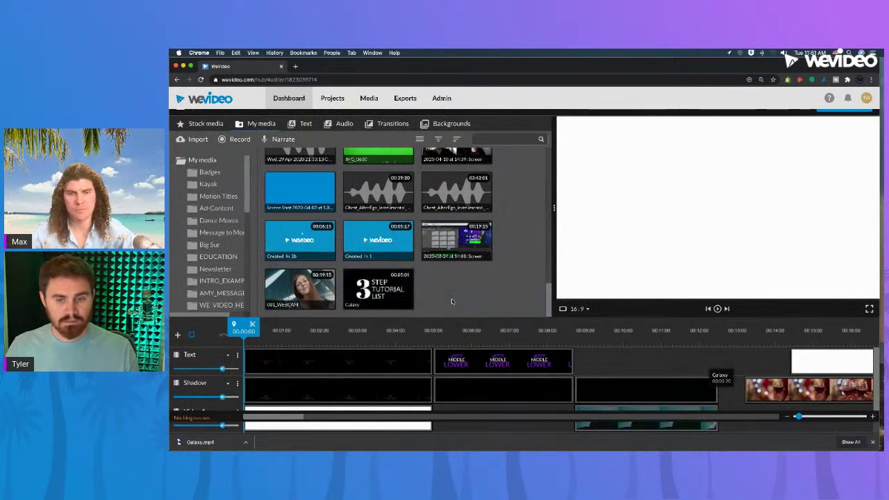
# Step: Replace the white solid on the Text track with the Galaxy clip, trimmed to end with the wine glasses clip below
pyautogui.moveTo(294, 419); pyautogui.dragTo(315, 418)
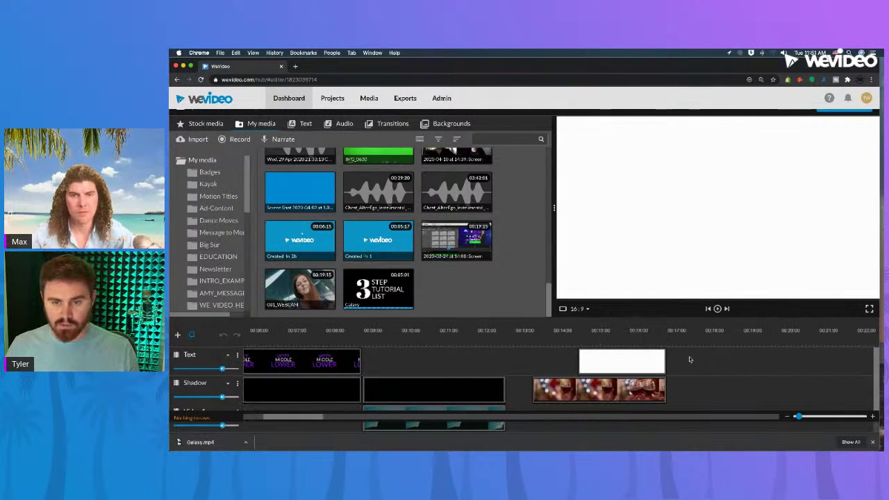
pyautogui.click(611, 369)
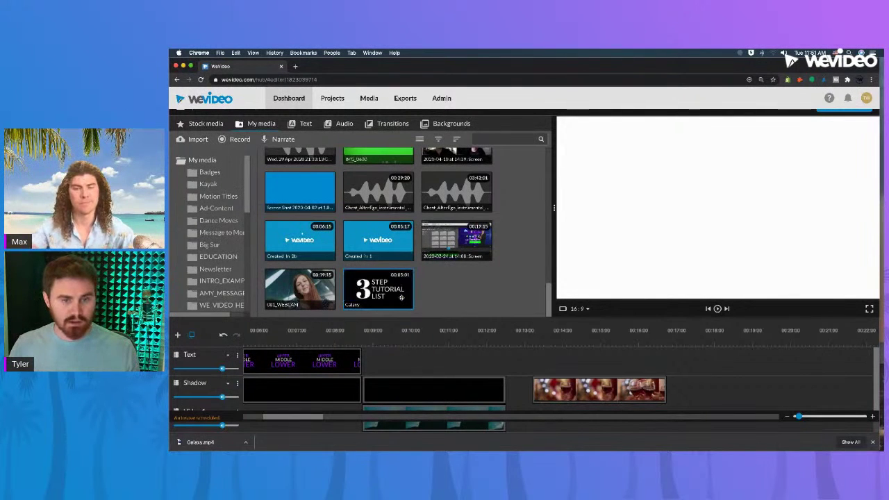
pyautogui.moveTo(401, 297); pyautogui.dragTo(548, 371)
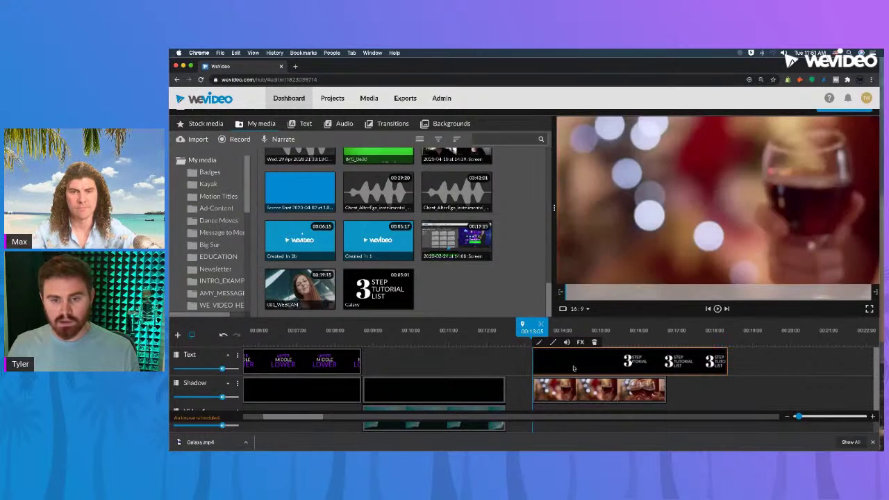
pyautogui.moveTo(727, 358); pyautogui.dragTo(667, 359)
pyautogui.click(605, 331)
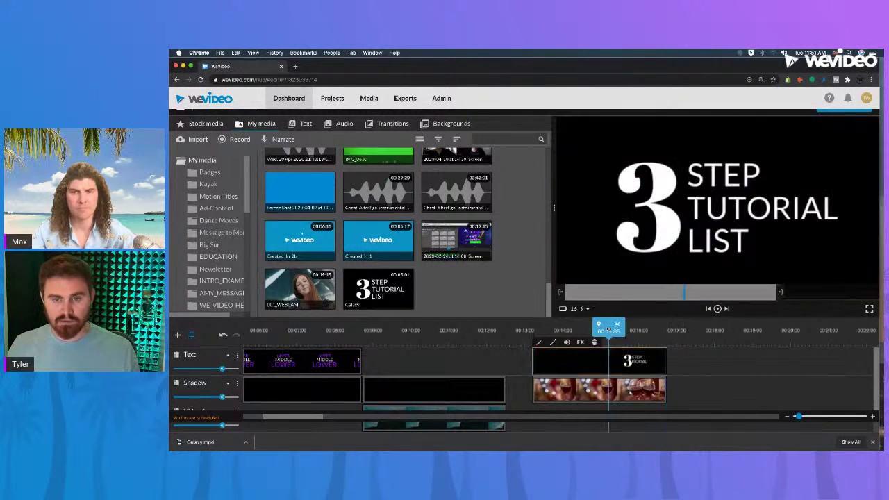
# Step: Inspect the editing options of a temporary Trailer - the Cut title placed after the Galaxy clip, and remove that title
pyautogui.click(306, 127)
pyautogui.moveTo(317, 227); pyautogui.dragTo(695, 359)
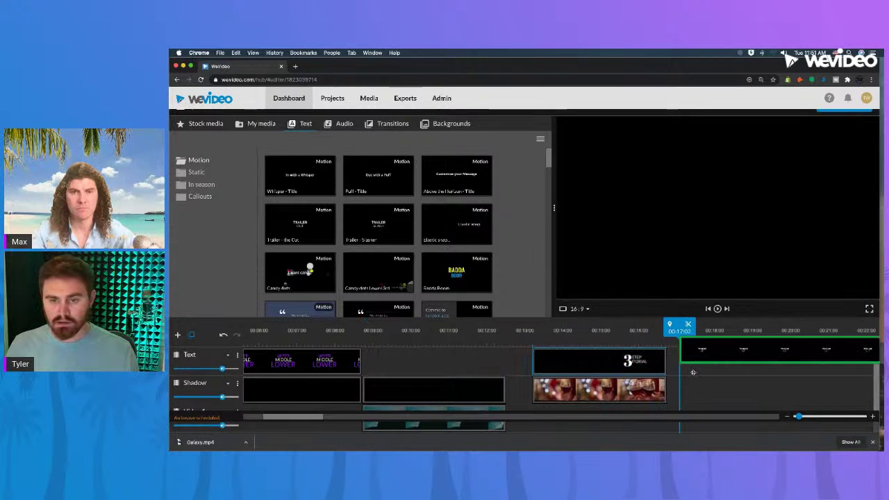
pyautogui.doubleClick(759, 361)
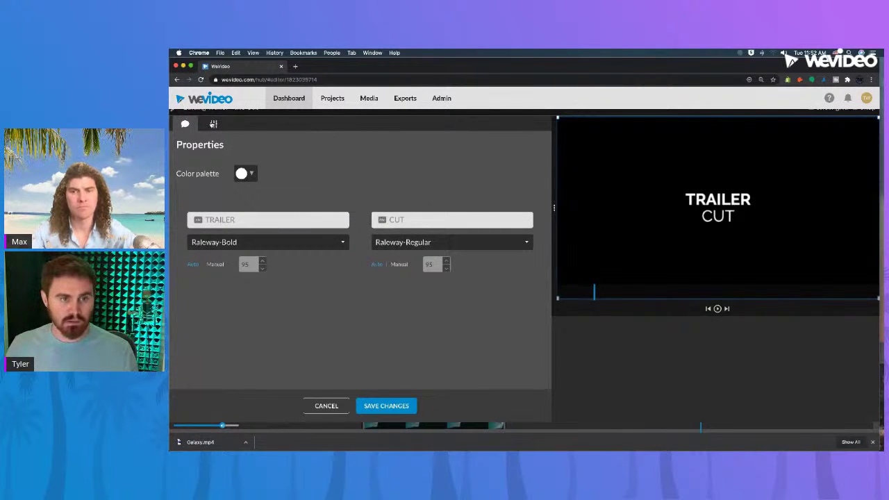
pyautogui.click(213, 124)
pyautogui.click(184, 124)
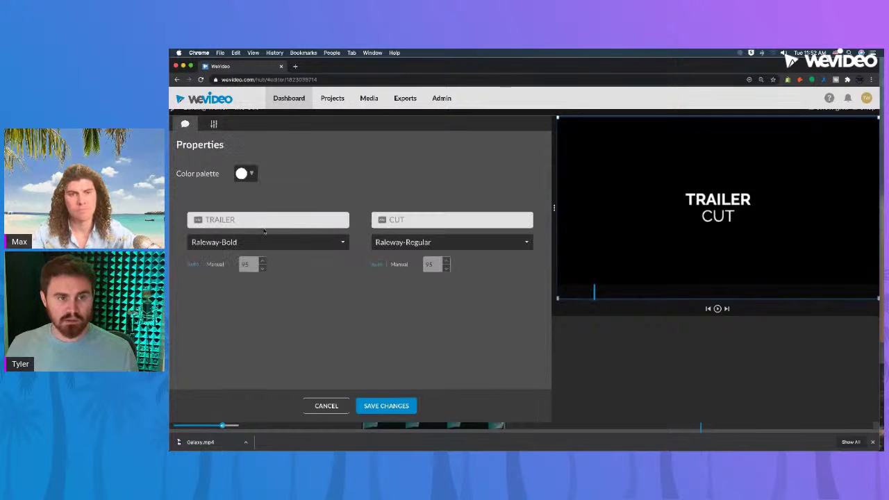
pyautogui.click(249, 175)
pyautogui.click(443, 149)
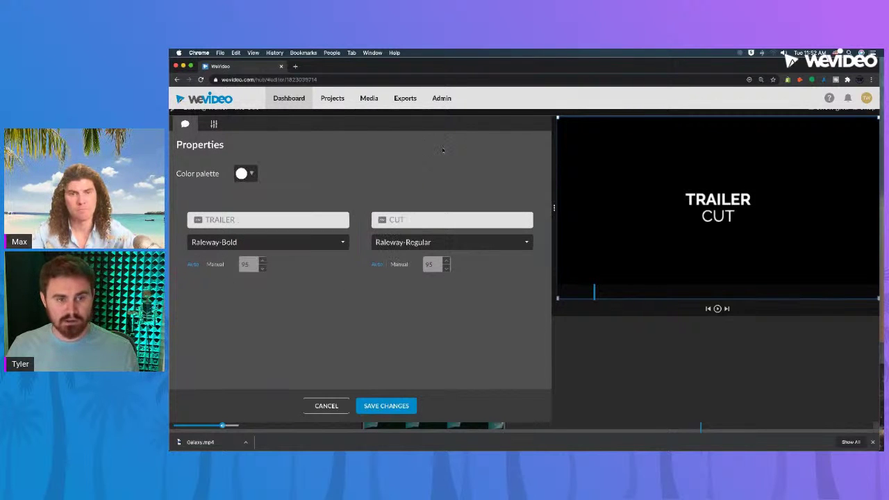
pyautogui.click(325, 406)
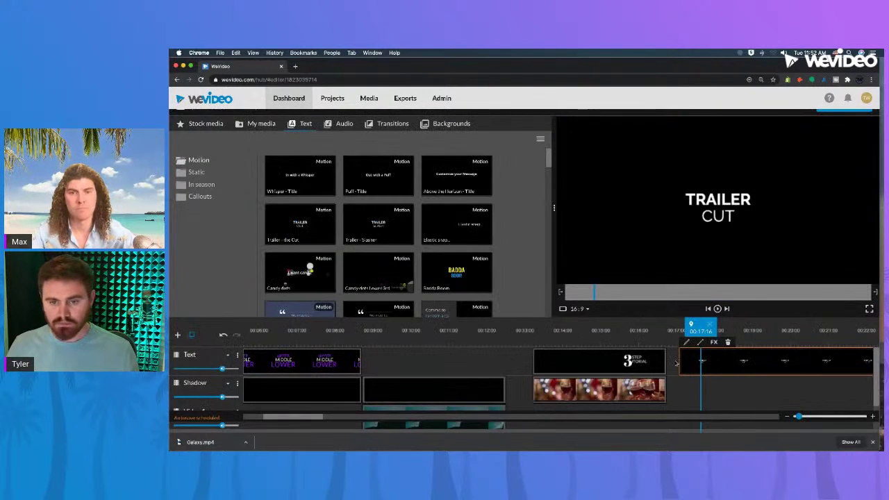
pyautogui.click(728, 342)
# Step: Open the Galaxy clip for editing and set the end scale of its animation to 1.24
pyautogui.click(591, 363)
pyautogui.doubleClick(591, 363)
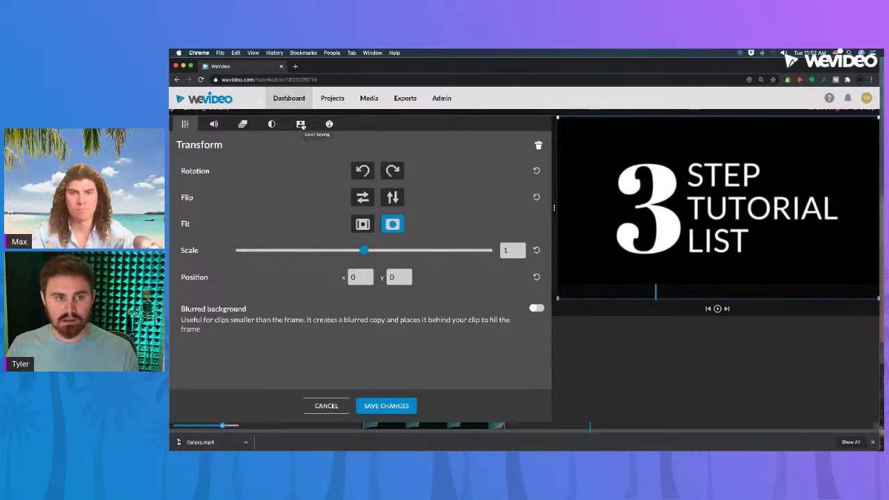
pyautogui.click(243, 125)
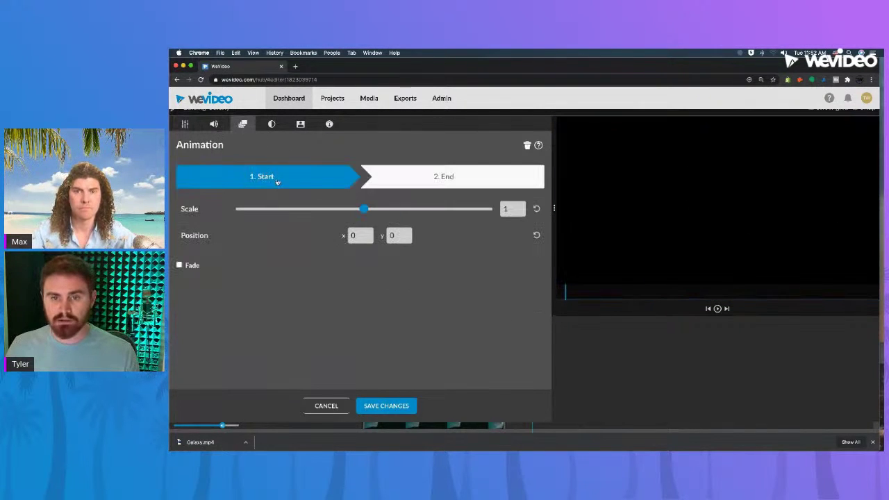
pyautogui.click(415, 180)
pyautogui.moveTo(365, 212); pyautogui.dragTo(372, 210)
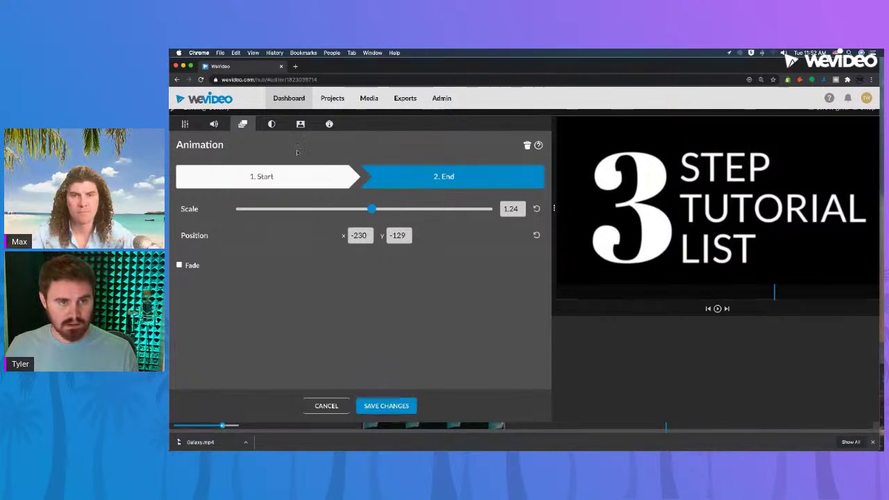
# Step: Key out the white lettering color fffffe in the Galaxy clip and save the clip changes
pyautogui.click(271, 124)
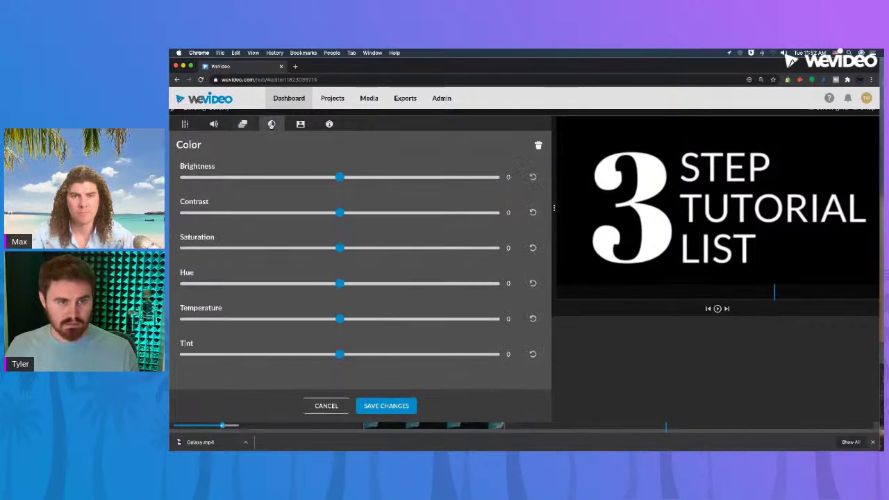
pyautogui.click(301, 123)
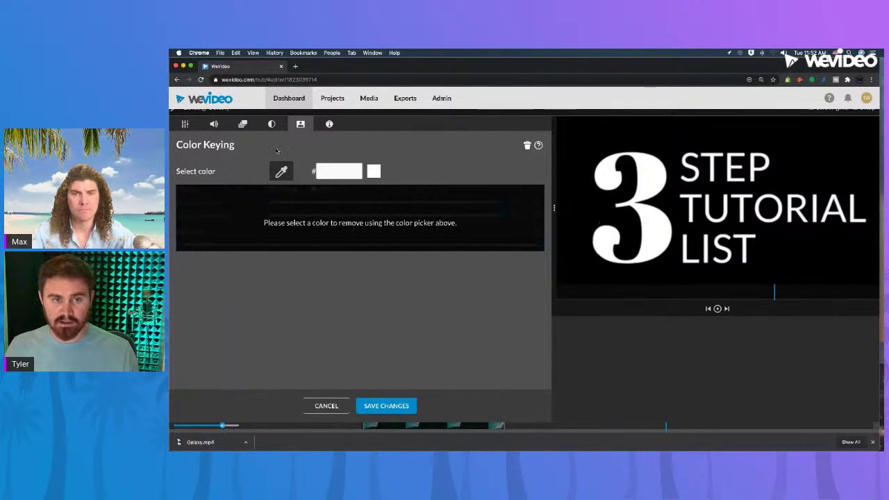
pyautogui.click(330, 124)
pyautogui.click(301, 125)
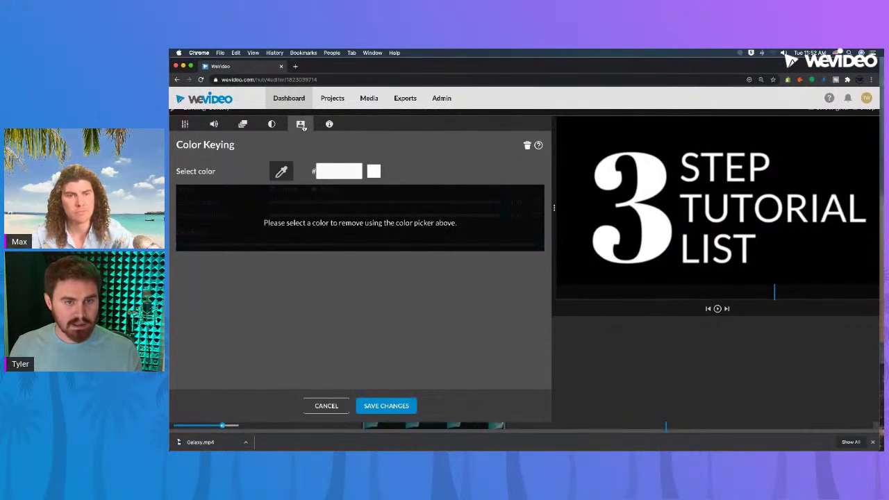
pyautogui.click(282, 172)
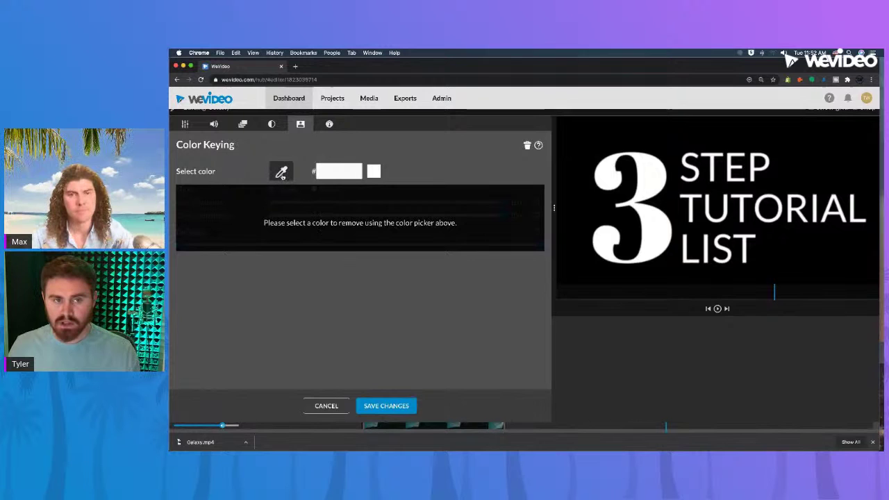
pyautogui.click(649, 173)
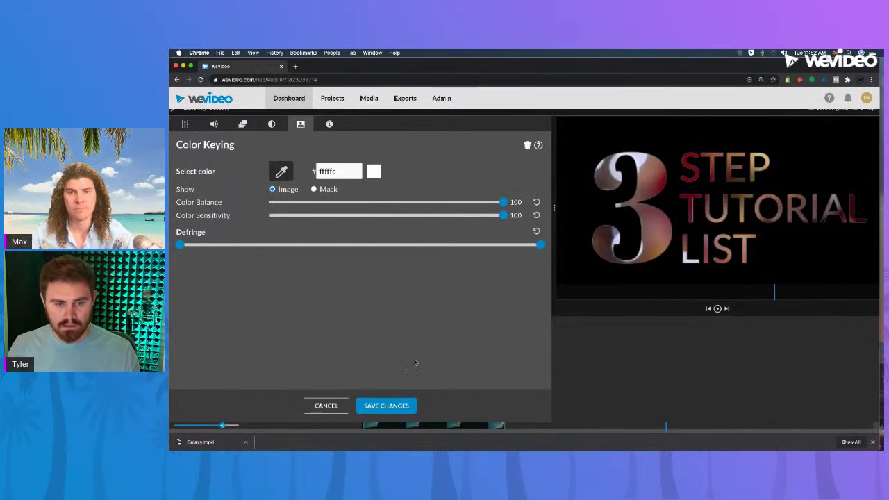
pyautogui.click(388, 406)
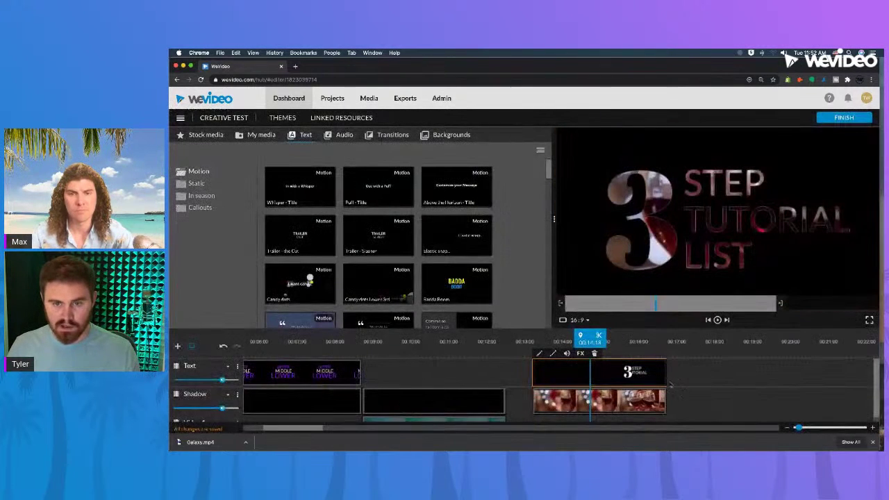
# Step: Preview the keyed title over the footage and delete the wine glasses clip from the Shadow track
pyautogui.press('space')
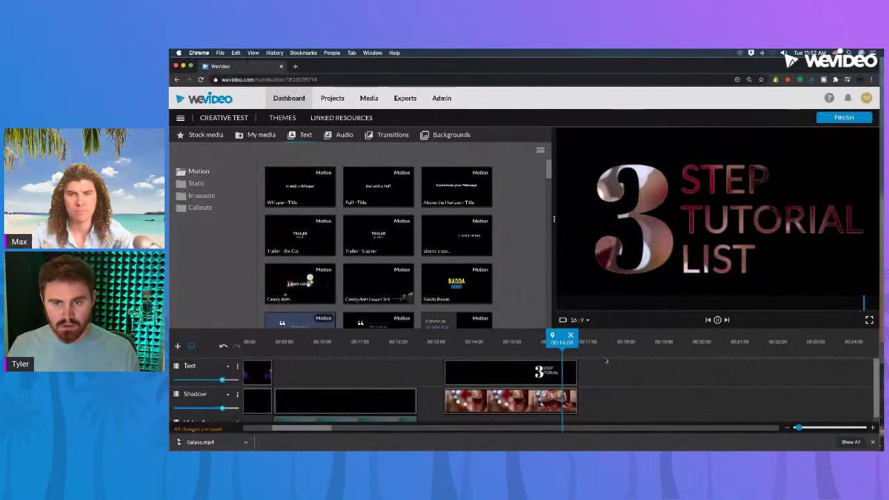
pyautogui.press('space')
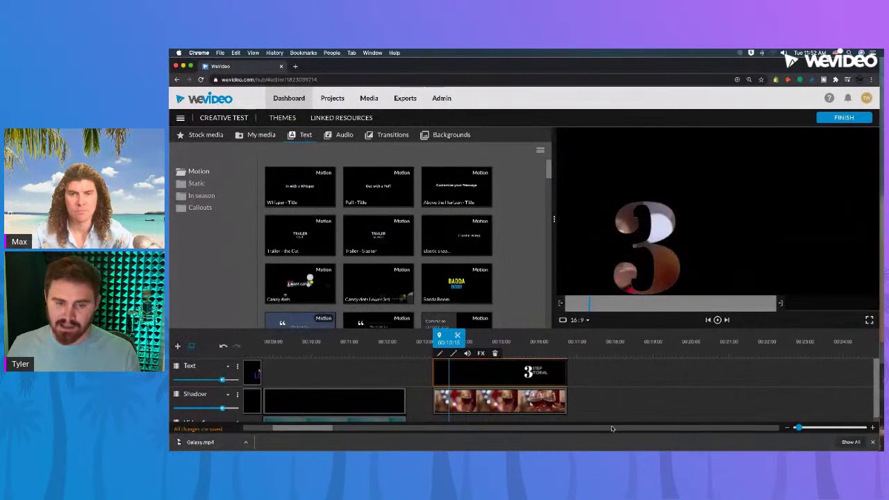
pyautogui.press('Delete')
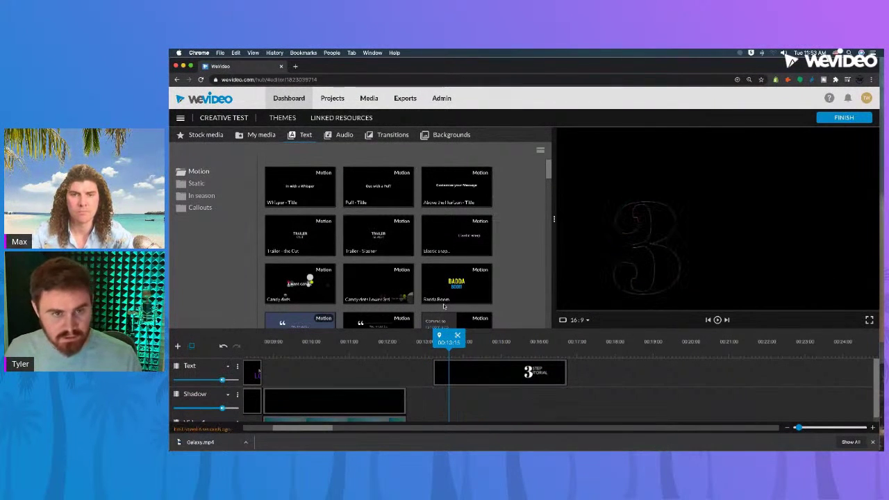
# Step: Preview a couple of recommended stock clips and search the stock media for gardening
pyautogui.click(204, 135)
pyautogui.scroll(-1, 363, 229)
pyautogui.click(358, 210)
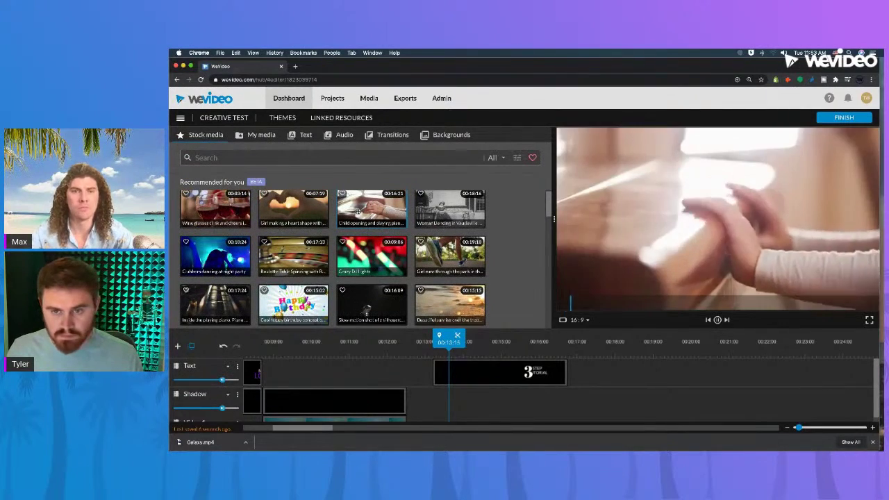
pyautogui.click(439, 256)
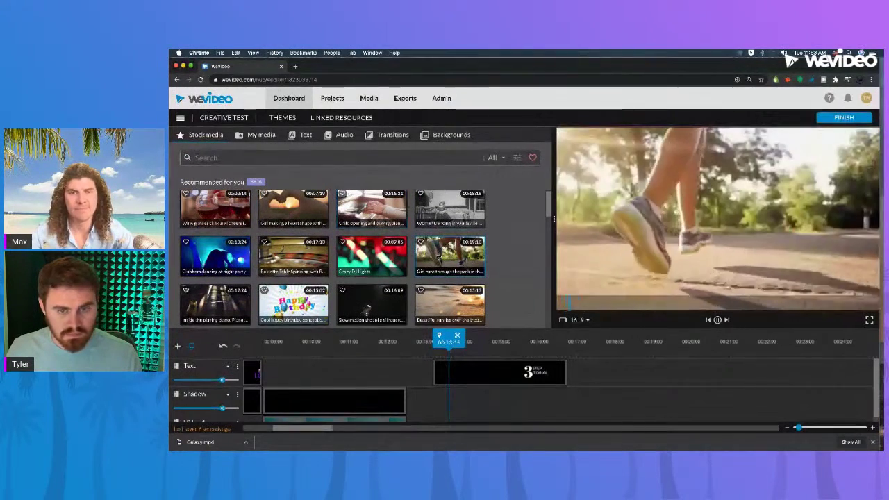
pyautogui.click(221, 157)
pyautogui.write('gardening')
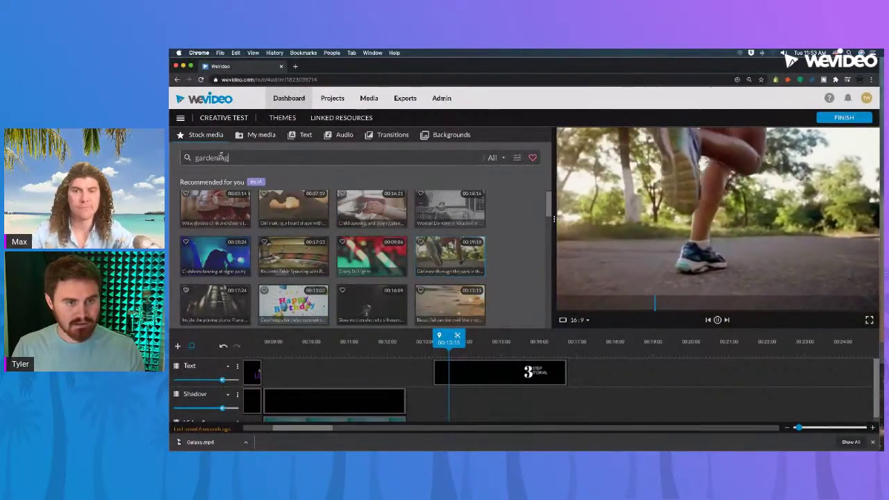
pyautogui.press('Return')
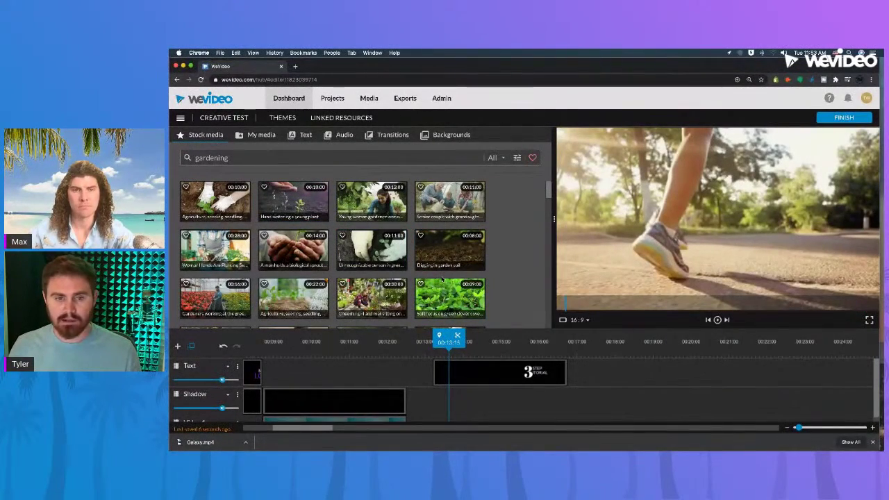
# Step: Place the green clover stock clip on the Shadow track beneath the Galaxy title, trim it to the title's end, and preview it
pyautogui.click(449, 292)
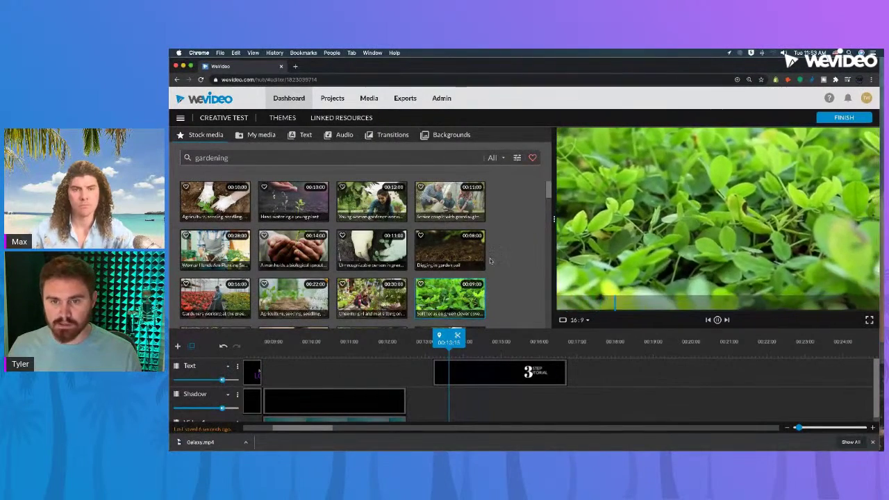
pyautogui.moveTo(444, 291); pyautogui.dragTo(727, 394)
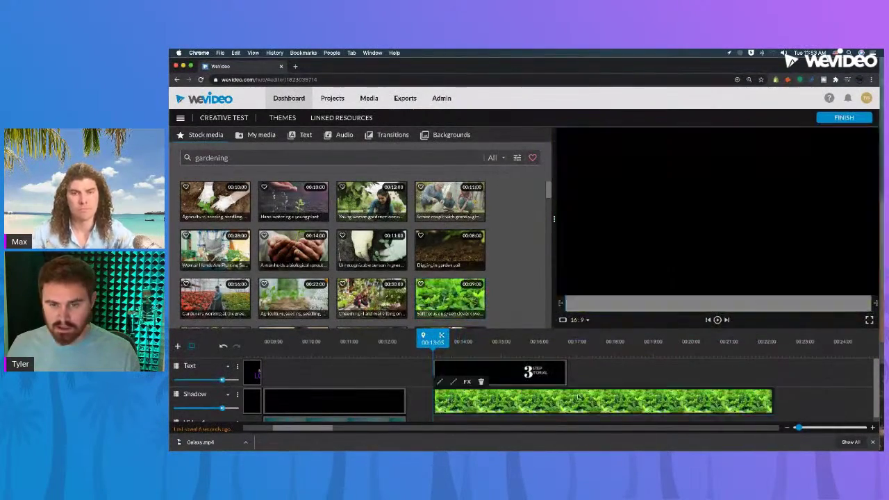
pyautogui.moveTo(770, 402); pyautogui.dragTo(566, 402)
pyautogui.click(471, 402)
pyautogui.moveTo(470, 340); pyautogui.dragTo(446, 339)
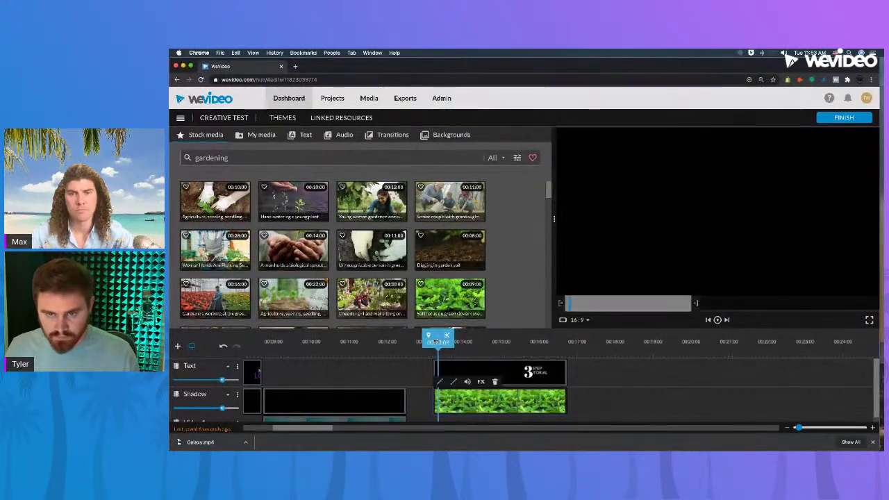
pyautogui.hscroll(-3, 514, 349)
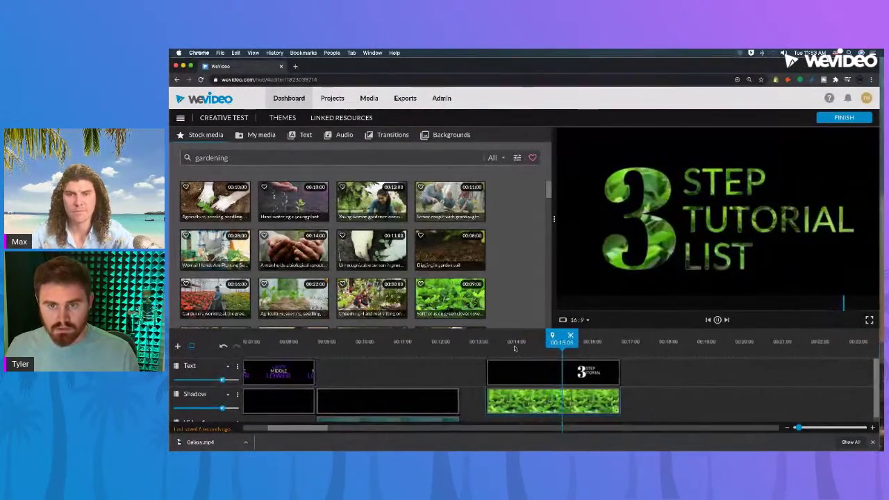
# Step: Replay the keyed 3 Step Tutorial List title over the green clover footage
pyautogui.press('space')
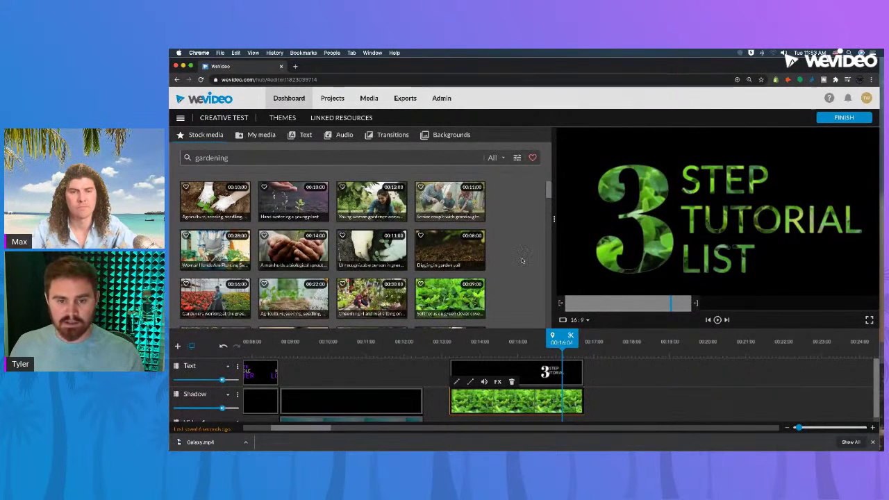
pyautogui.click(468, 347)
pyautogui.press('space')
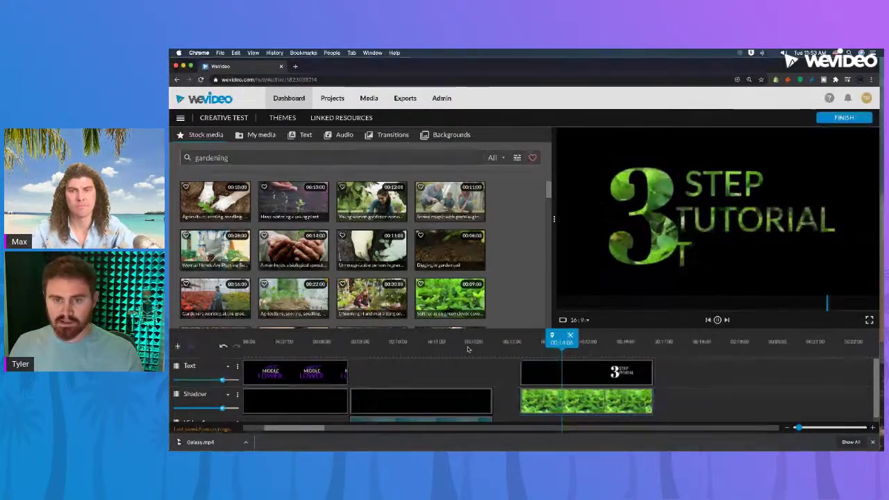
pyautogui.press('space')
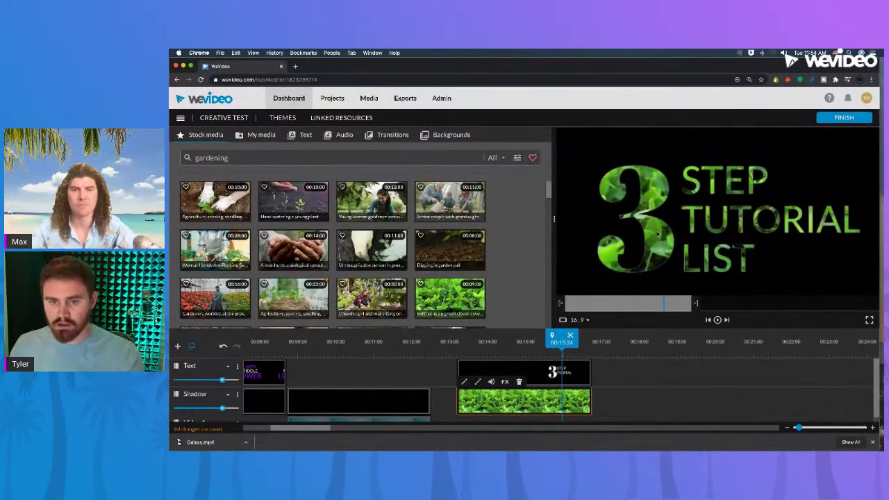
# Step: Preview the Digging in garden soil stock clip and delete the green clover clip from the Shadow track
pyautogui.scroll(-3, 493, 240)
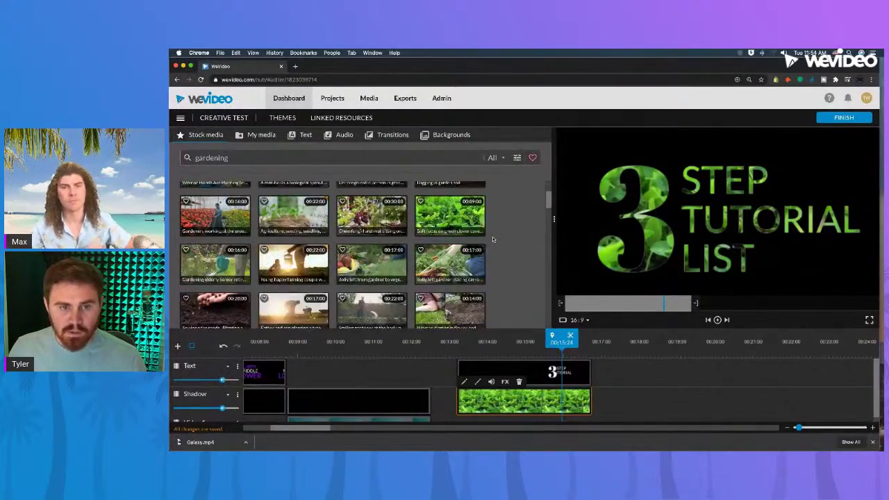
pyautogui.scroll(3, 493, 240)
pyautogui.click(458, 240)
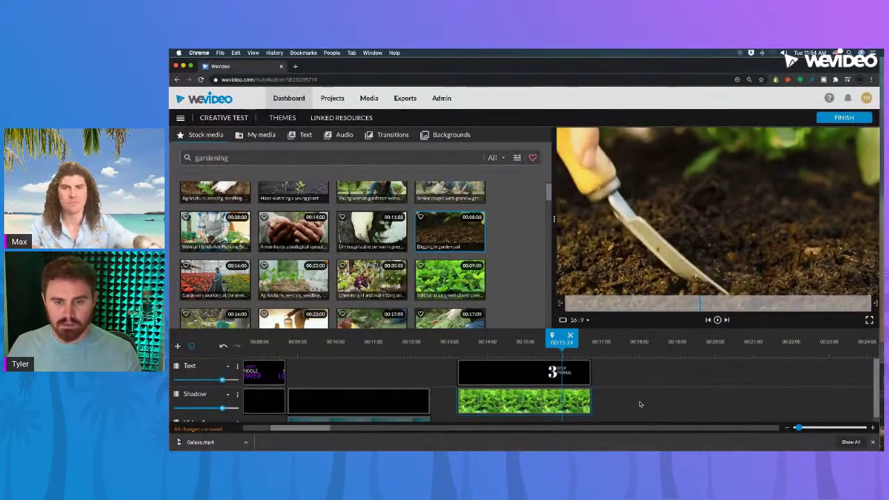
pyautogui.click(583, 403)
pyautogui.press('Delete')
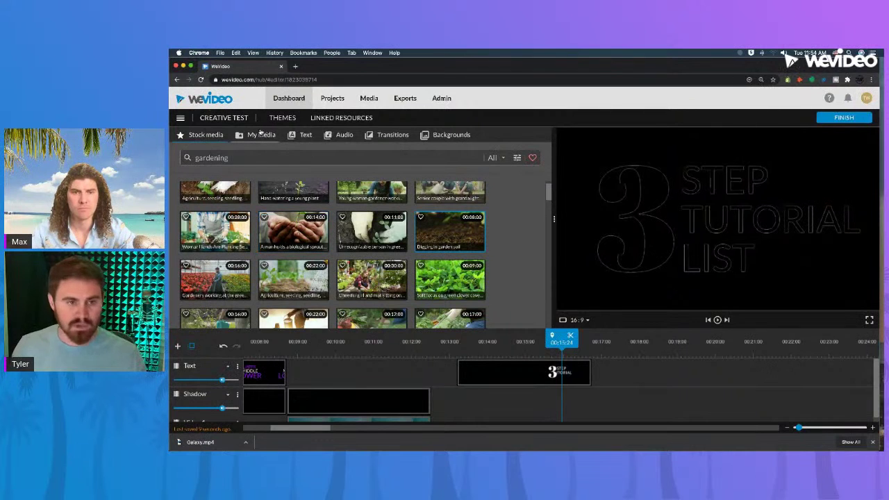
# Step: Search the stock media for clouds and preview the 17-second Cloudscape time-lapse clip
pyautogui.moveTo(227, 157); pyautogui.dragTo(192, 160)
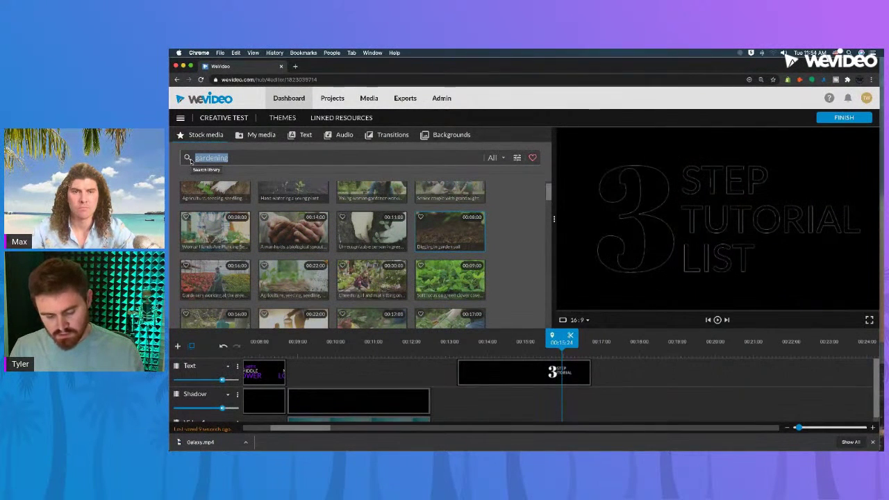
pyautogui.write('s')
pyautogui.press('BackSpace')
pyautogui.write('clouds')
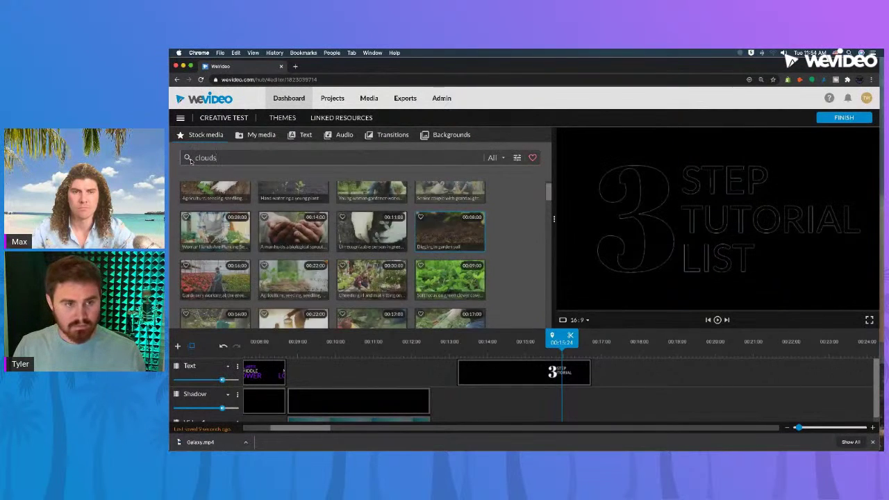
pyautogui.press('Return')
pyautogui.click(275, 196)
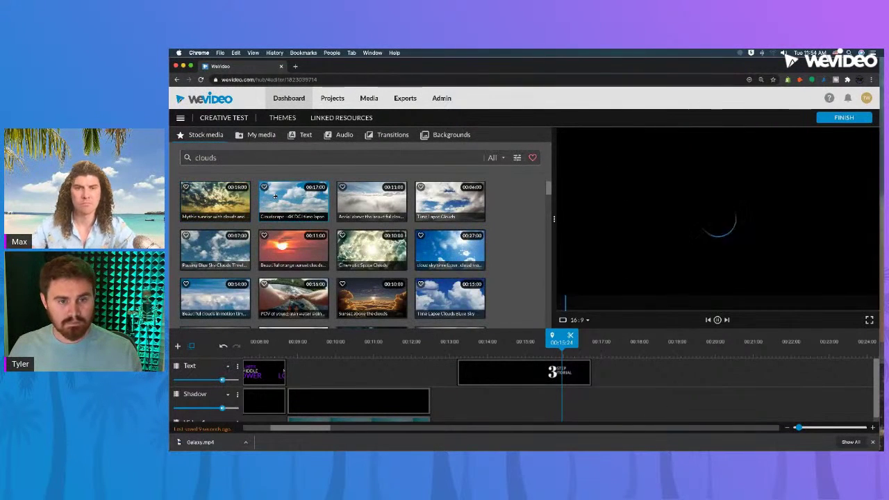
# Step: Place the Cloudscape clip on the Shadow track beneath the 3 Step title, cut off its excess, and trim it to the title's end
pyautogui.moveTo(289, 200); pyautogui.dragTo(530, 401)
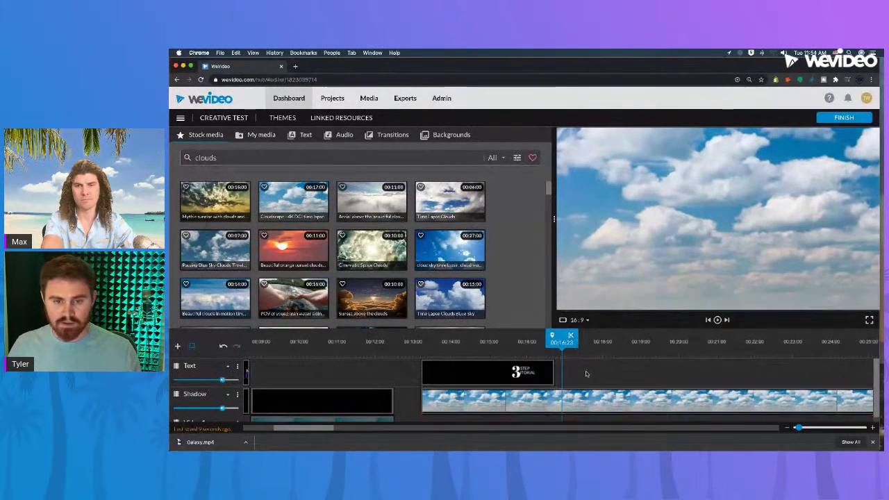
pyautogui.press('super+z')
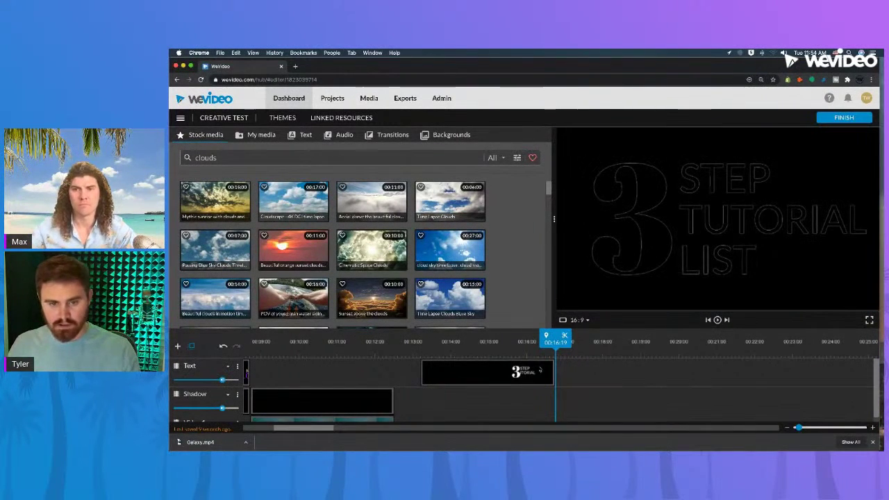
pyautogui.moveTo(293, 200); pyautogui.dragTo(439, 401)
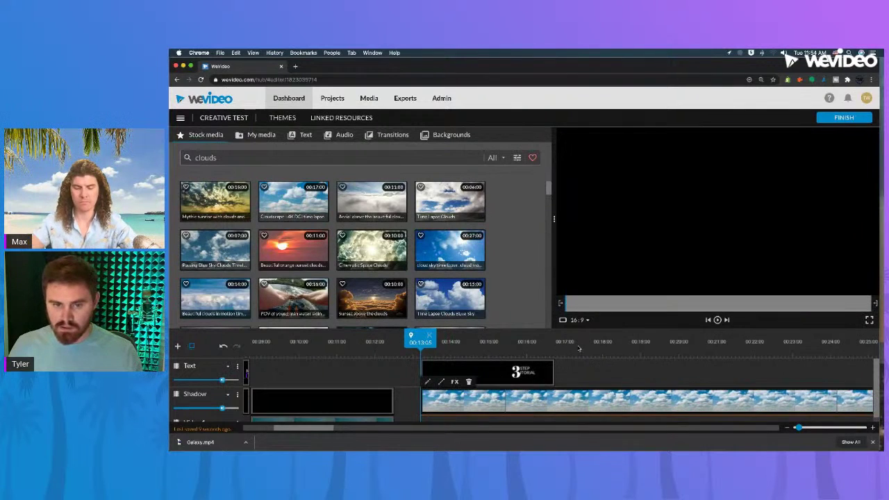
pyautogui.click(579, 347)
pyautogui.click(587, 336)
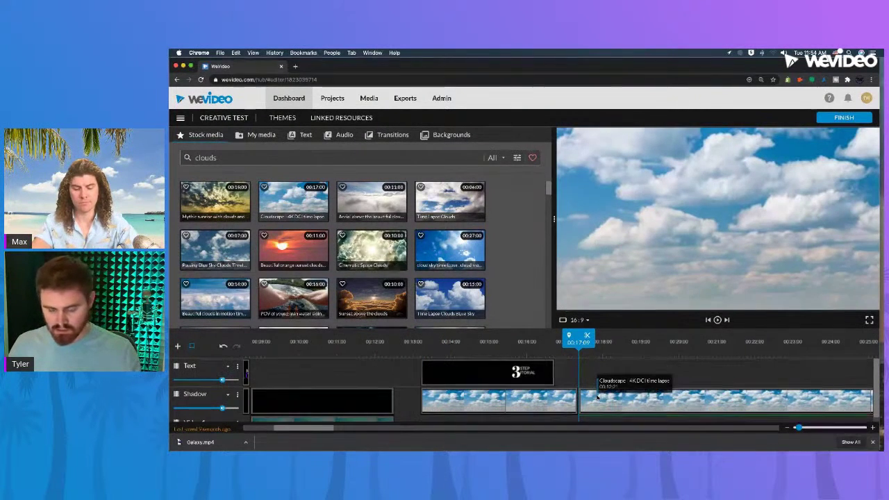
pyautogui.click(625, 381)
pyautogui.click(544, 401)
pyautogui.moveTo(575, 397); pyautogui.dragTo(553, 397)
# Step: Preview the keyed title over the cloud footage and move the playhead back toward the start of the timeline
pyautogui.click(487, 341)
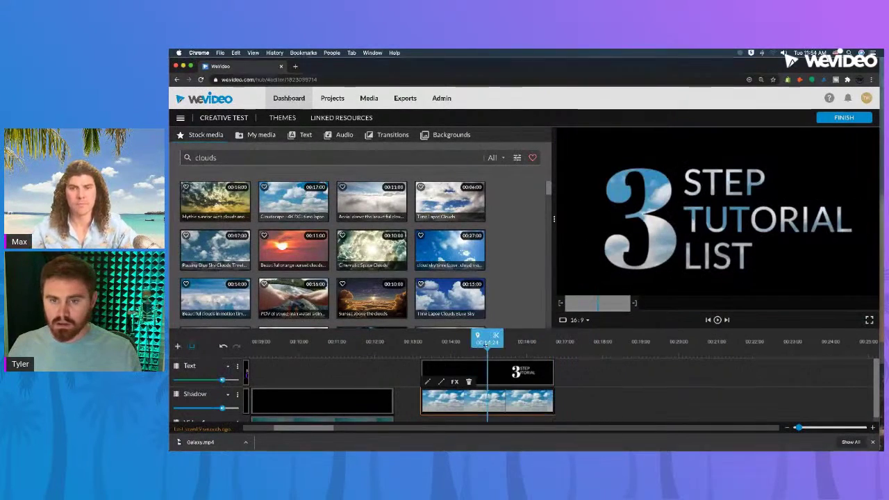
pyautogui.hscroll(-3, 486, 347)
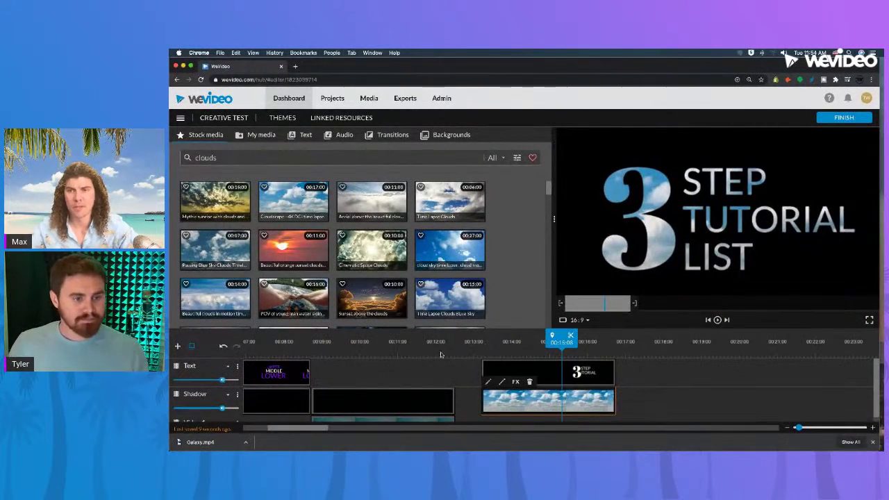
pyautogui.moveTo(398, 342); pyautogui.dragTo(242, 344)
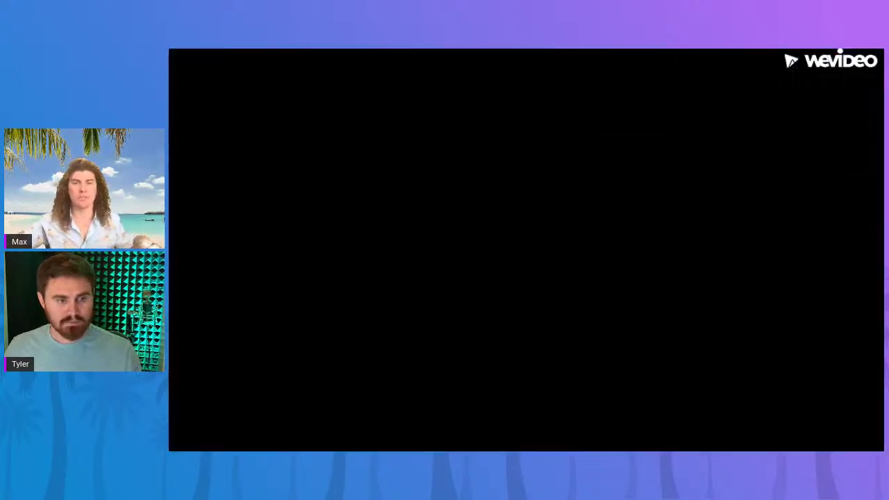